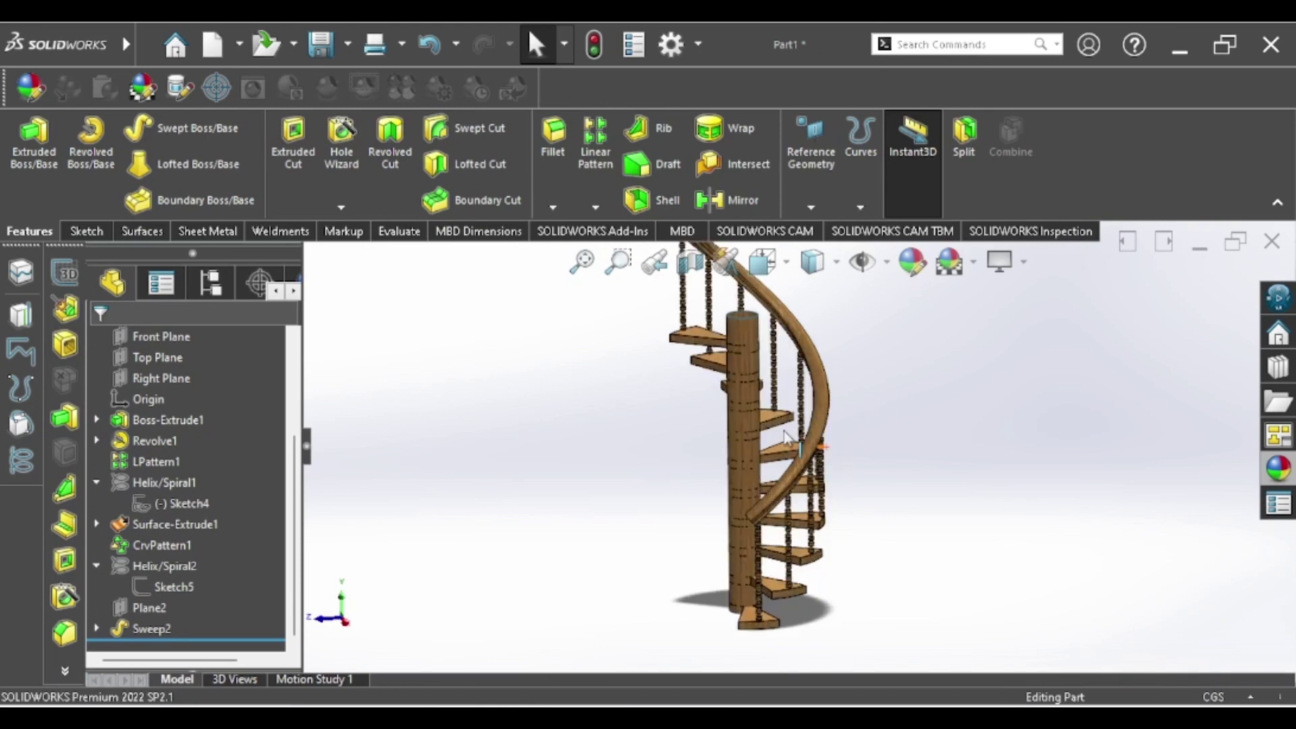
Step: Orbit and zoom around the finished spiral staircase, then begin a new SOLIDWORKS document
{"action": "mouse_move", "coordinate": [890, 400]}
{"action": "middle_mouse_down"}
{"action": "mouse_move", "coordinate": [723, 620]}
{"action": "mouse_move", "coordinate": [608, 630]}
{"action": "mouse_move", "coordinate": [387, 570]}
{"action": "mouse_move", "coordinate": [863, 614]}
{"action": "mouse_move", "coordinate": [1108, 544]}
{"action": "mouse_move", "coordinate": [1181, 590]}
{"action": "mouse_move", "coordinate": [1177, 420]}
{"action": "mouse_move", "coordinate": [859, 544]}
{"action": "mouse_move", "coordinate": [913, 645]}
{"action": "mouse_move", "coordinate": [858, 569]}
{"action": "middle_mouse_up"}
{"action": "scroll", "coordinate": [1176, 421], "scroll_direction": "up", "scroll_amount": 5}
{"action": "key", "text": "ctrl+n"}
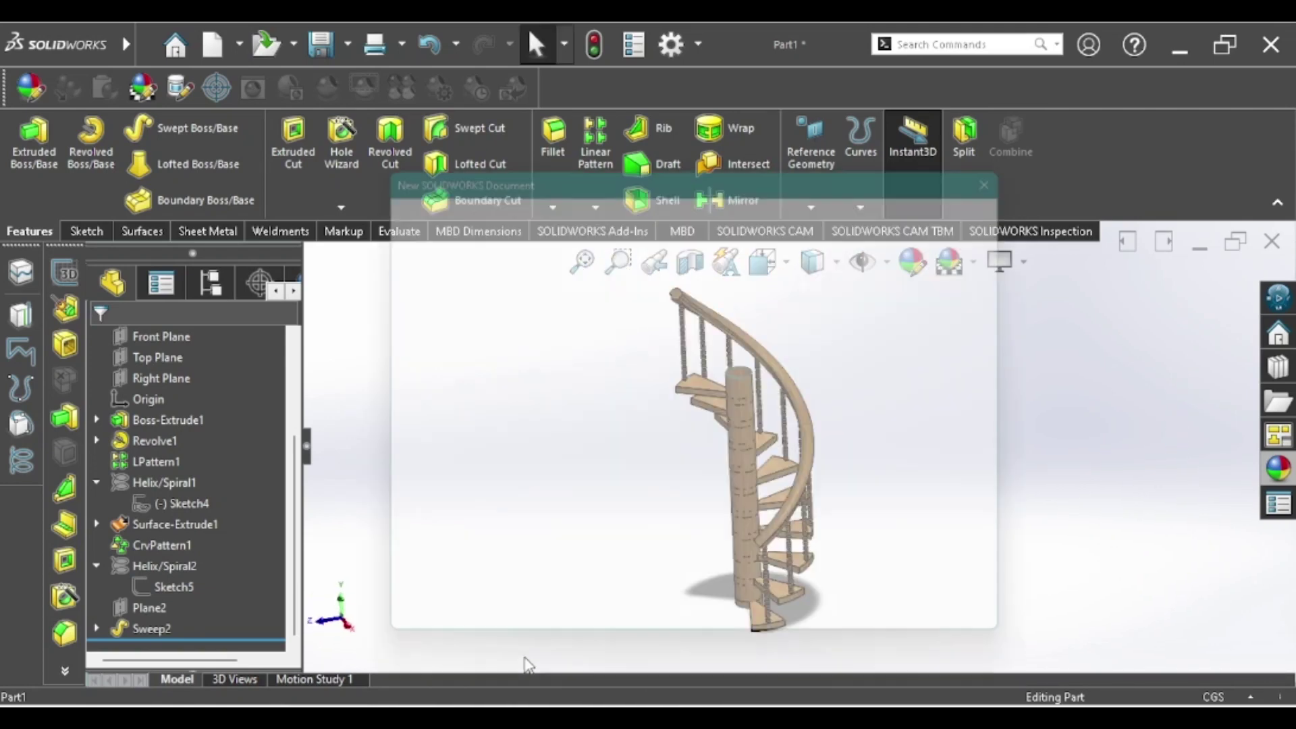
Step: Create a new part and switch its document units to CGS
{"action": "key", "text": "Return"}
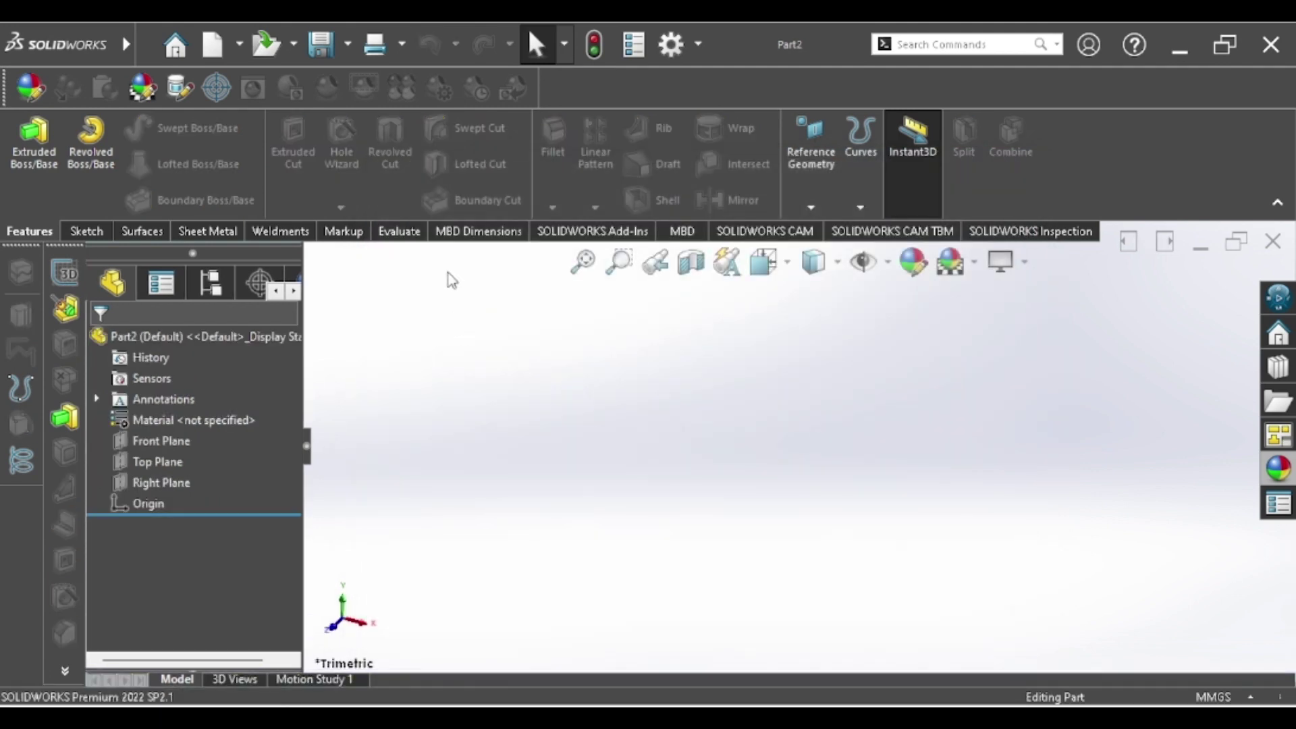
{"action": "left_click", "coordinate": [145, 463]}
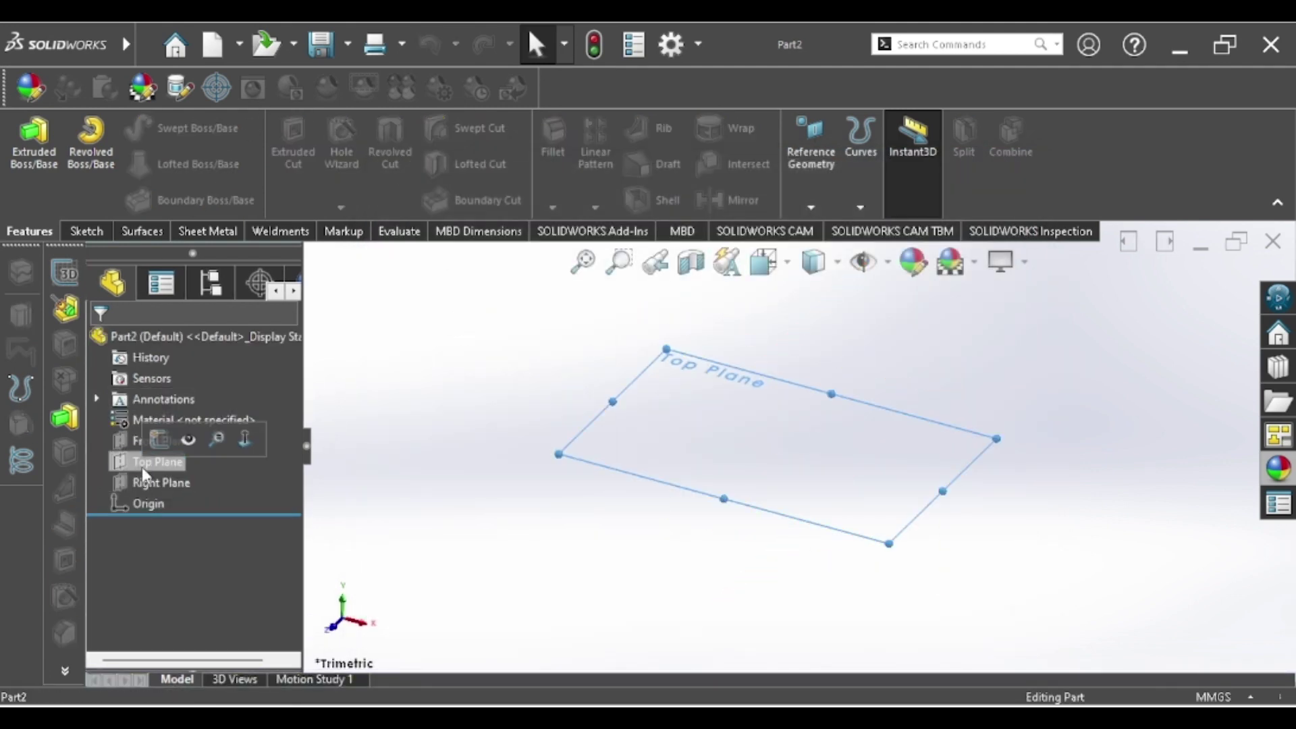
{"action": "left_click", "coordinate": [159, 440]}
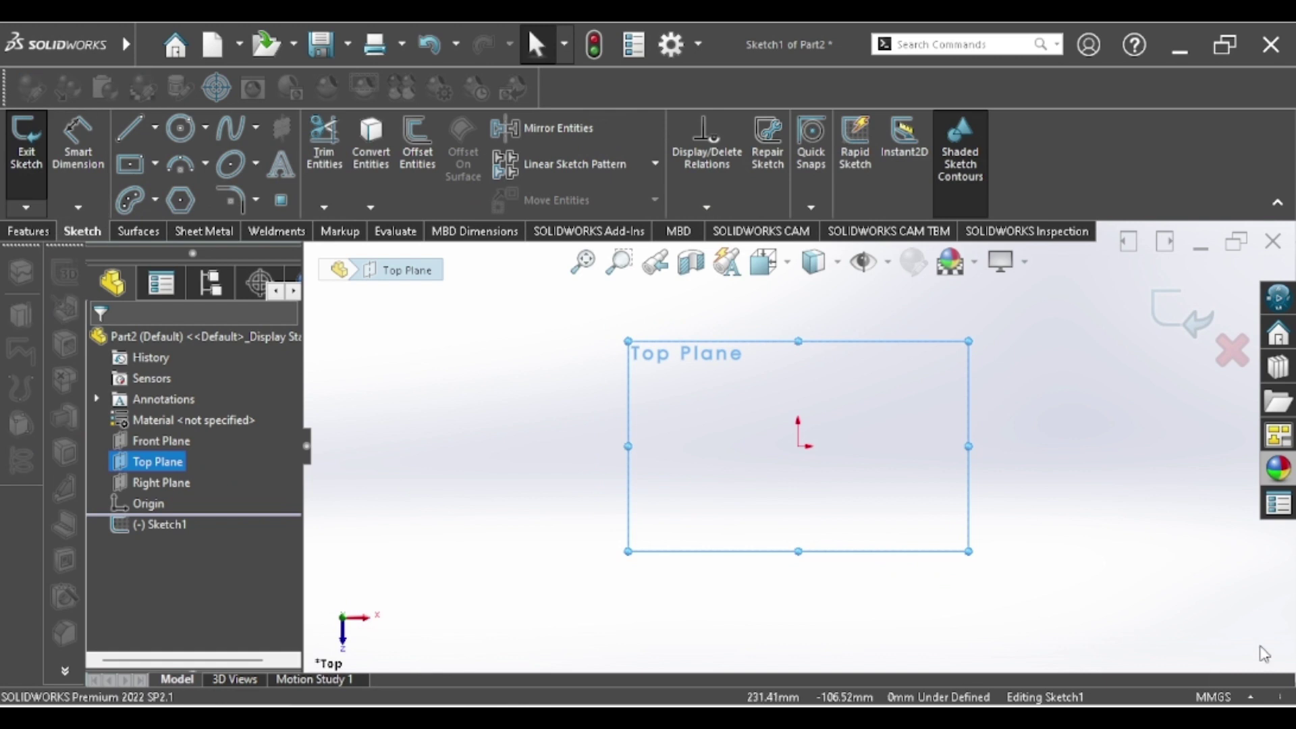
{"action": "left_click", "coordinate": [1226, 700]}
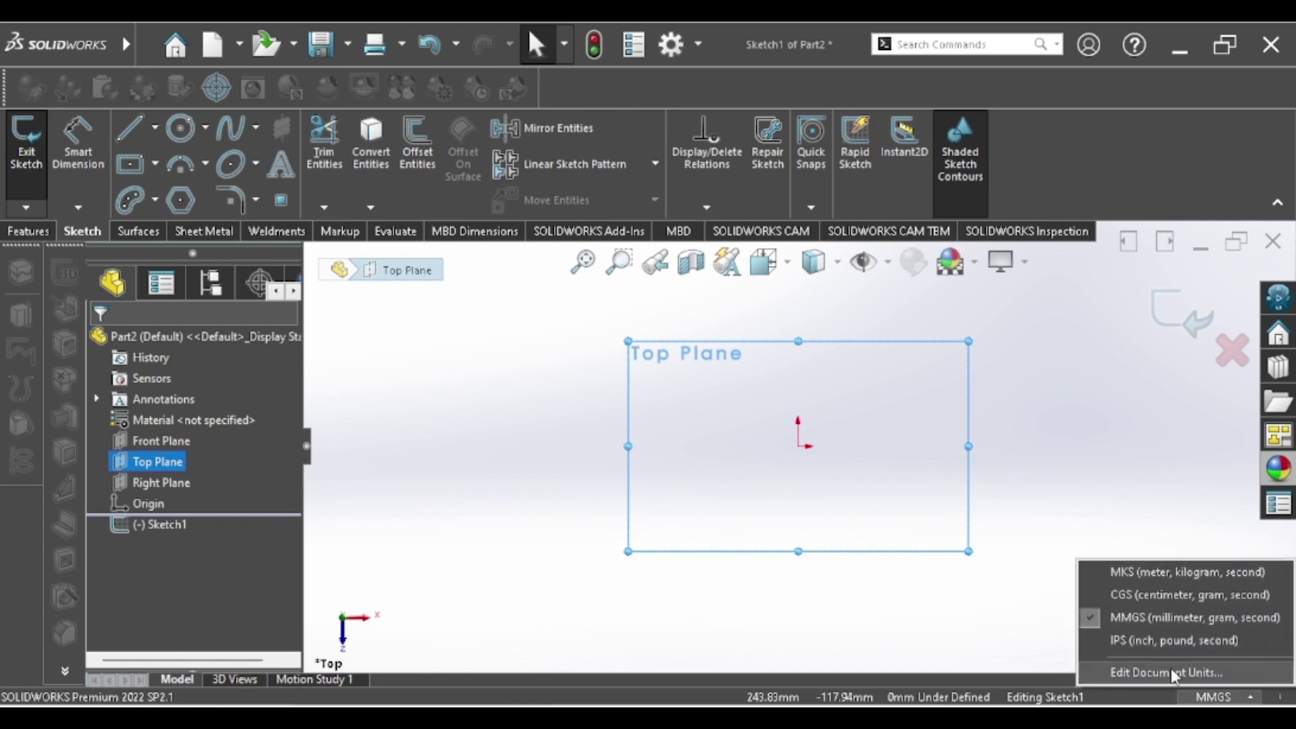
{"action": "left_click", "coordinate": [1133, 597]}
{"action": "key", "text": "ctrl+z"}
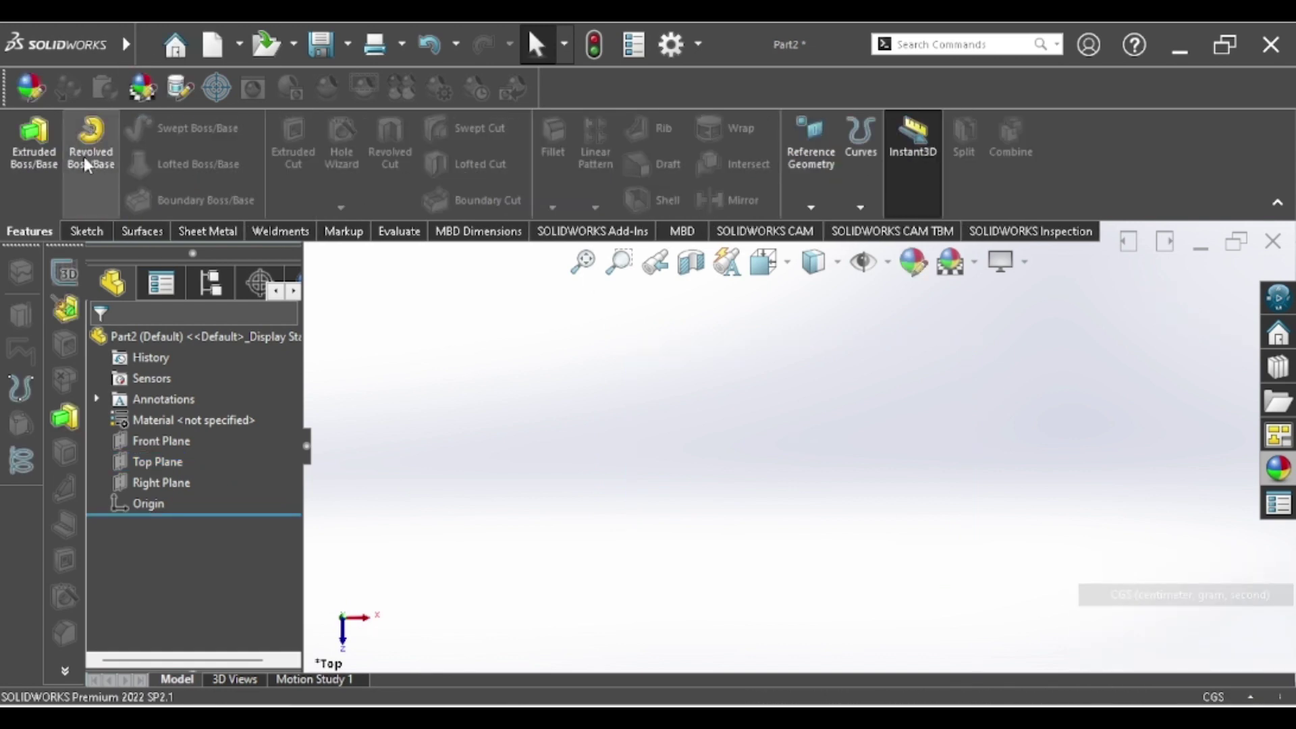
Step: On the Top Plane, sketch two concentric circles centred on the origin
{"action": "left_click", "coordinate": [139, 466]}
{"action": "left_click", "coordinate": [148, 432]}
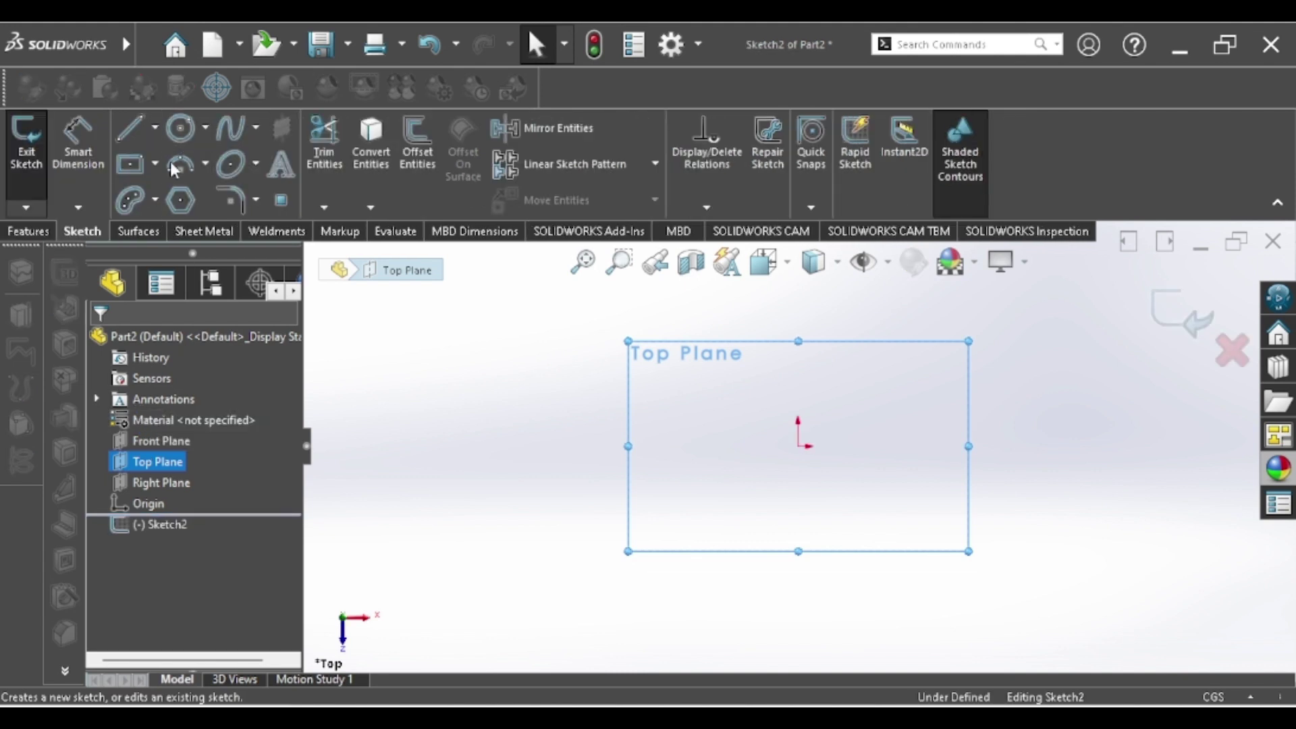
{"action": "left_click", "coordinate": [177, 135]}
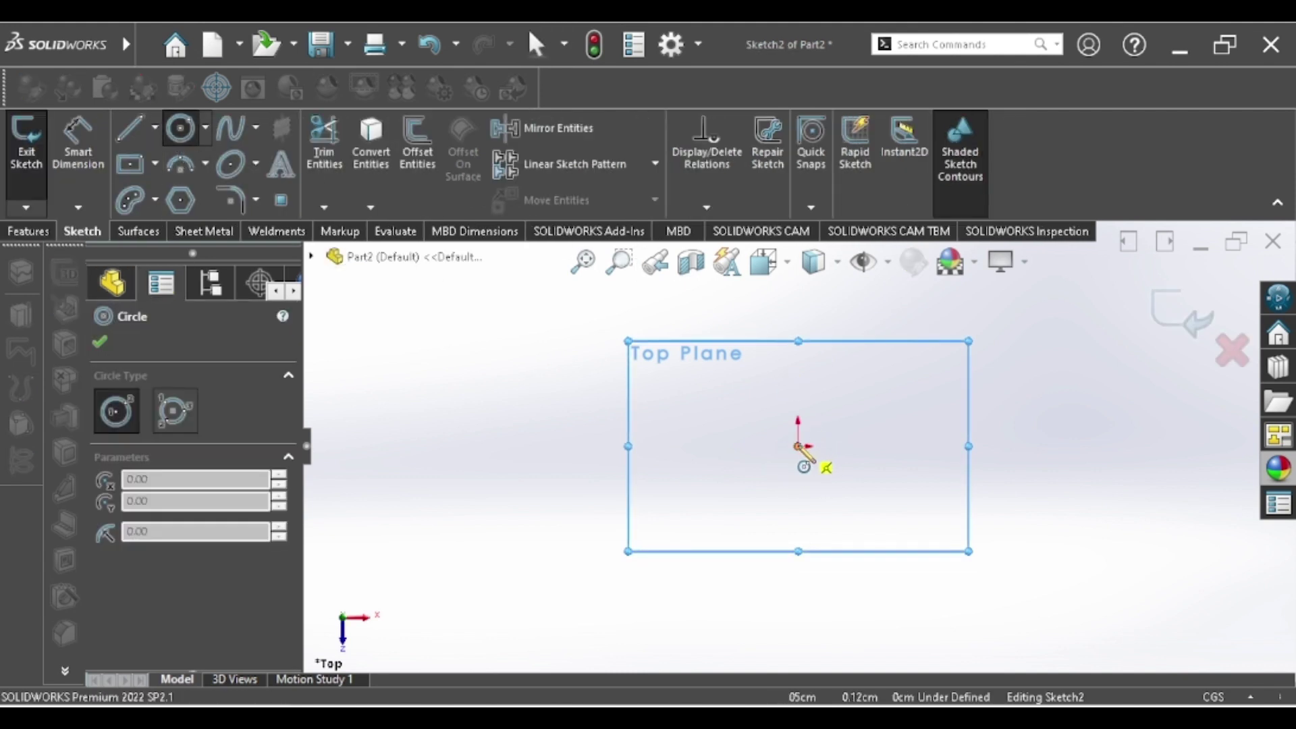
{"action": "left_click", "coordinate": [799, 447]}
{"action": "left_click", "coordinate": [920, 553]}
{"action": "left_click", "coordinate": [799, 447]}
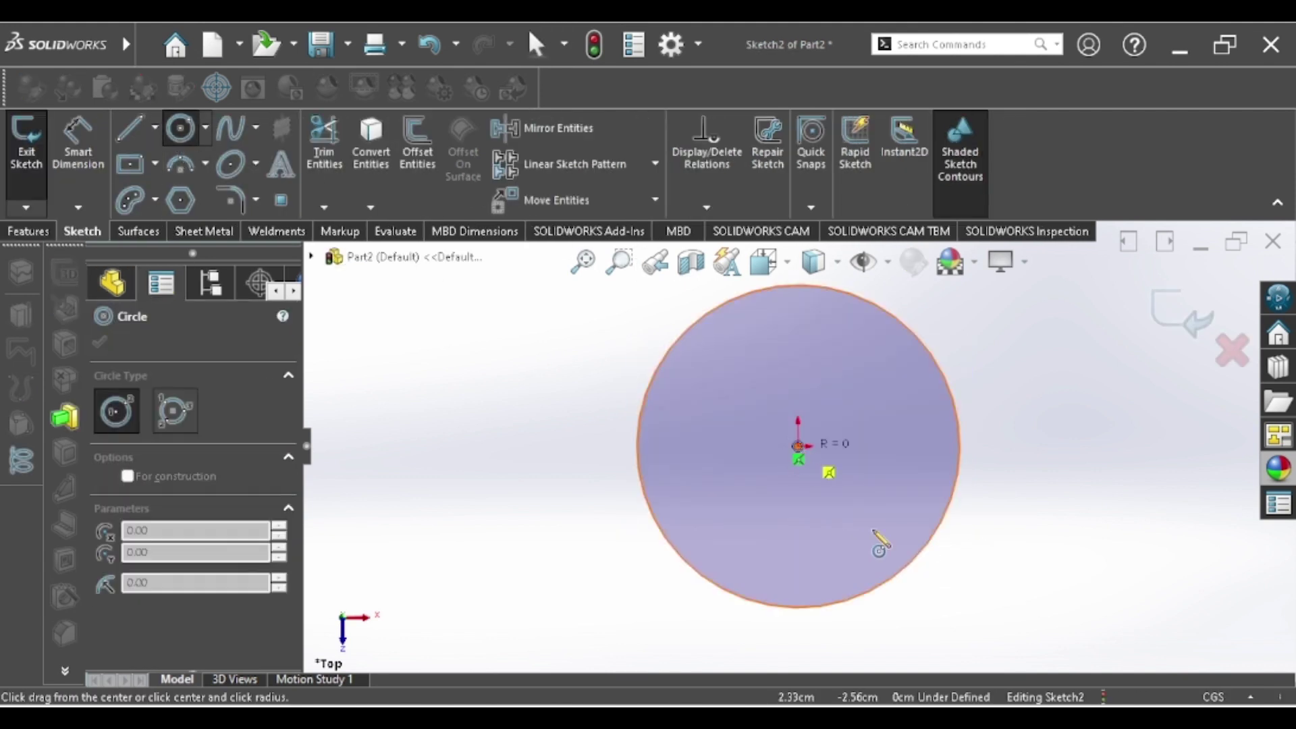
{"action": "left_click", "coordinate": [959, 638]}
{"action": "key", "text": "z"}
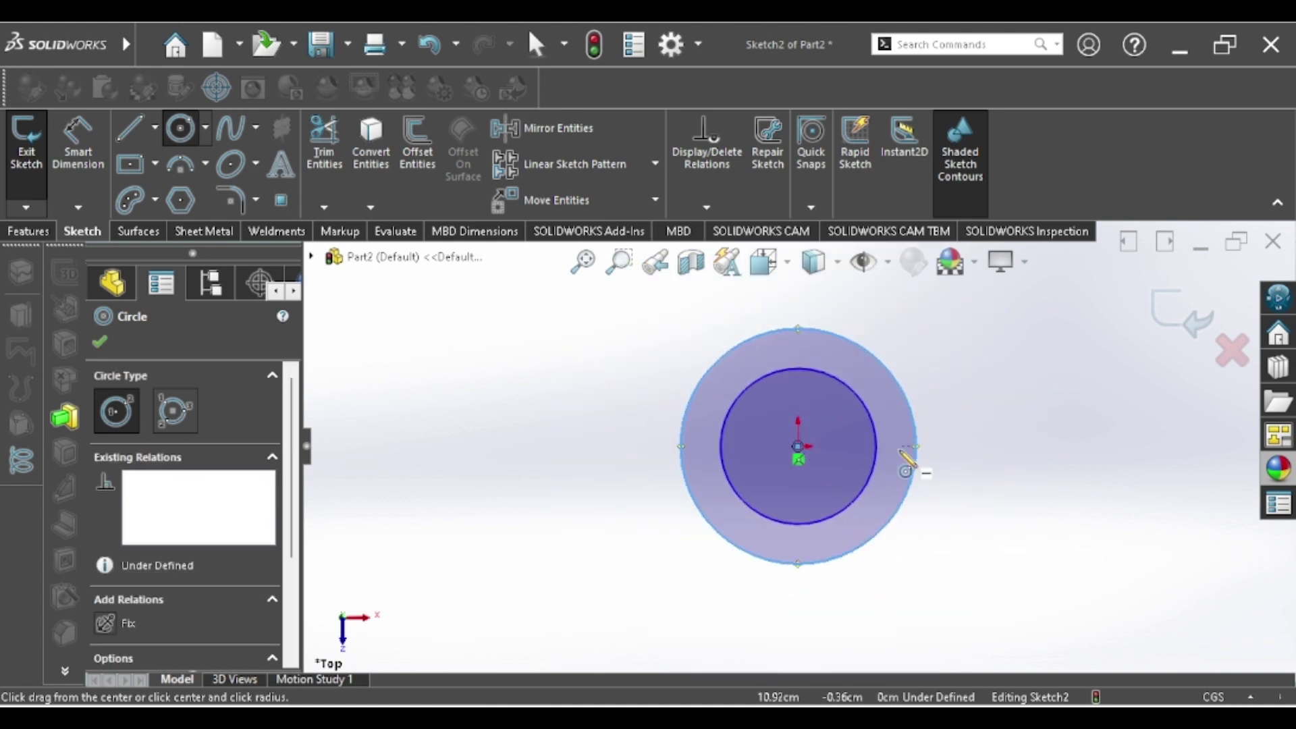
Step: Dimension the inner circle Ø20 and the outer circle Ø100
{"action": "key", "text": "d"}
{"action": "left_click", "coordinate": [871, 454]}
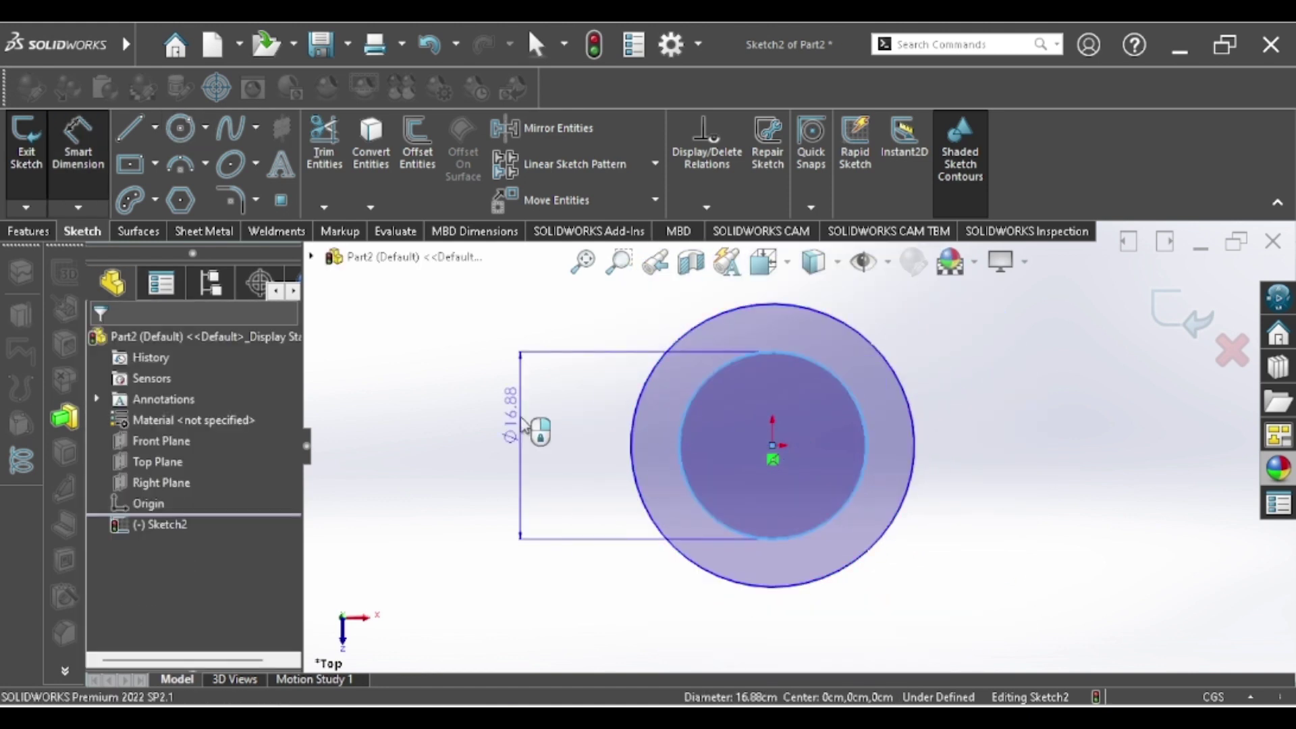
{"action": "left_click", "coordinate": [525, 425]}
{"action": "type", "text": "20"}
{"action": "key", "text": "Return"}
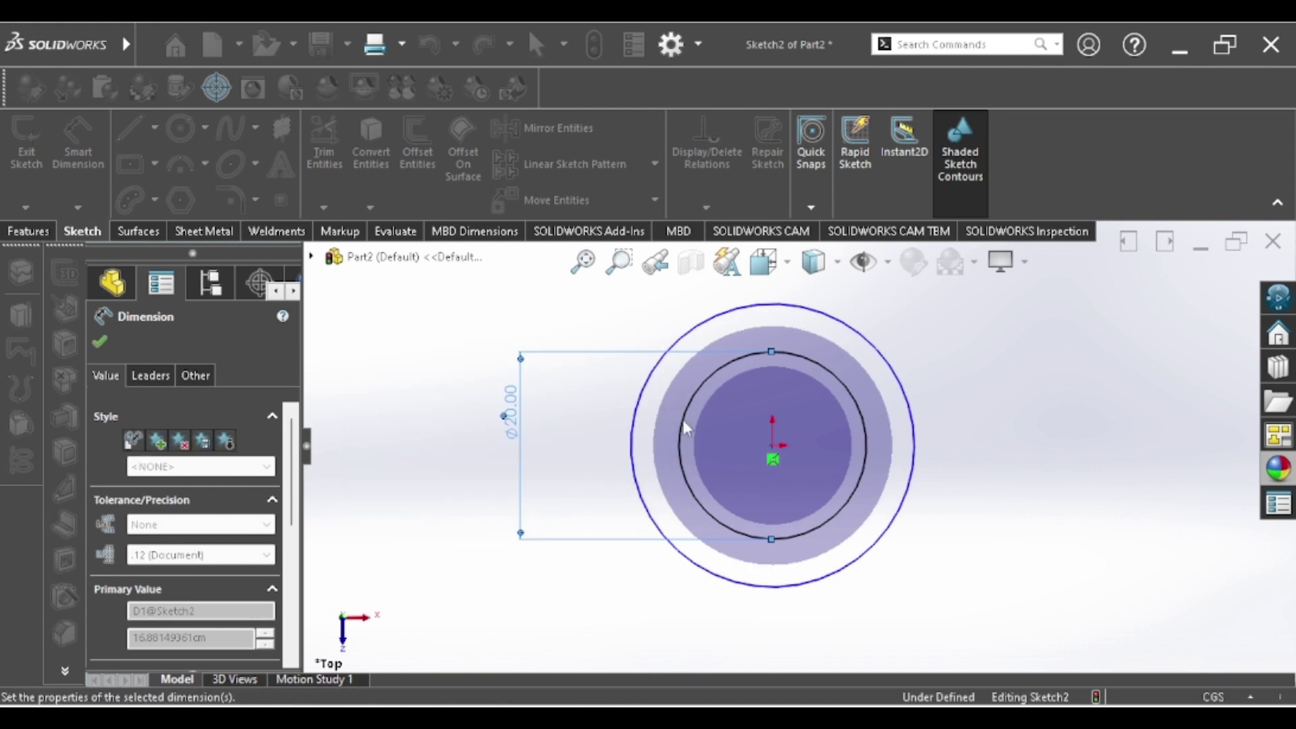
{"action": "left_click", "coordinate": [675, 553]}
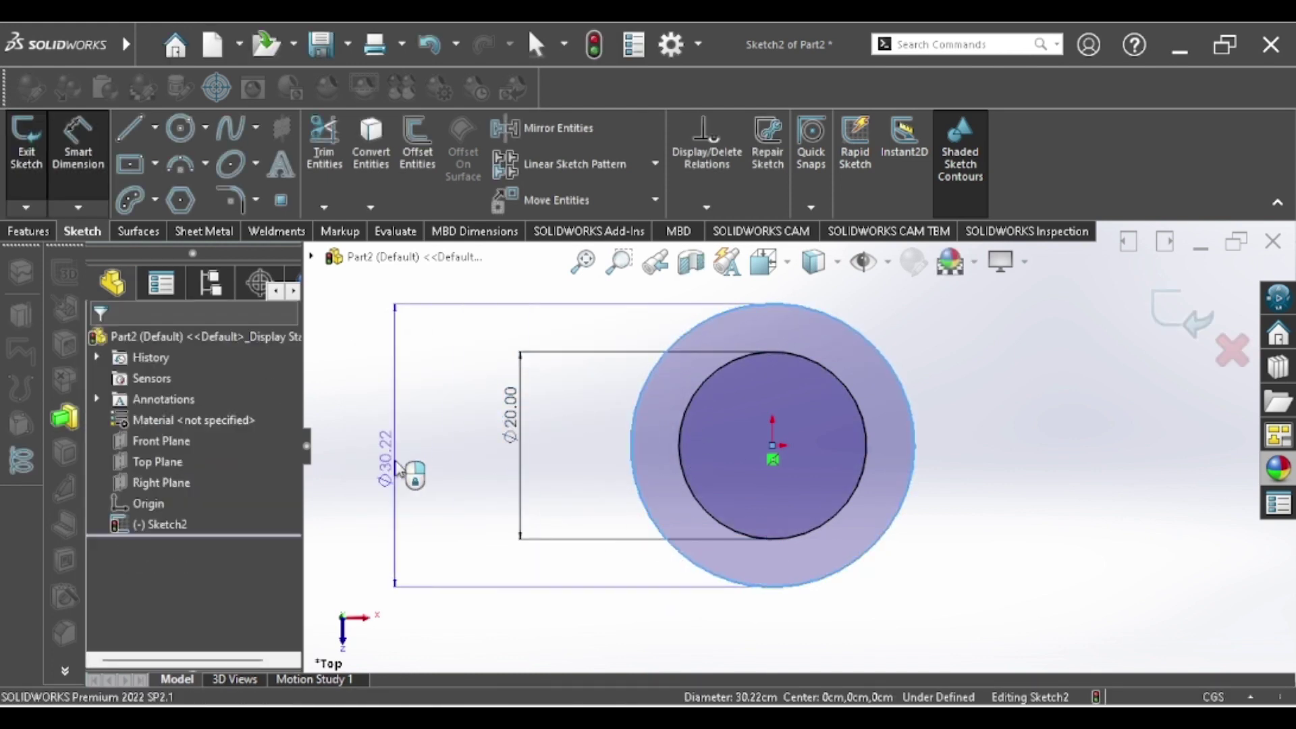
{"action": "left_click", "coordinate": [398, 469]}
{"action": "key", "text": "Return"}
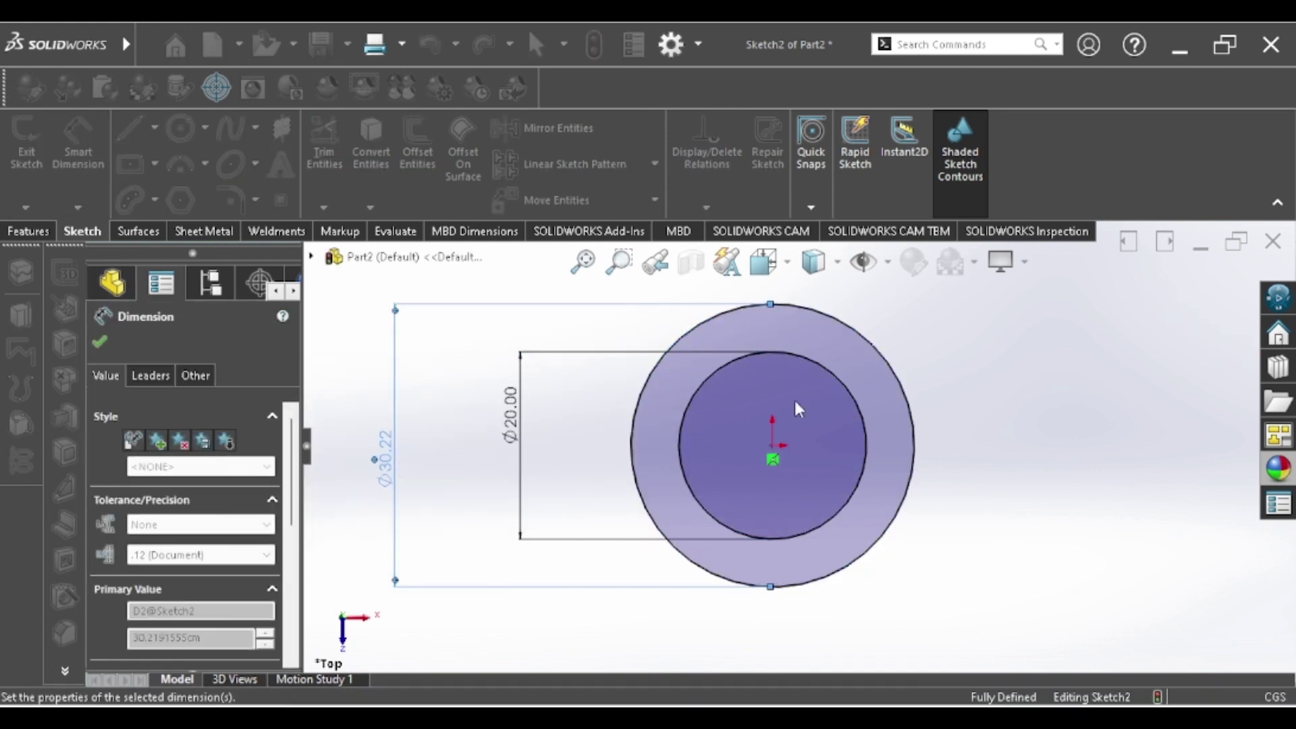
{"action": "scroll", "coordinate": [845, 440], "scroll_direction": "down", "scroll_amount": 5}
{"action": "scroll", "coordinate": [803, 443], "scroll_direction": "down", "scroll_amount": 3}
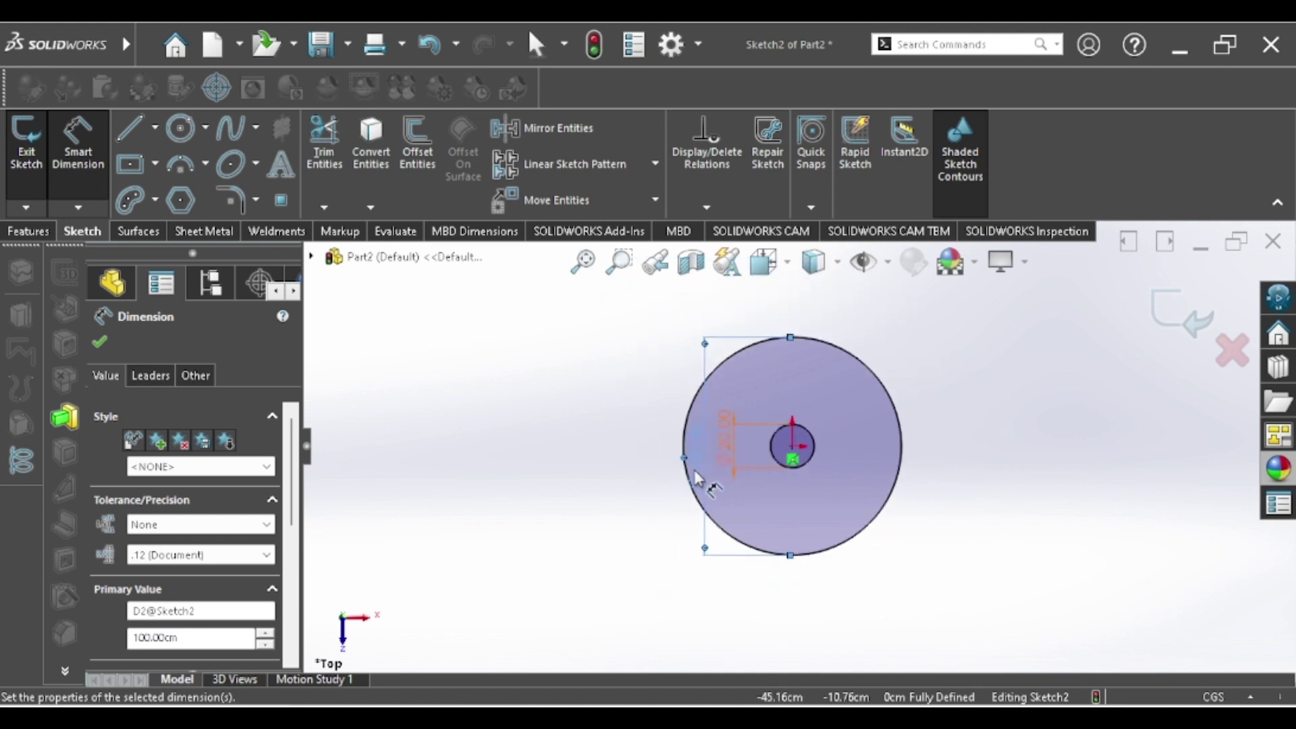
{"action": "scroll", "coordinate": [698, 481], "scroll_direction": "up", "scroll_amount": 1}
{"action": "key", "text": "Escape"}
{"action": "scroll", "coordinate": [878, 406], "scroll_direction": "up", "scroll_amount": 1}
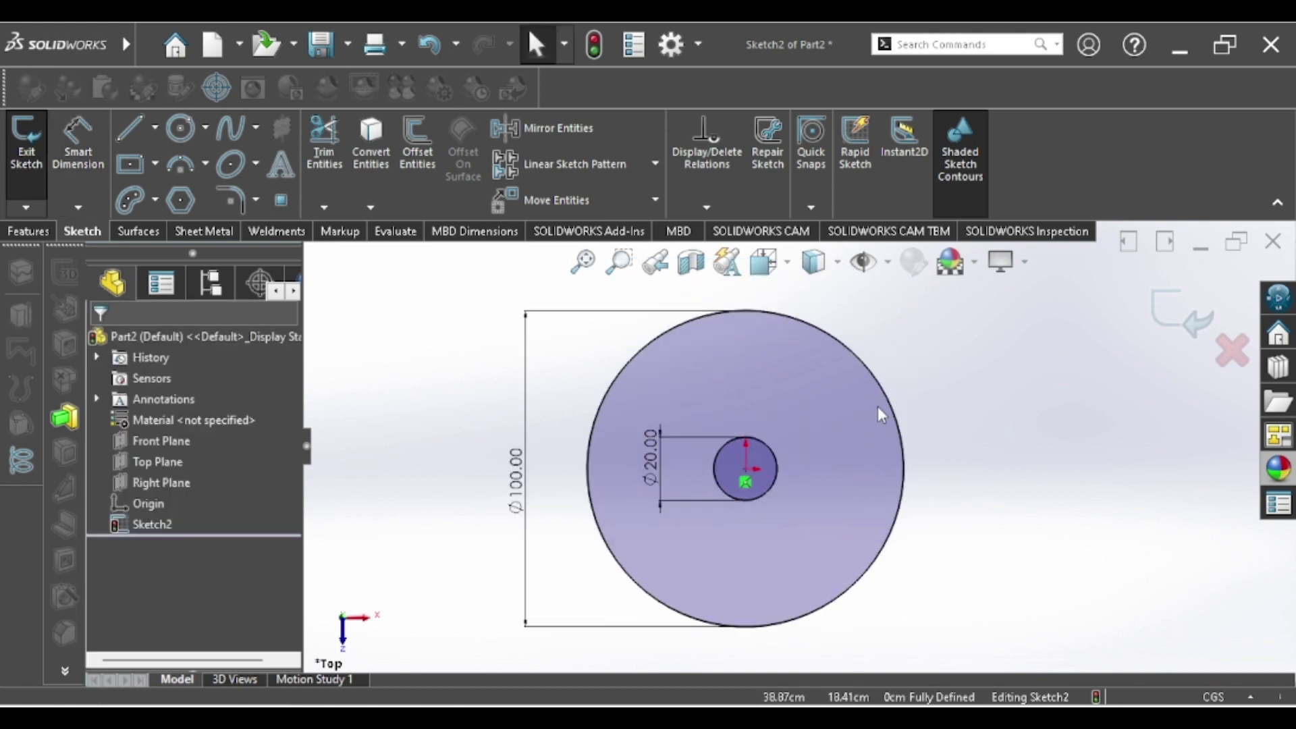
Step: Draw two radial lines and a horizontal line from the circle centre to the rim
{"action": "key", "text": "l"}
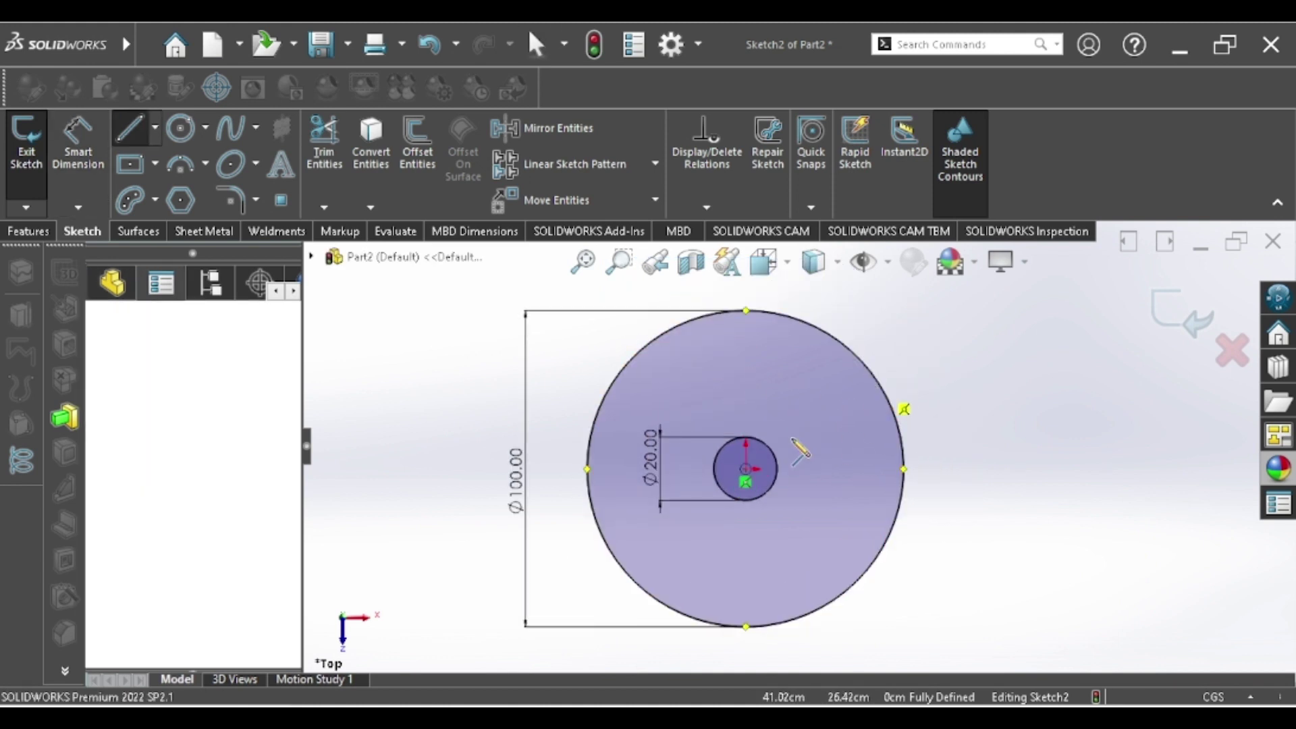
{"action": "left_click", "coordinate": [746, 469]}
{"action": "mouse_move", "coordinate": [749, 473]}
{"action": "left_mouse_down"}
{"action": "mouse_move", "coordinate": [876, 395]}
{"action": "mouse_move", "coordinate": [869, 553]}
{"action": "left_mouse_up"}
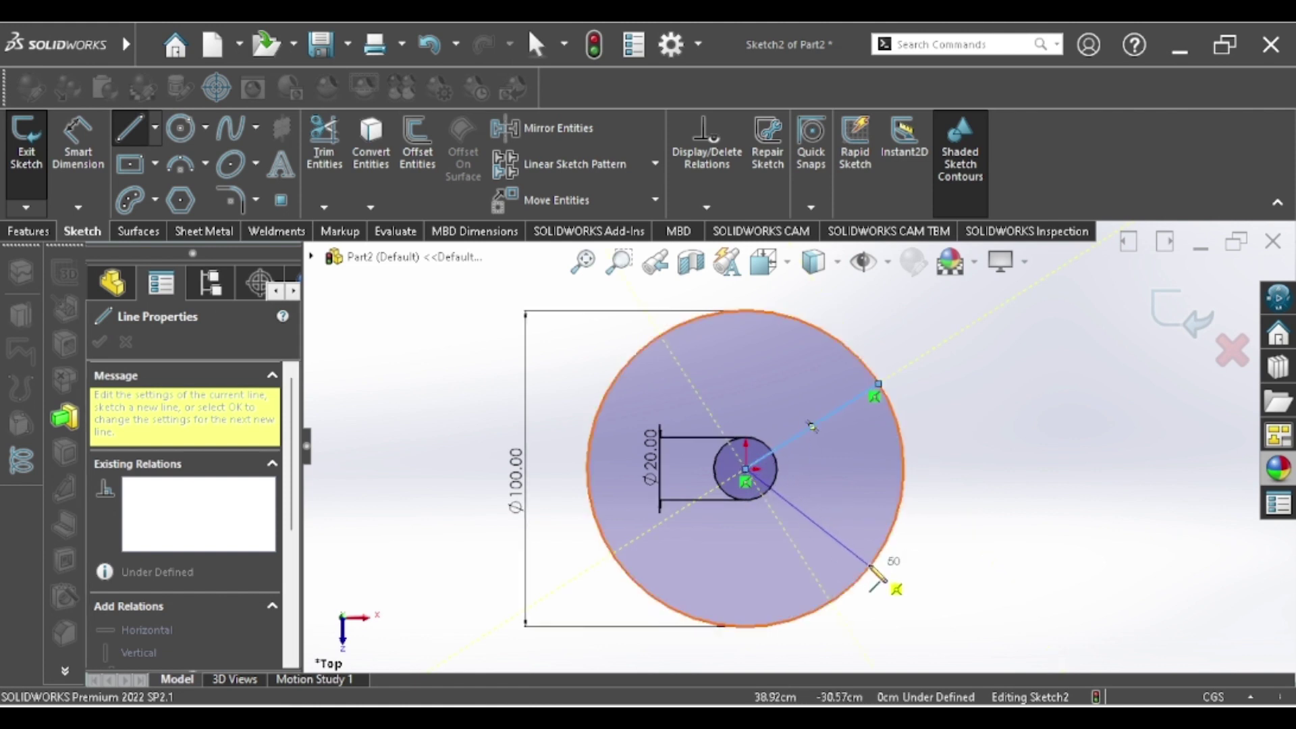
{"action": "key", "text": "Escape"}
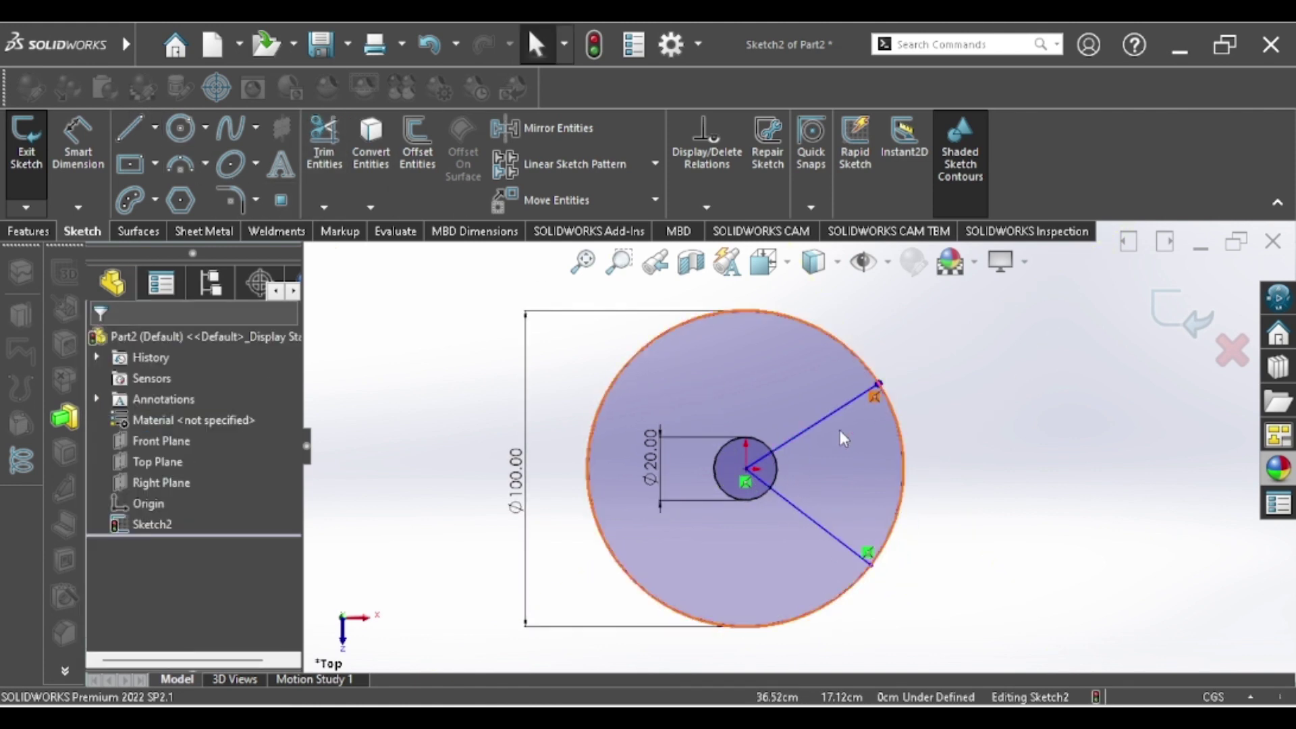
{"action": "key", "text": "l"}
{"action": "left_click", "coordinate": [746, 469]}
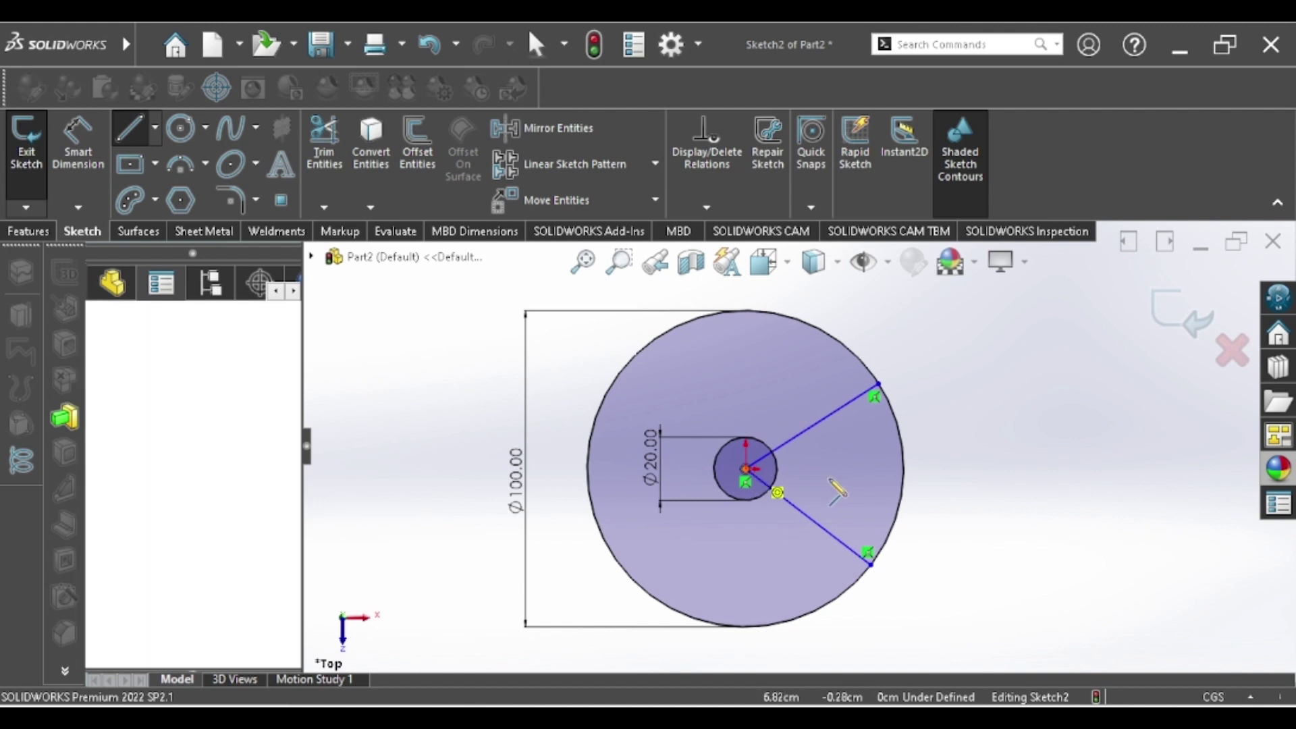
{"action": "left_click", "coordinate": [905, 471]}
{"action": "key", "text": "Escape"}
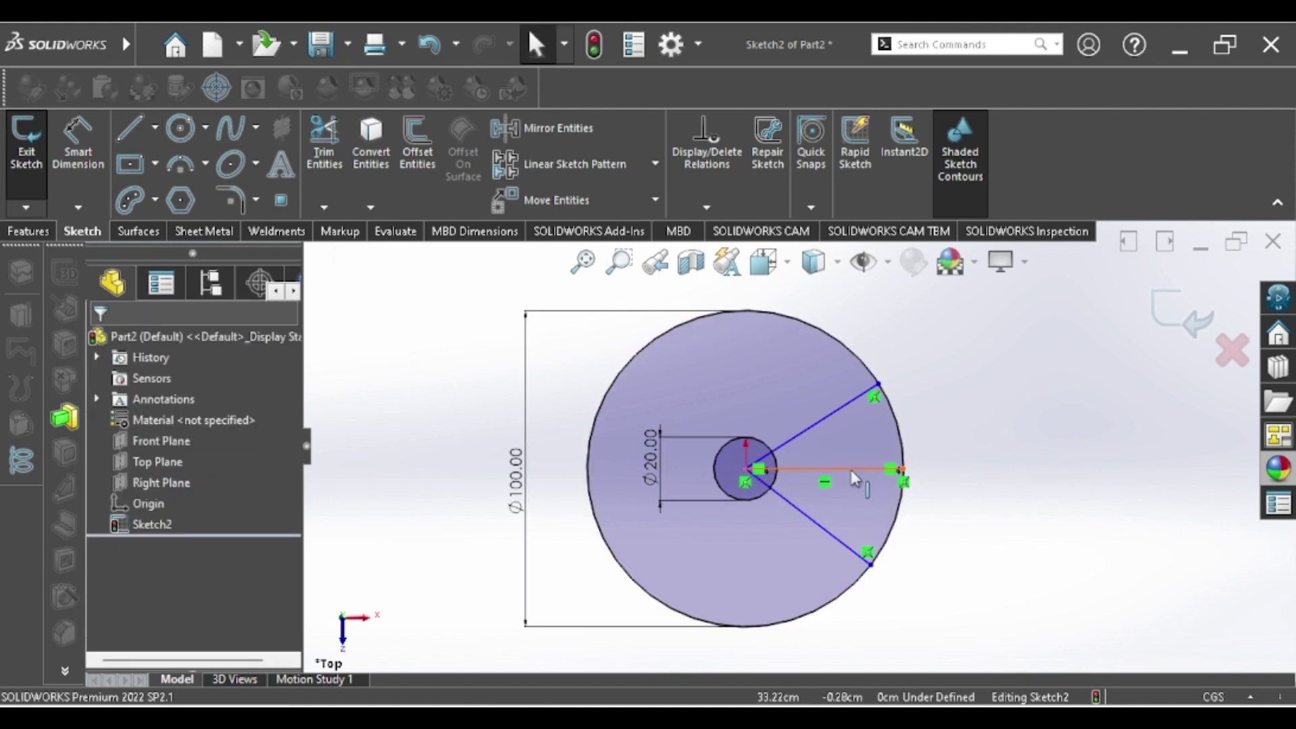
Step: Make the horizontal line construction geometry and the radial lines symmetric about it
{"action": "right_click", "coordinate": [851, 469]}
{"action": "left_click", "coordinate": [901, 363]}
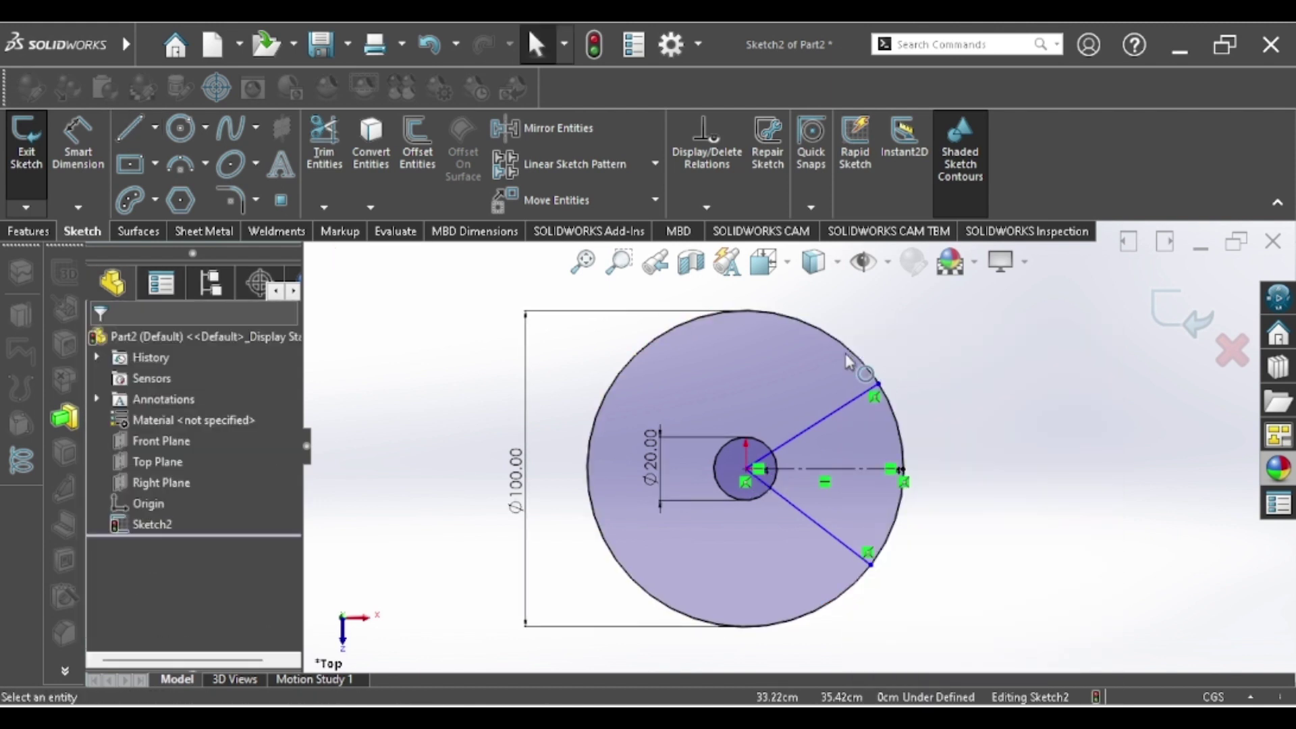
{"action": "left_click", "coordinate": [818, 422]}
{"action": "left_click", "coordinate": [846, 469], "text": "ctrl"}
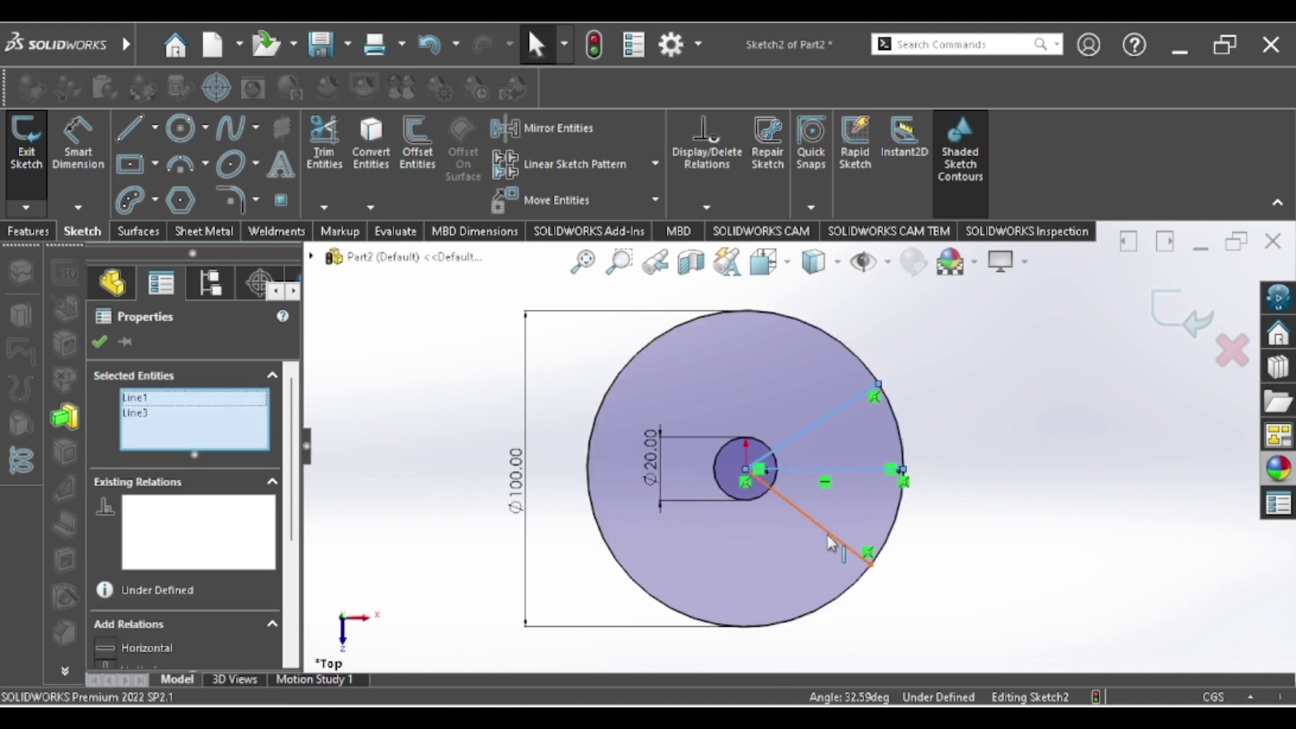
{"action": "left_click", "coordinate": [842, 535], "text": "ctrl"}
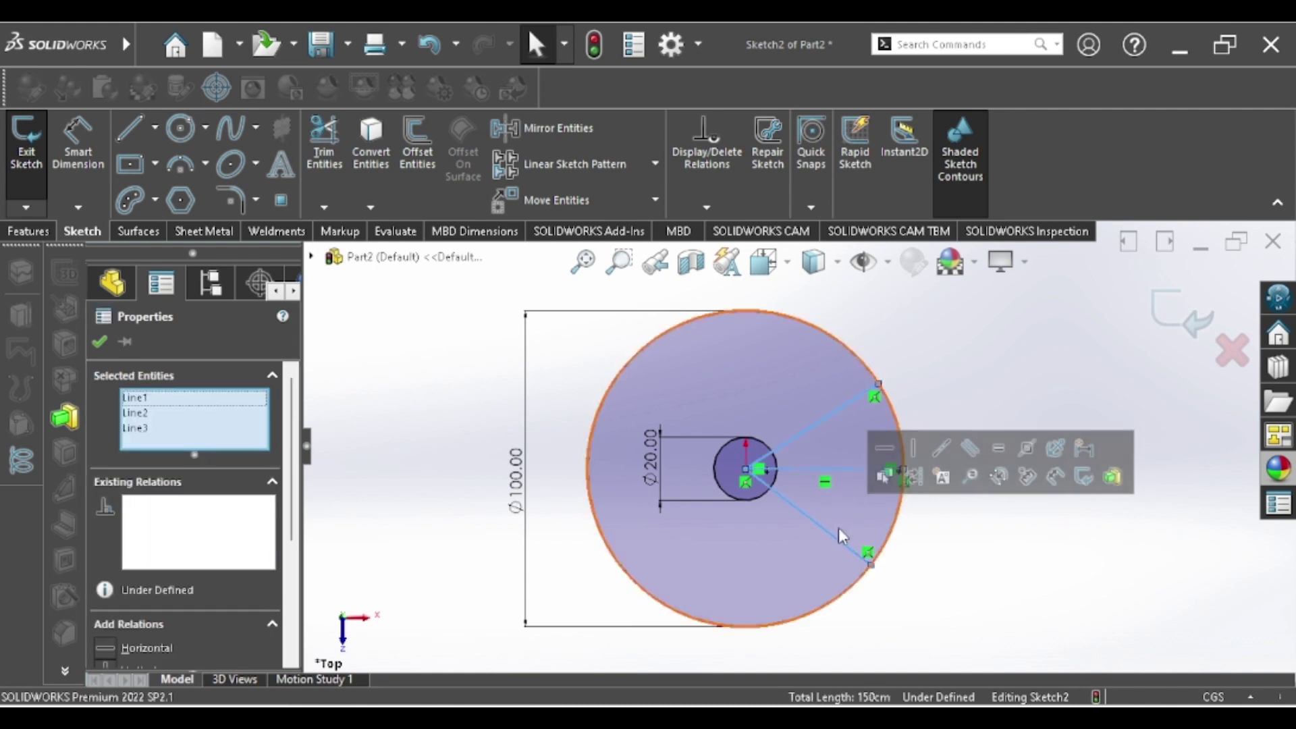
{"action": "left_click", "coordinate": [1028, 449]}
Step: Dimension the angle between the two radial lines to 30°
{"action": "key", "text": "d"}
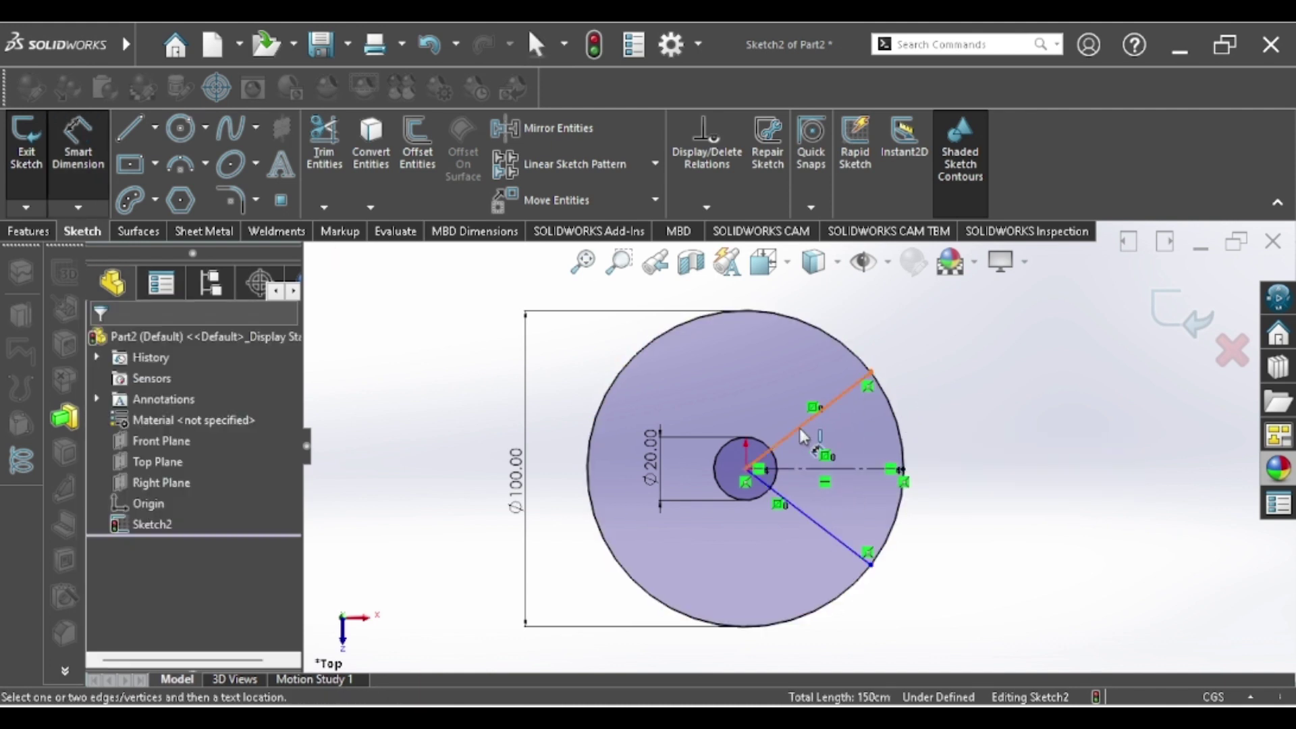
{"action": "left_click", "coordinate": [807, 425]}
{"action": "left_click", "coordinate": [844, 546]}
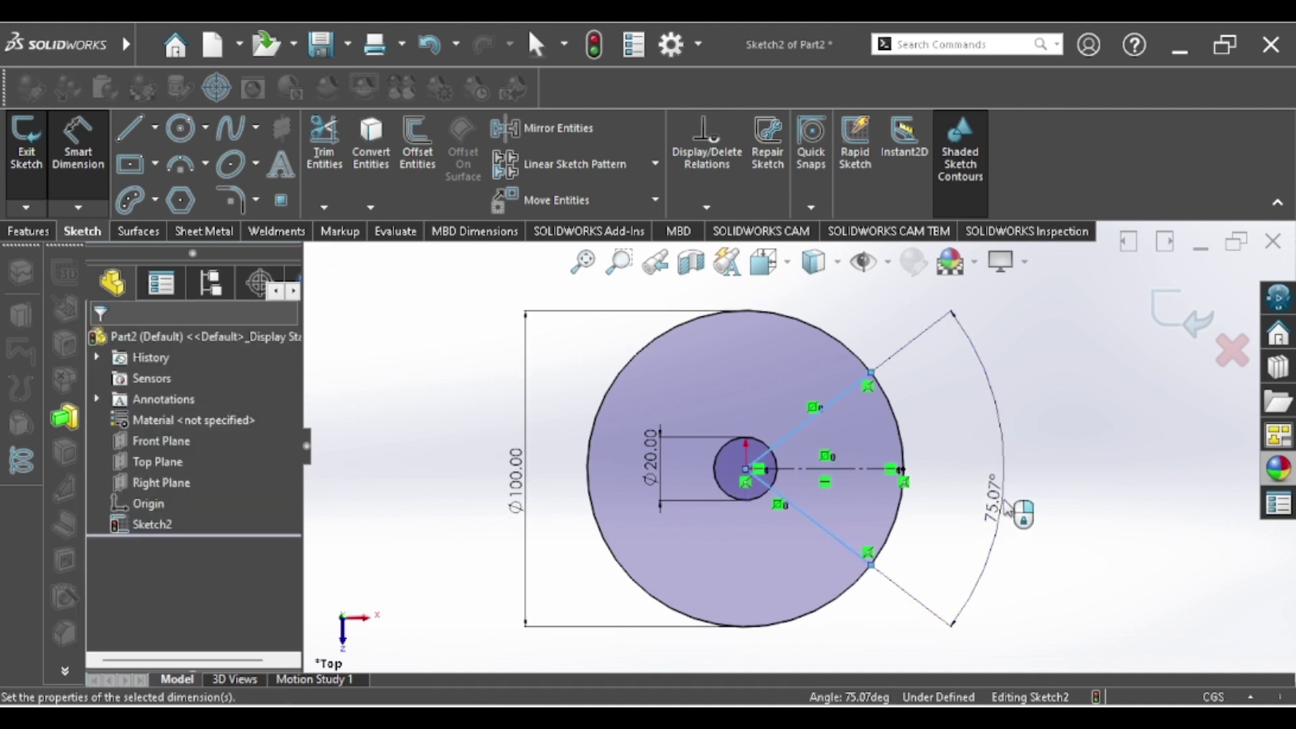
{"action": "left_click", "coordinate": [1006, 507]}
{"action": "type", "text": "30"}
{"action": "key", "text": "Return"}
{"action": "key", "text": "Escape"}
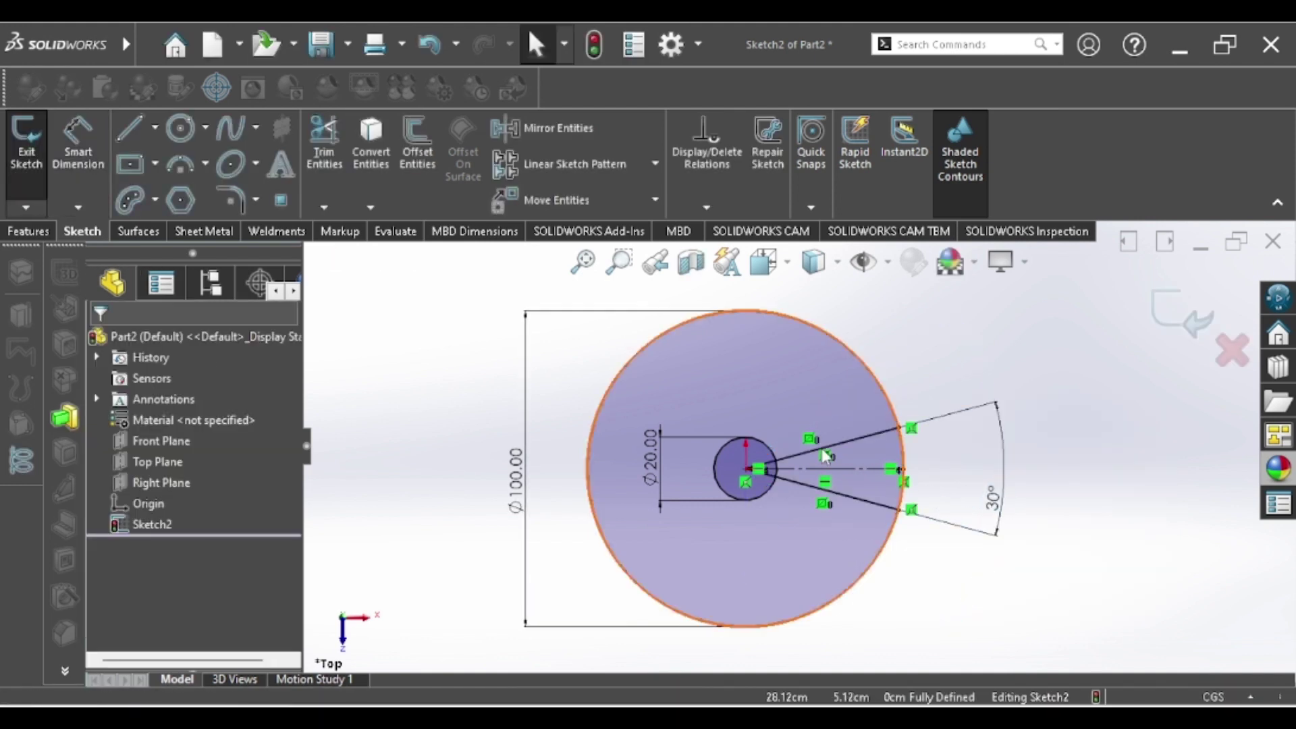
{"action": "scroll", "coordinate": [825, 456], "scroll_direction": "down", "scroll_amount": 3}
{"action": "scroll", "coordinate": [819, 463], "scroll_direction": "up", "scroll_amount": 1}
Step: Trim away the outer circle and the inner line ends, then exit the sketch
{"action": "left_click", "coordinate": [324, 139]}
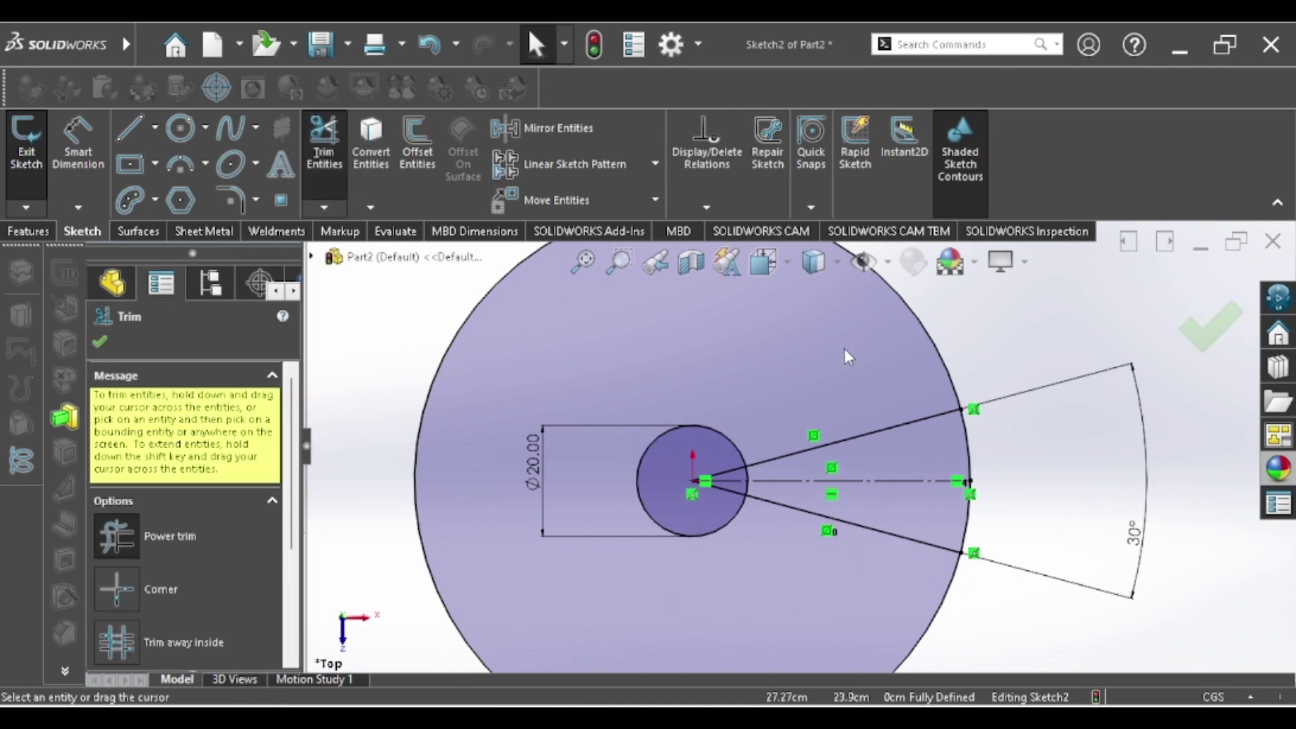
{"action": "left_click_drag", "start_coordinate": [994, 314], "coordinate": [769, 344]}
{"action": "left_click_drag", "start_coordinate": [579, 397], "coordinate": [580, 398]}
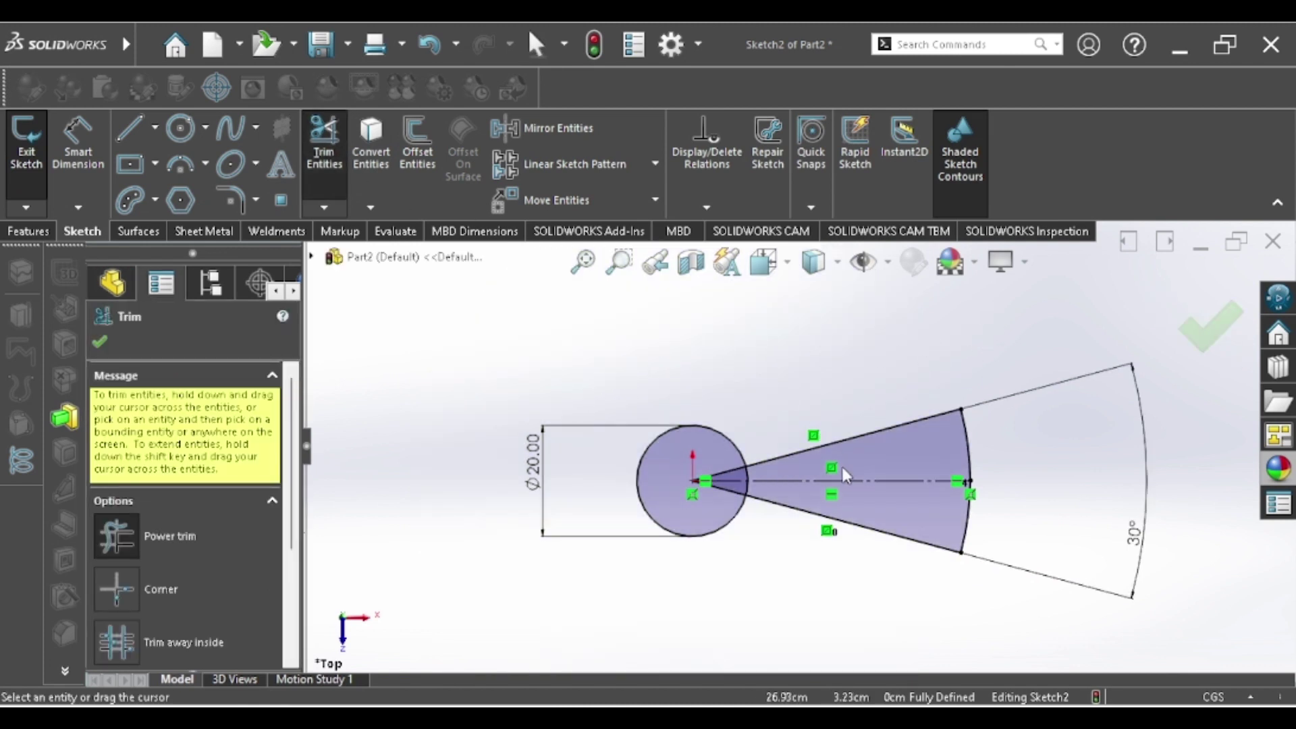
{"action": "mouse_move", "coordinate": [771, 475]}
{"action": "left_mouse_down"}
{"action": "mouse_move", "coordinate": [717, 473]}
{"action": "mouse_move", "coordinate": [755, 500]}
{"action": "mouse_move", "coordinate": [732, 487]}
{"action": "left_mouse_up"}
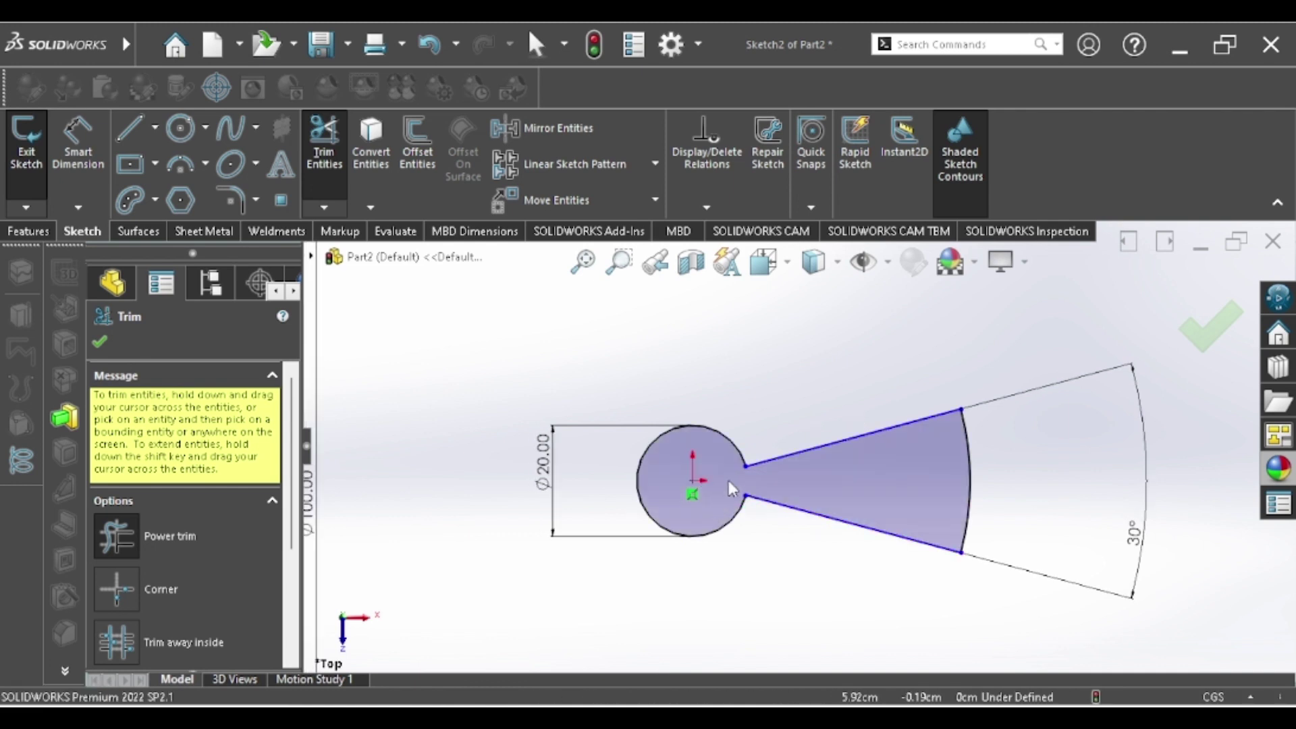
{"action": "left_click", "coordinate": [1206, 343]}
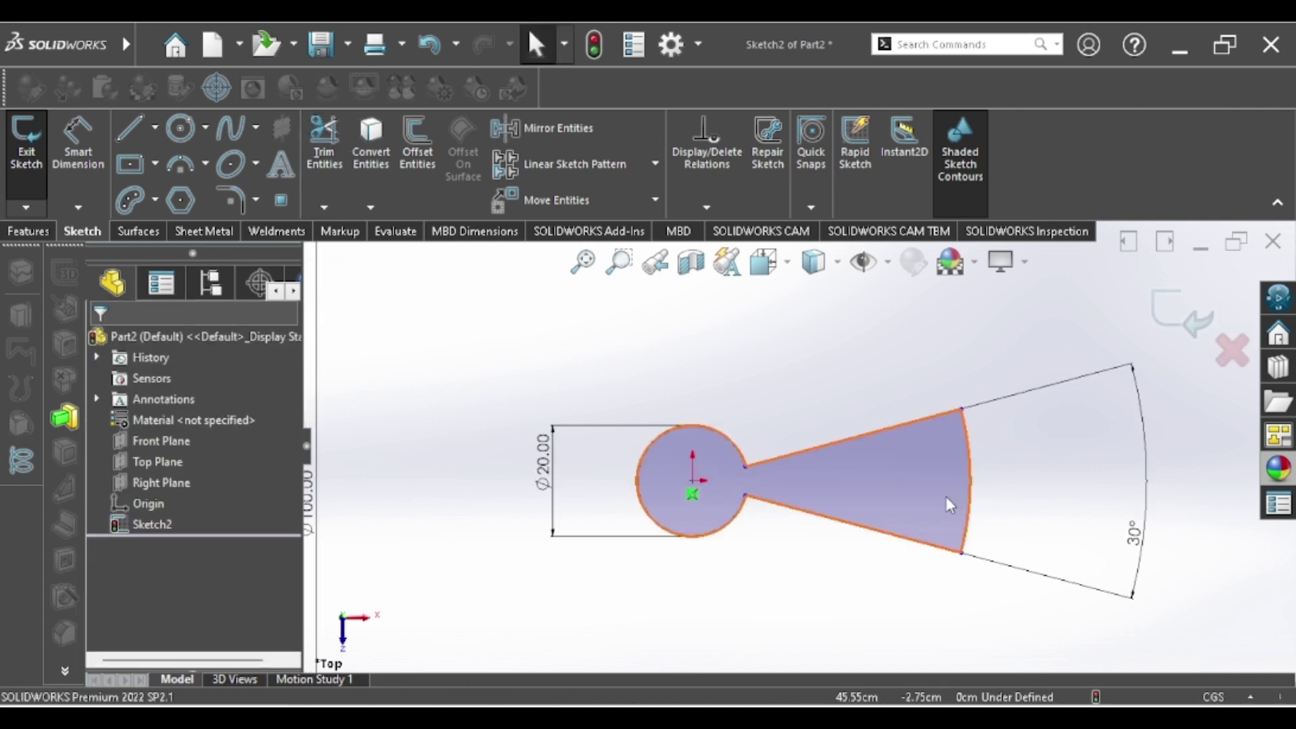
{"action": "key", "text": "f"}
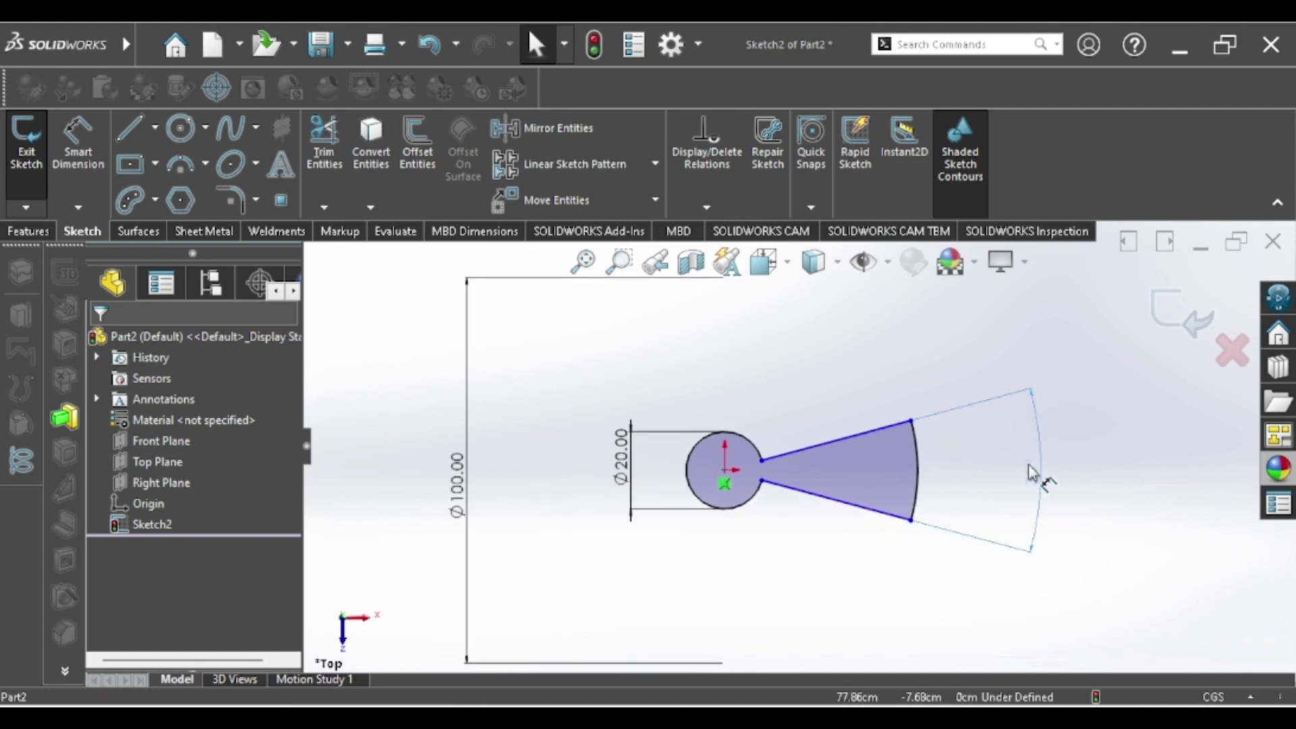
{"action": "left_click", "coordinate": [1181, 312]}
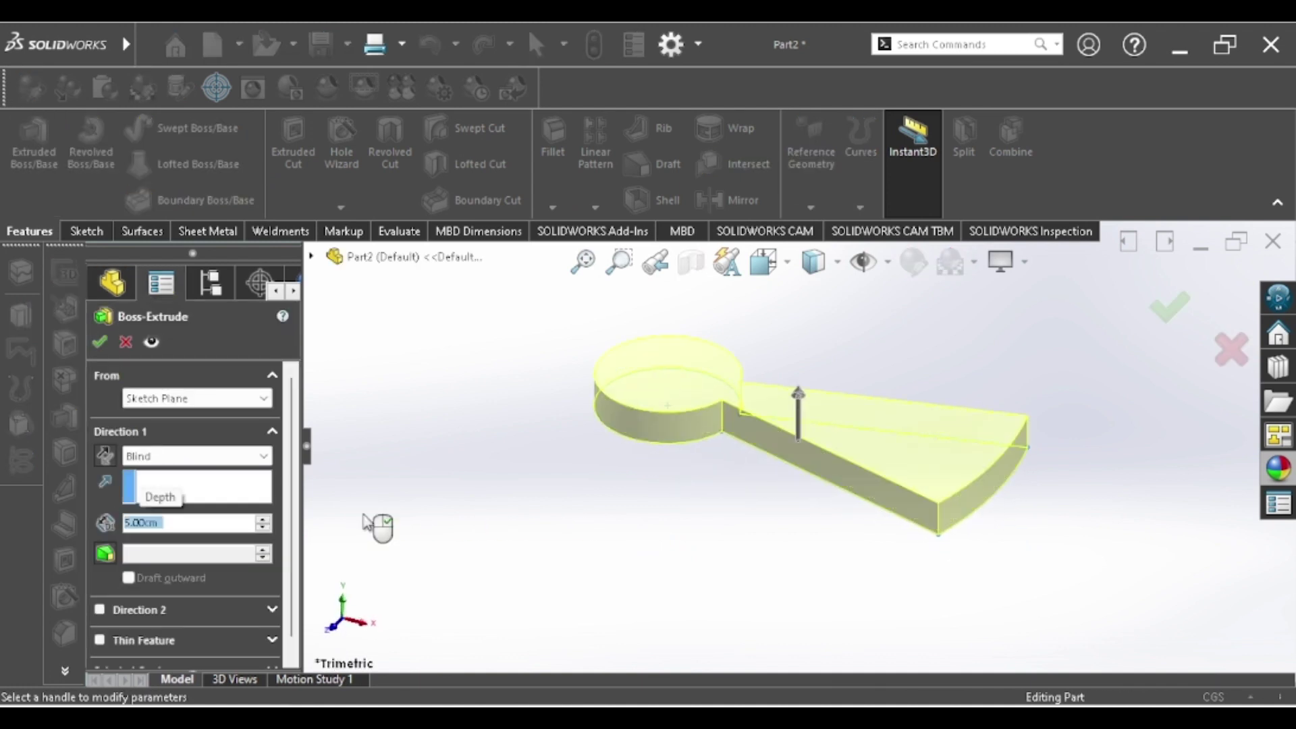
Step: Accept the 5.00 cm blind extrusion and orbit to inspect the solid tread
{"action": "left_click", "coordinate": [99, 343]}
{"action": "middle_click_drag", "start_coordinate": [848, 533], "coordinate": [749, 578]}
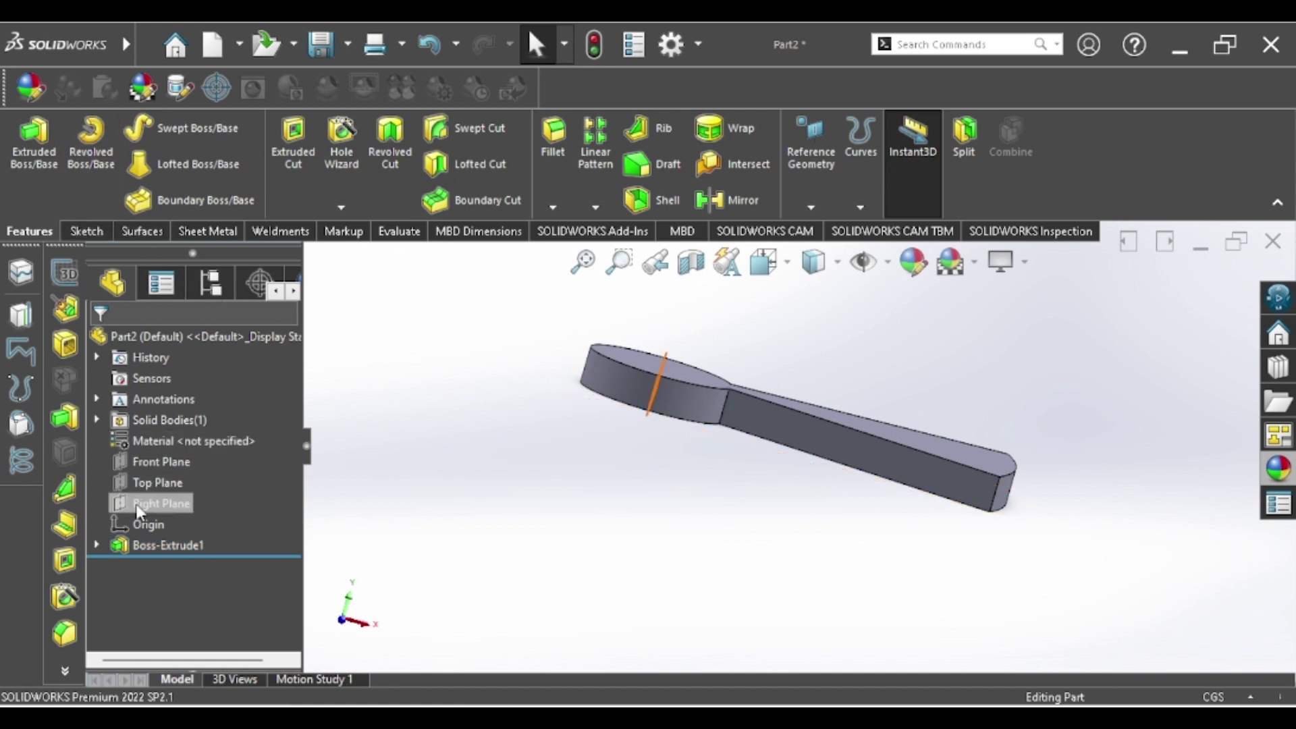
Step: Start a Front Plane sketch with a vertical centerline rising from the tread's corner
{"action": "left_click", "coordinate": [136, 463]}
{"action": "left_click", "coordinate": [164, 439]}
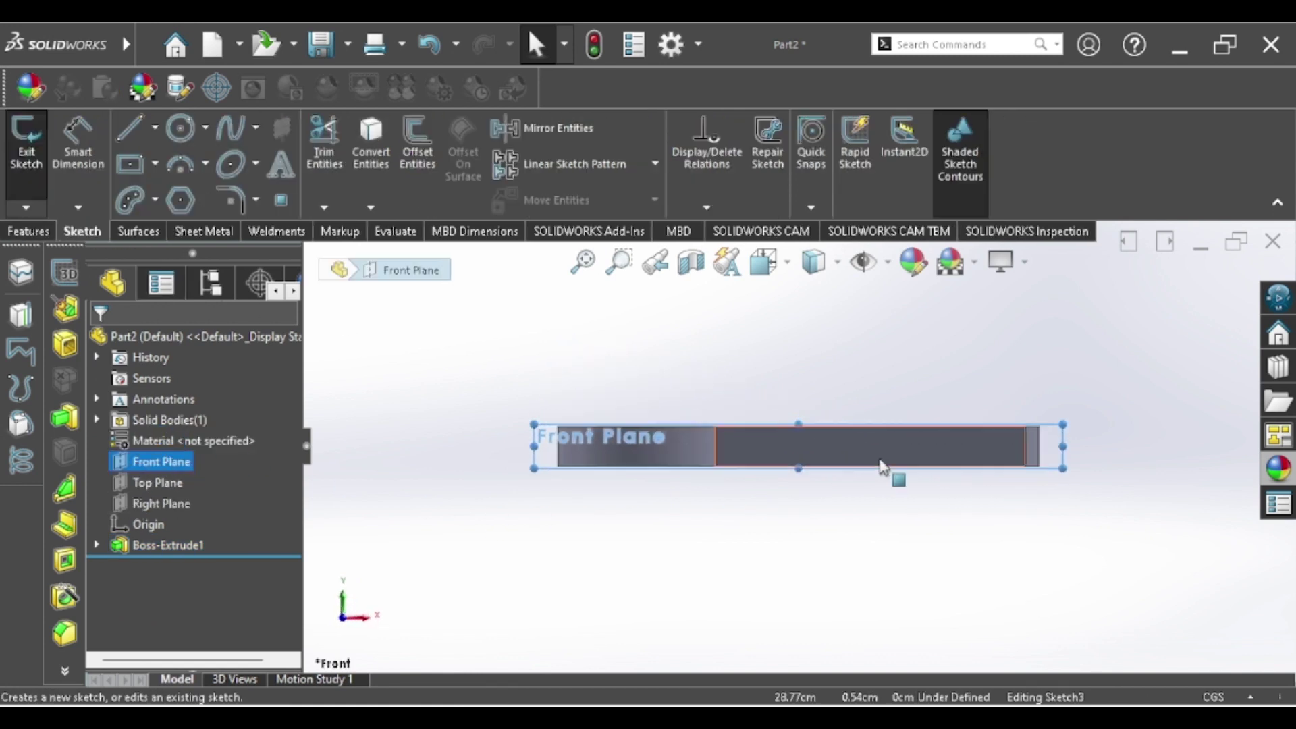
{"action": "left_click", "coordinate": [149, 141]}
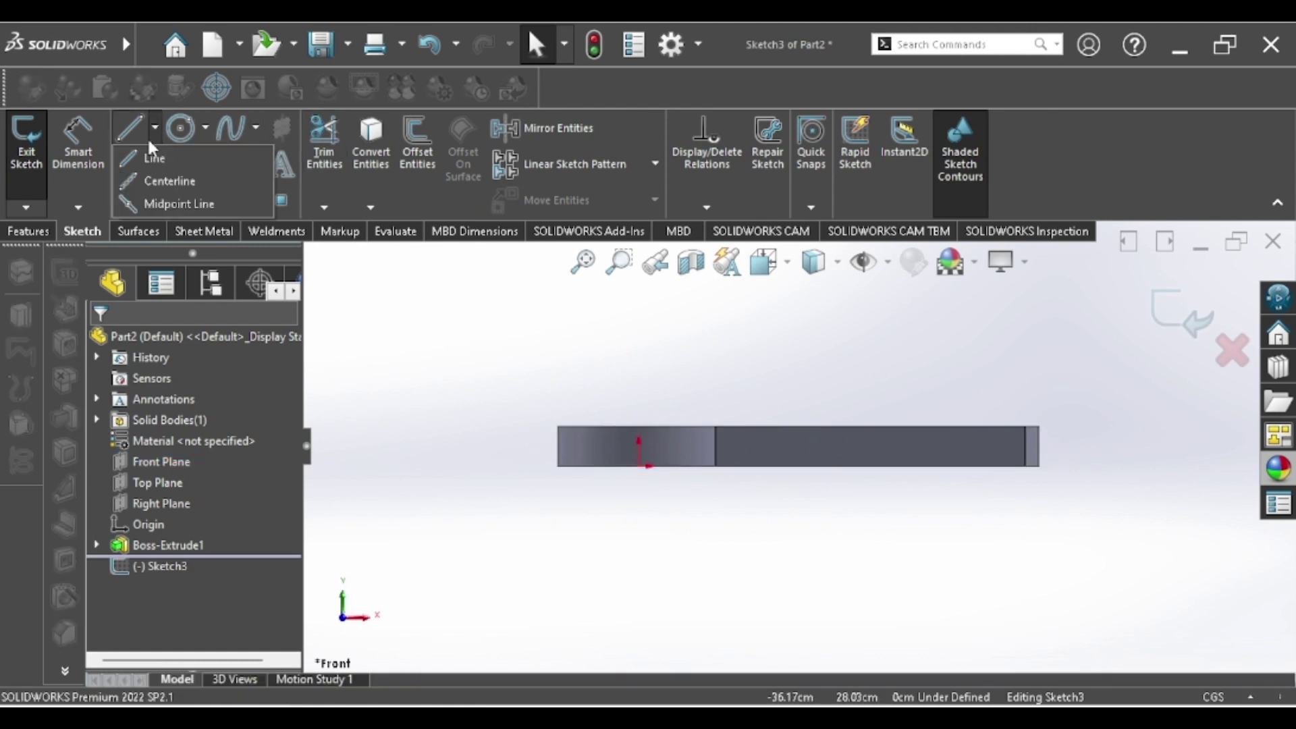
{"action": "left_click", "coordinate": [152, 178]}
{"action": "left_click", "coordinate": [1025, 427]}
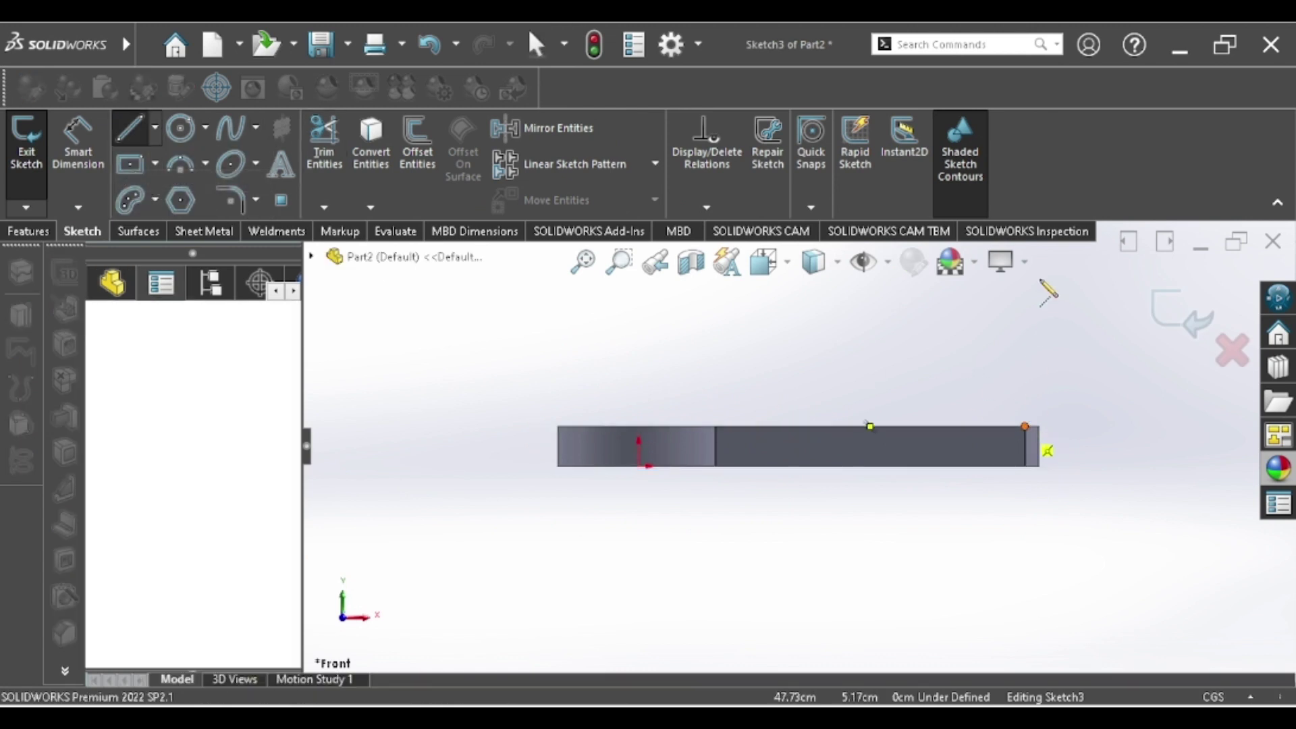
{"action": "double_click", "coordinate": [1026, 262]}
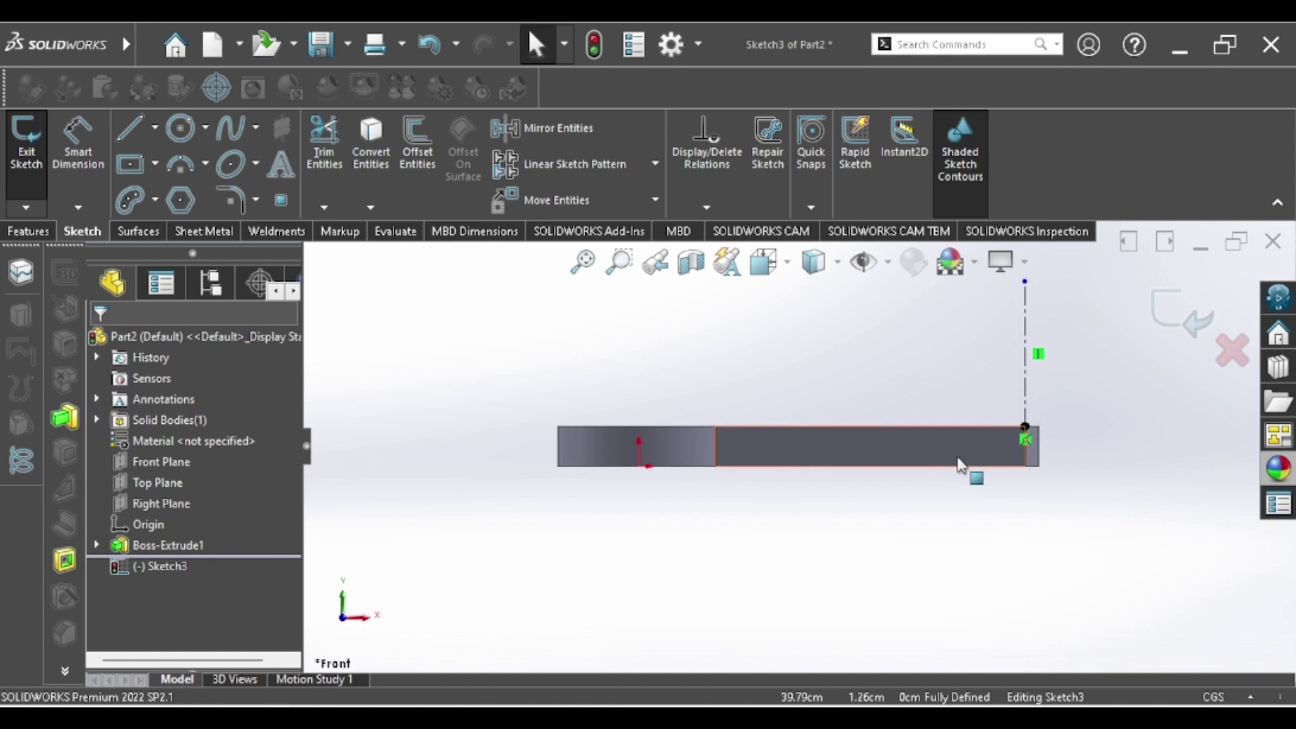
{"action": "scroll", "coordinate": [1067, 425], "scroll_direction": "down", "scroll_amount": 3}
{"action": "scroll", "coordinate": [1053, 432], "scroll_direction": "down", "scroll_amount": 2}
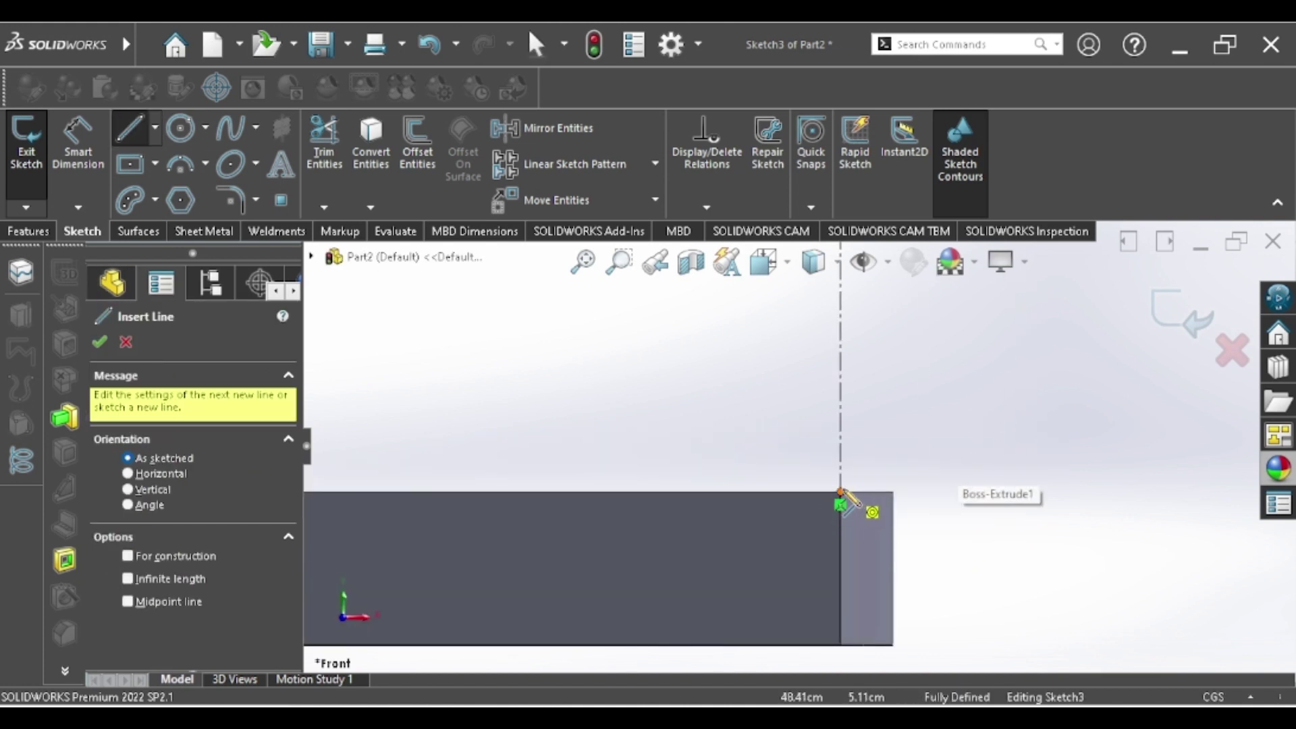
Step: Draw a closed stepped line profile beside the centerline, starting from the tread corner
{"action": "left_click", "coordinate": [841, 492]}
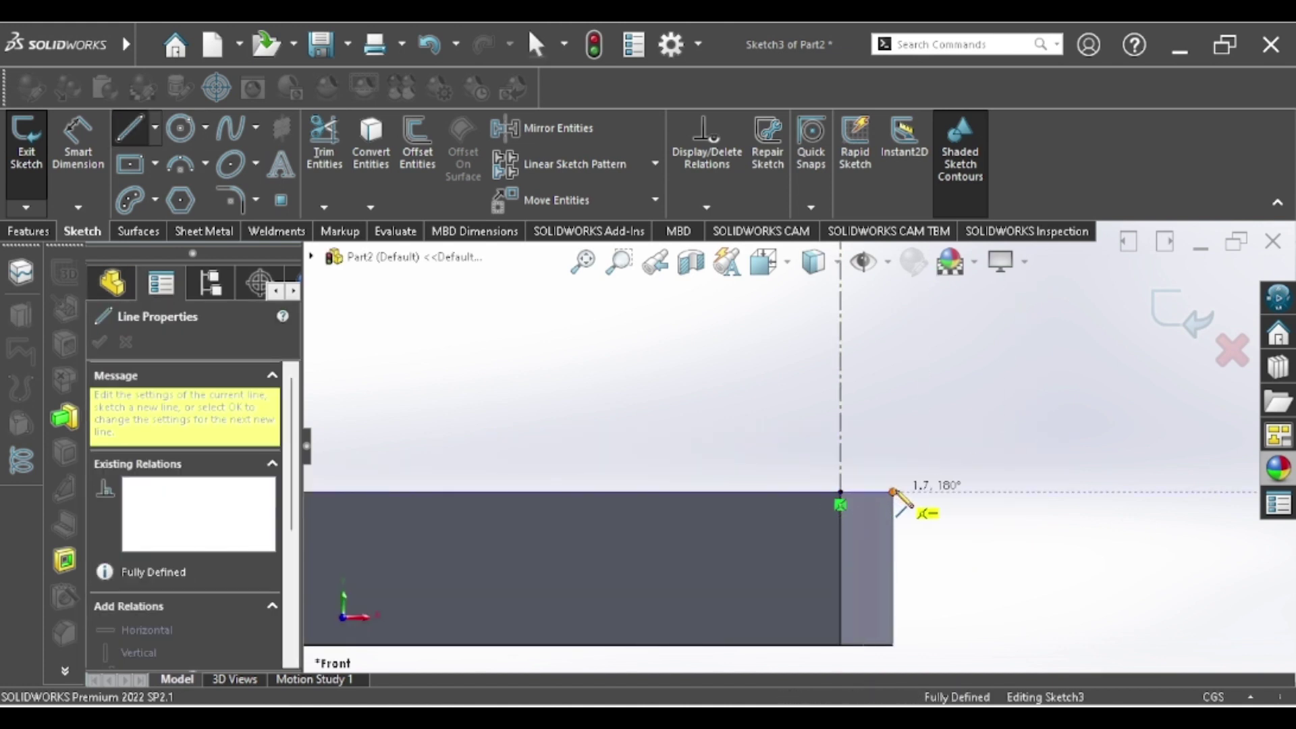
{"action": "left_click", "coordinate": [892, 492]}
{"action": "left_click", "coordinate": [893, 341]}
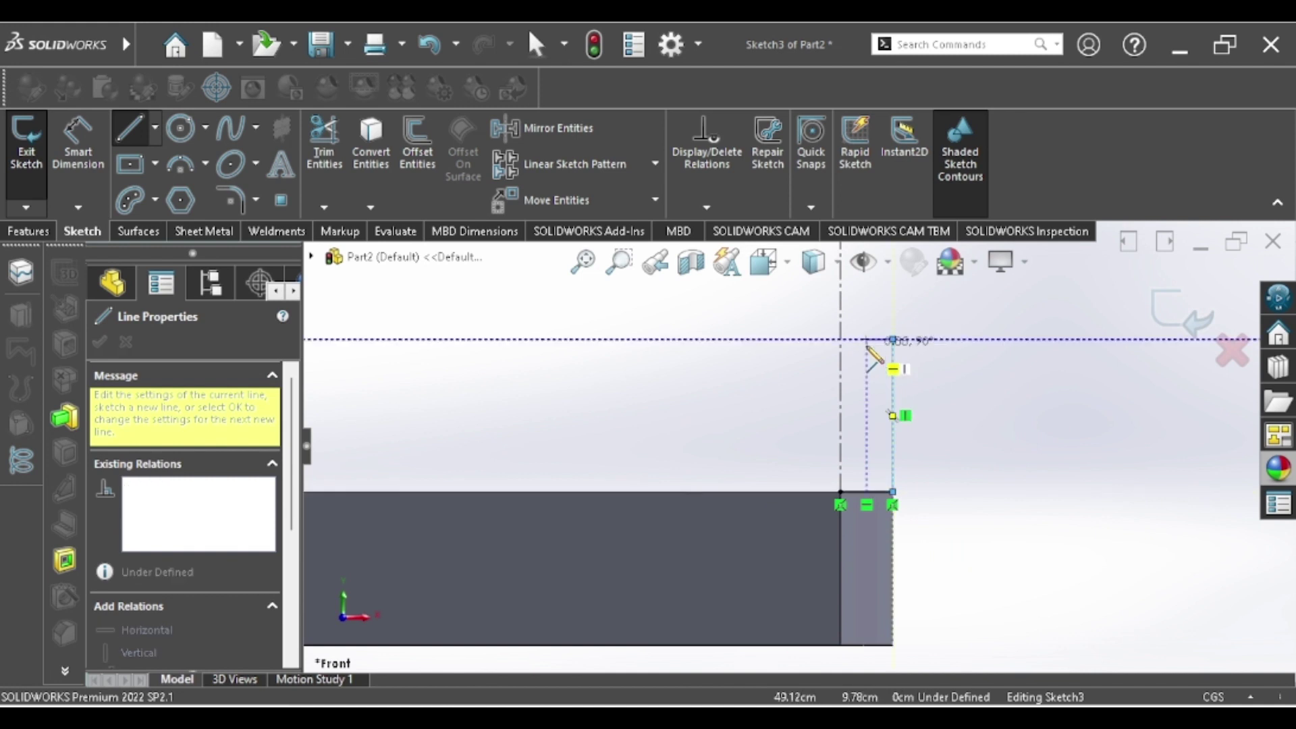
{"action": "left_click", "coordinate": [867, 340]}
{"action": "left_click", "coordinate": [867, 283]}
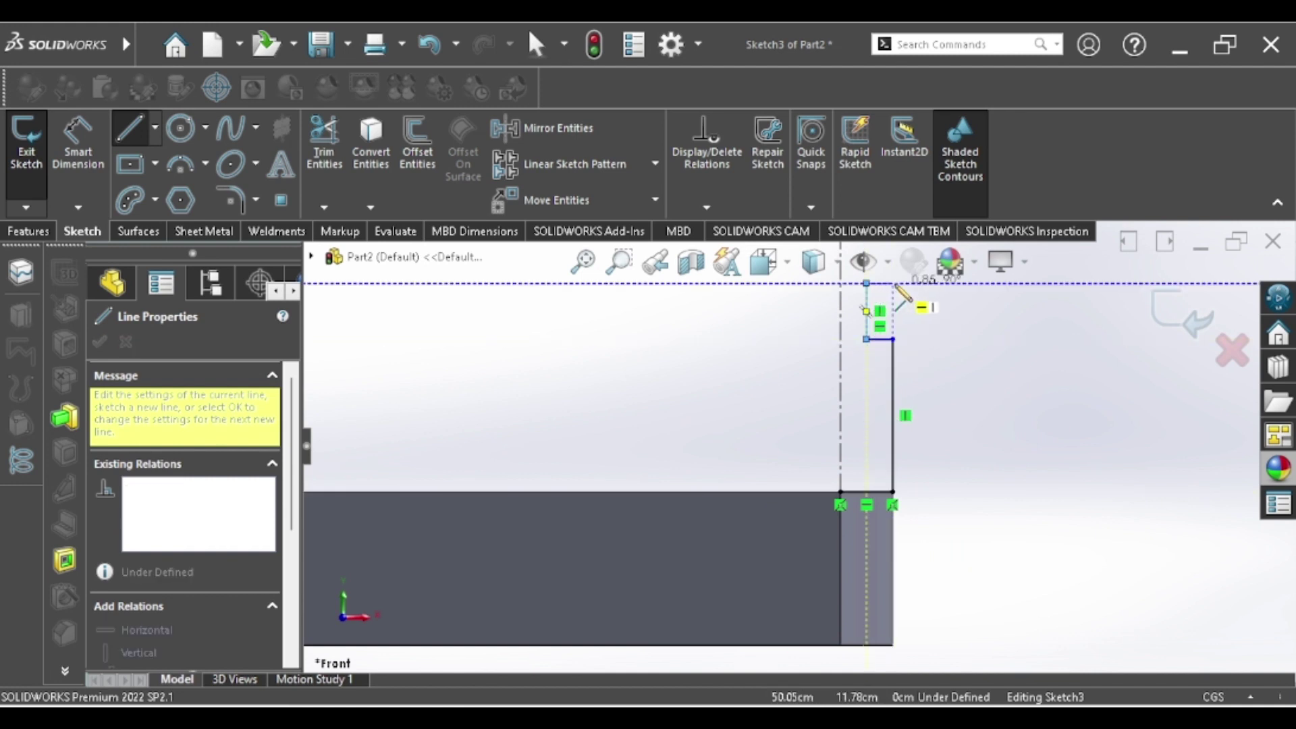
{"action": "scroll", "coordinate": [898, 291], "scroll_direction": "up", "scroll_amount": 3}
{"action": "left_click", "coordinate": [854, 351]}
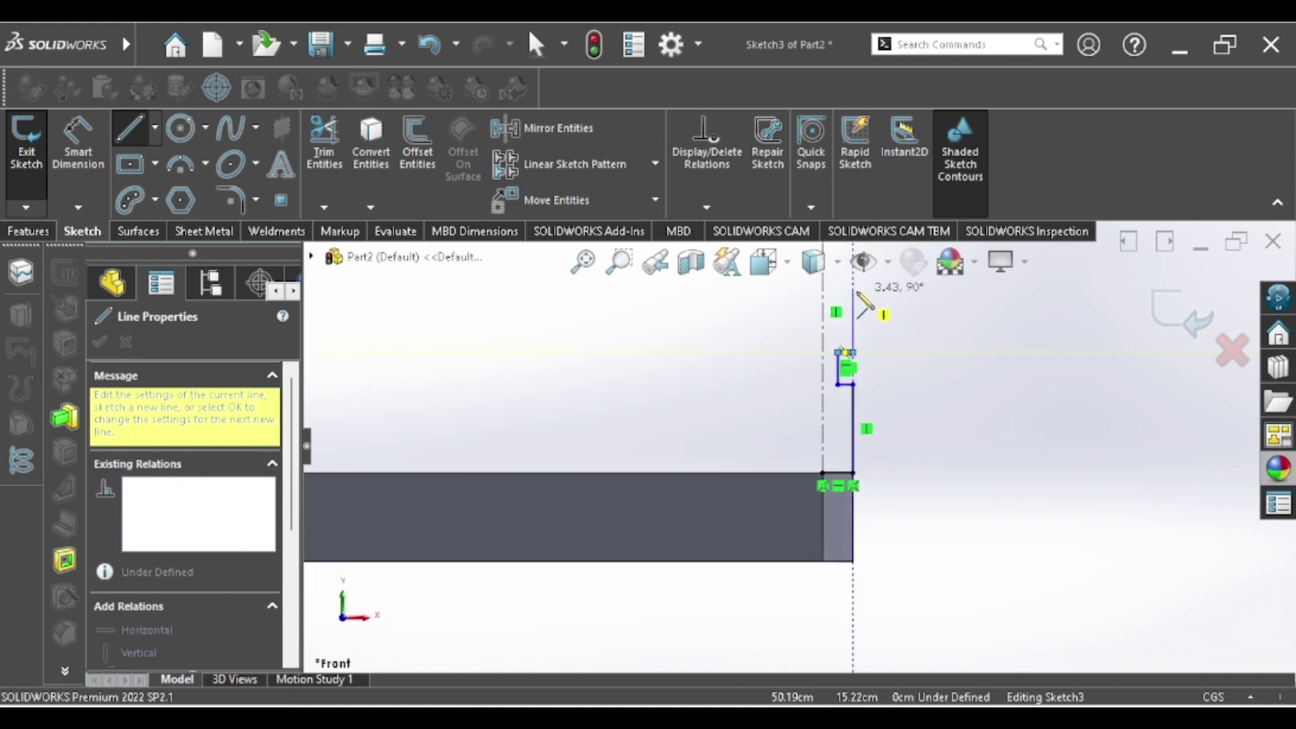
{"action": "left_click", "coordinate": [854, 291]}
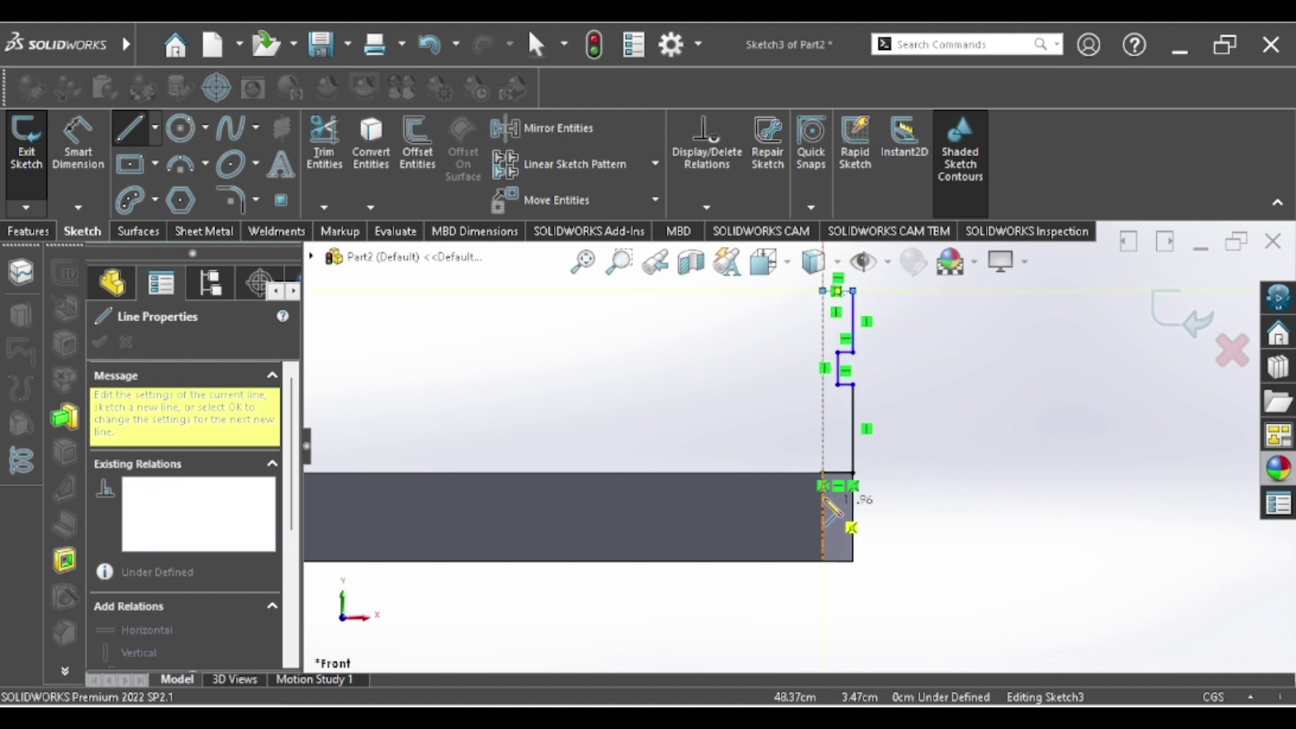
{"action": "left_click", "coordinate": [823, 475]}
{"action": "key", "text": "Escape"}
Step: Dimension the tall vertical line 8 and the lower right vertical line 3
{"action": "scroll", "coordinate": [868, 385], "scroll_direction": "up", "scroll_amount": 2}
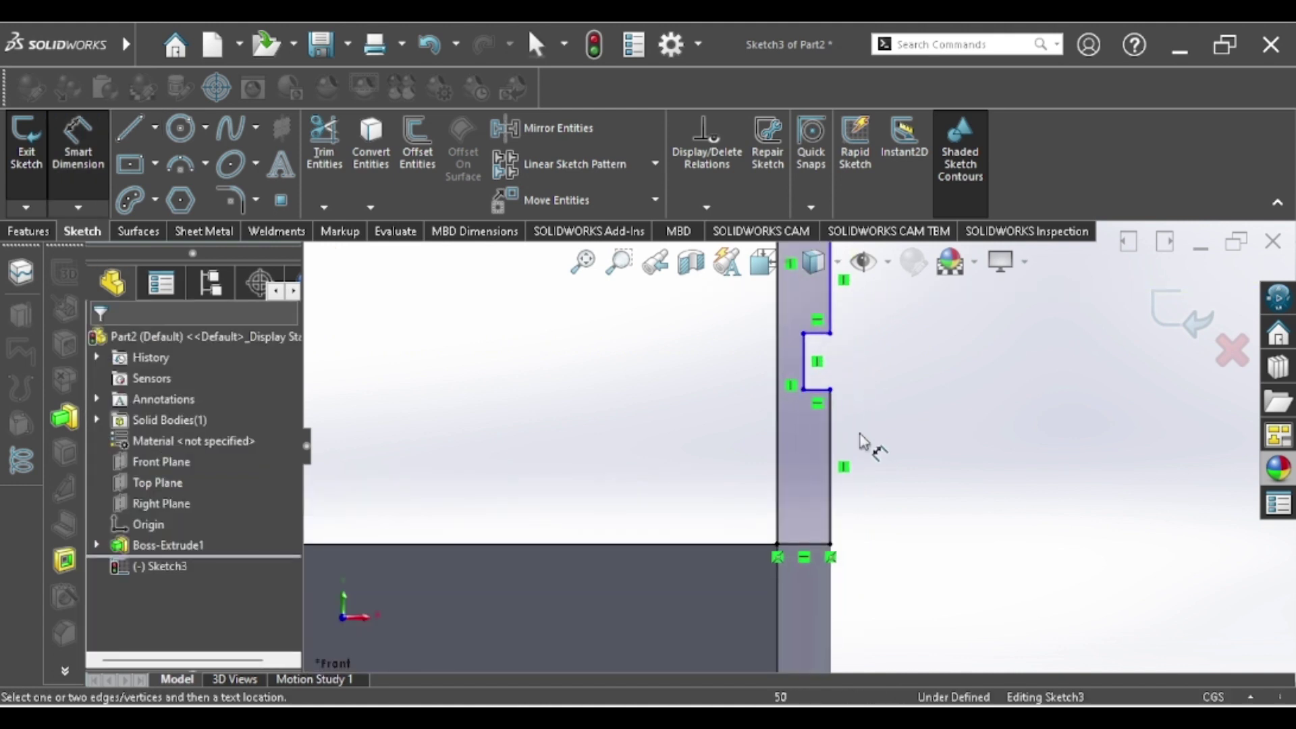
{"action": "left_click", "coordinate": [781, 425]}
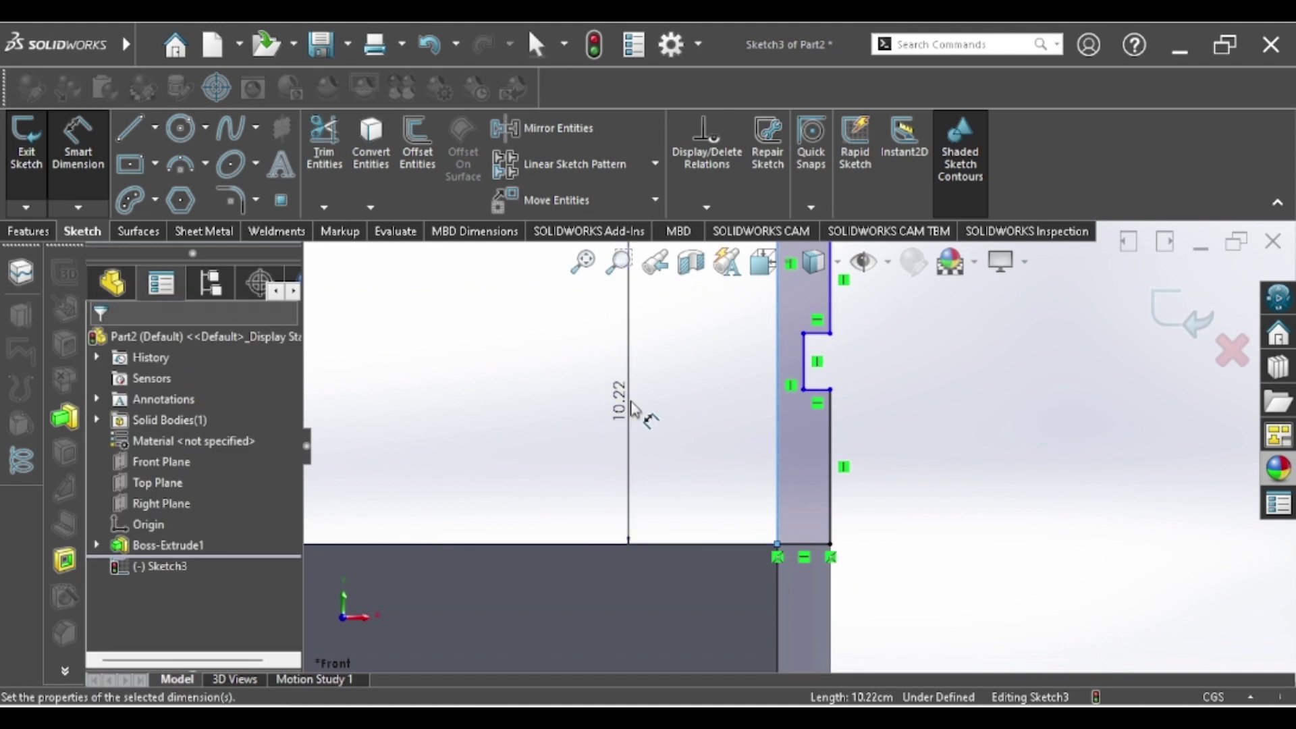
{"action": "left_click", "coordinate": [638, 415]}
{"action": "type", "text": "8"}
{"action": "key", "text": "Return"}
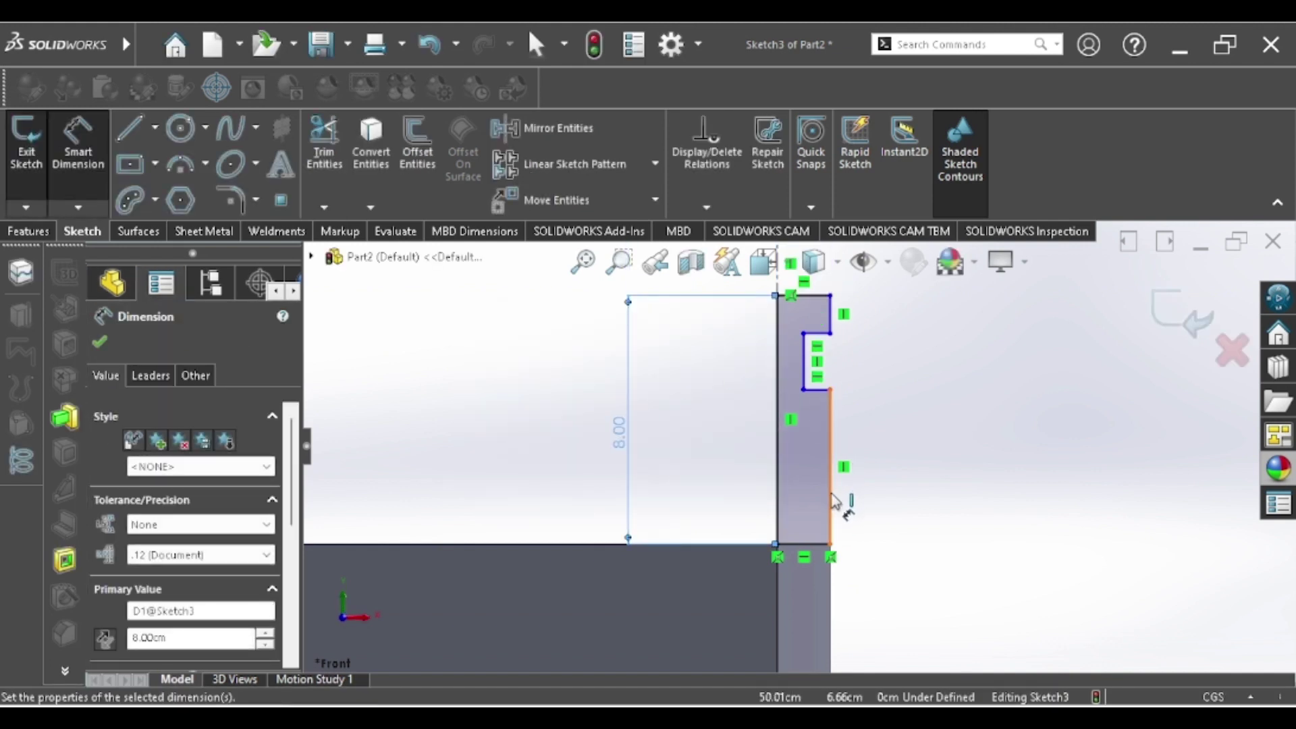
{"action": "left_click", "coordinate": [835, 500]}
{"action": "left_click", "coordinate": [921, 490]}
{"action": "type", "text": "3"}
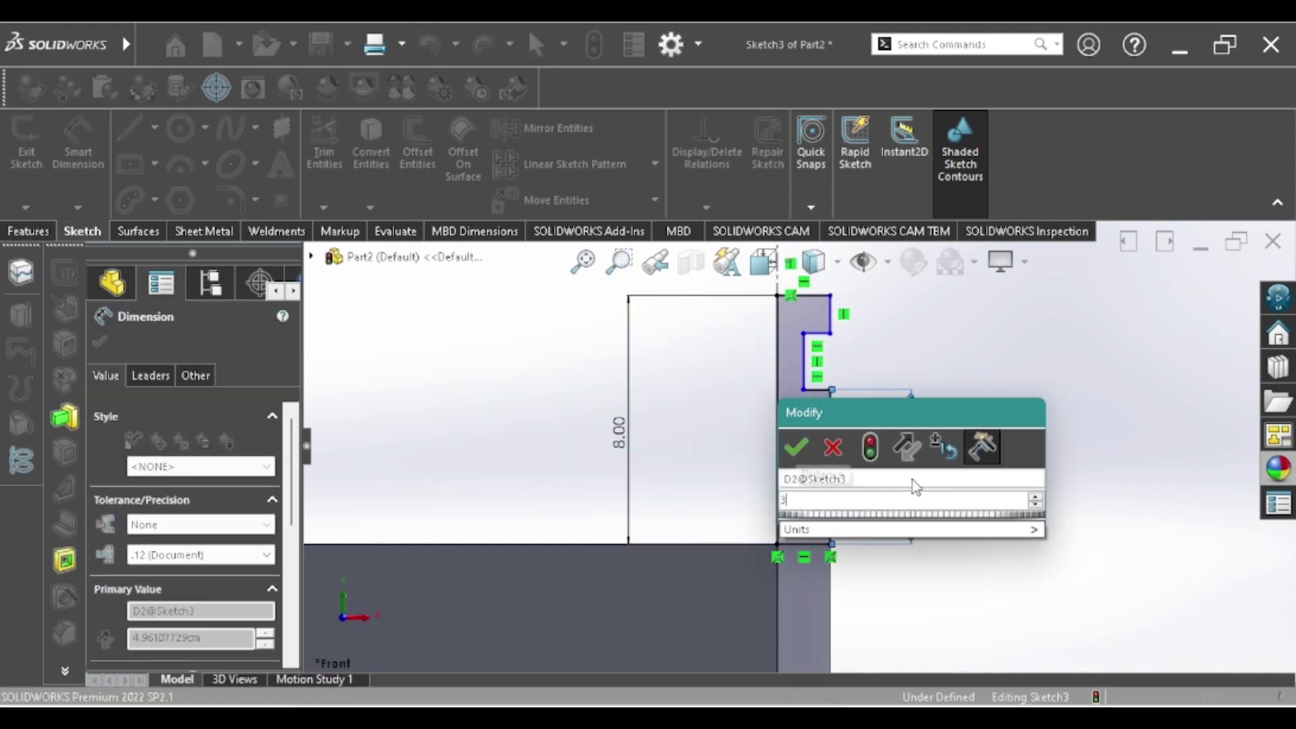
{"action": "key", "text": "Return"}
{"action": "key", "text": "Escape"}
Step: Make the lower and upper right vertical lines equal in length
{"action": "left_click", "coordinate": [834, 505]}
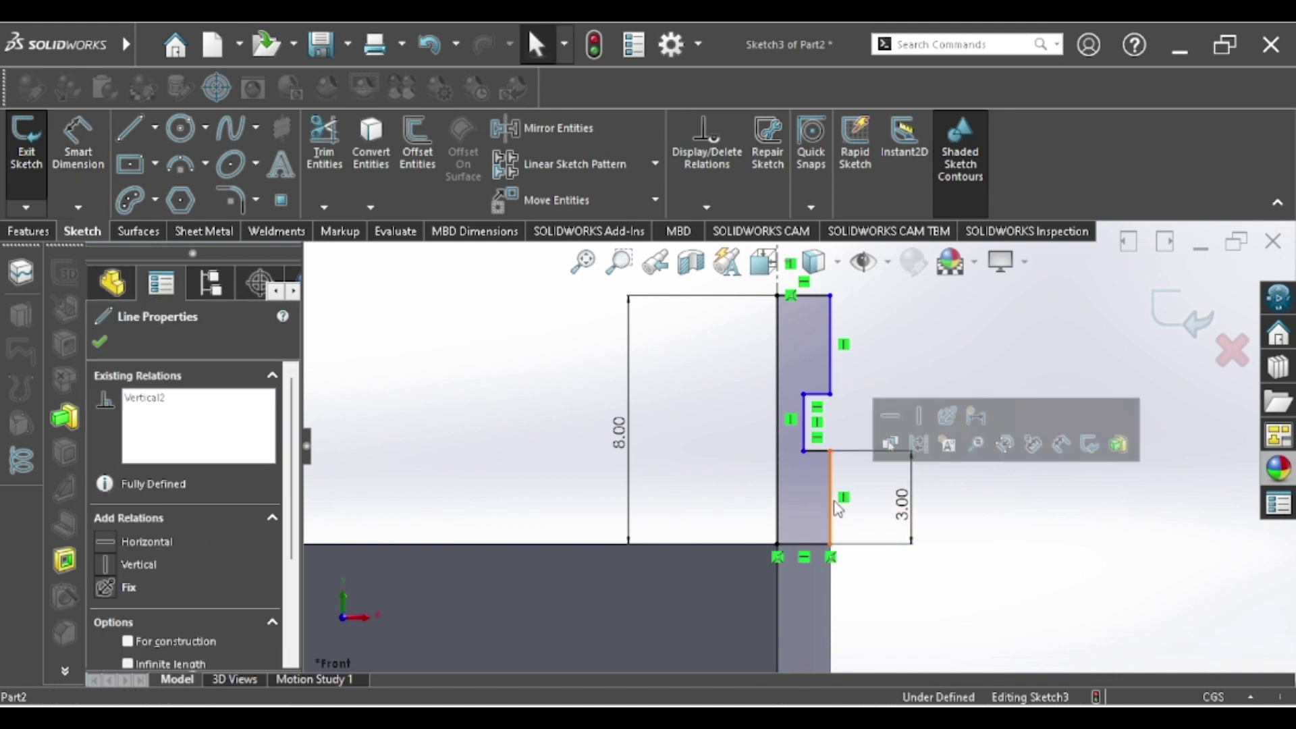
{"action": "left_click", "coordinate": [832, 365], "text": "ctrl"}
{"action": "left_click", "coordinate": [1026, 266]}
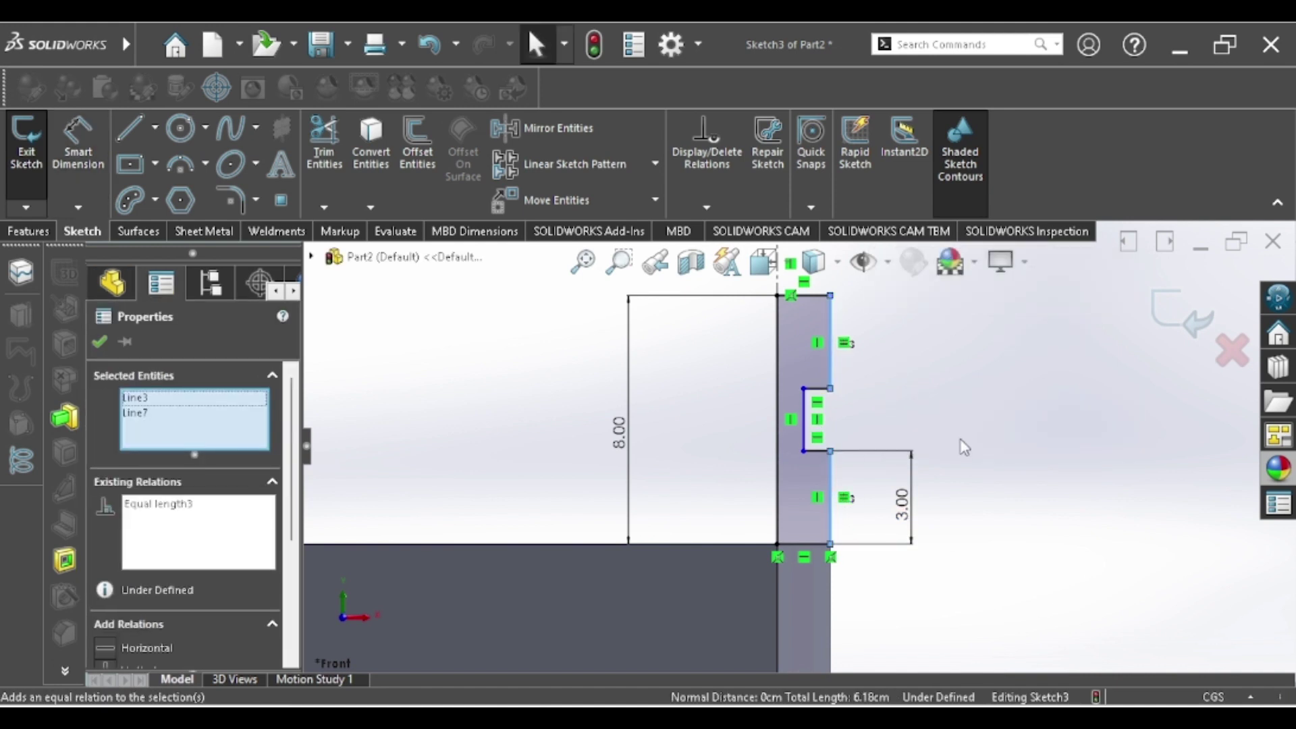
{"action": "left_click", "coordinate": [954, 437]}
{"action": "scroll", "coordinate": [871, 415], "scroll_direction": "up", "scroll_amount": 2}
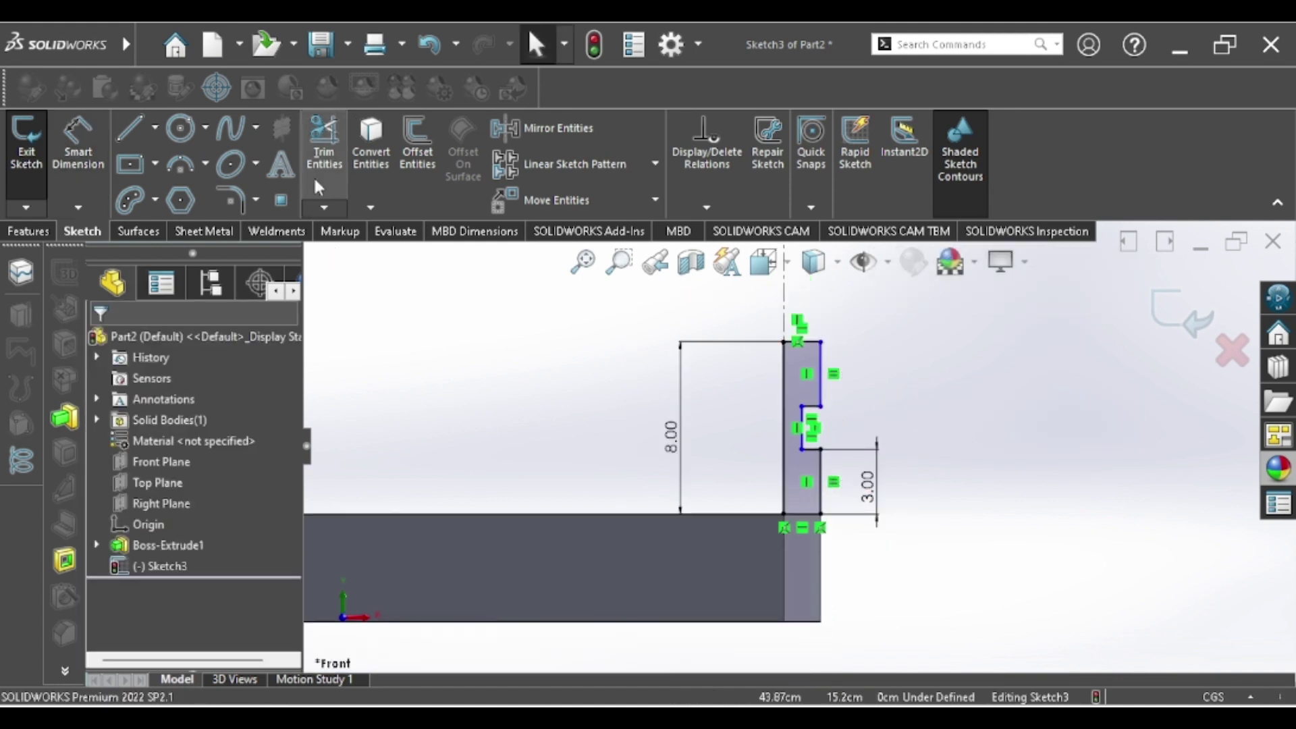
Step: Fillet the top-right and bottom-right profile corners at 1.00 cm, accepting both relation warnings
{"action": "left_click", "coordinate": [232, 201]}
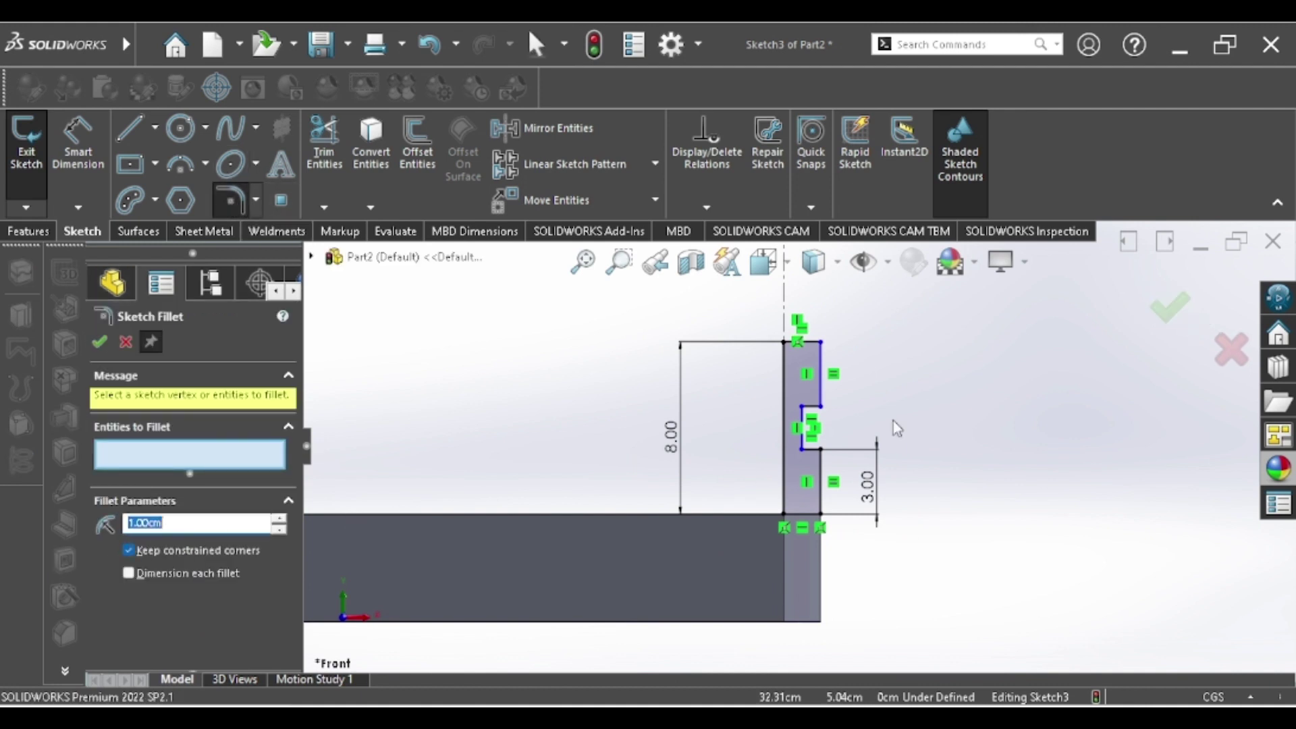
{"action": "left_click", "coordinate": [821, 342]}
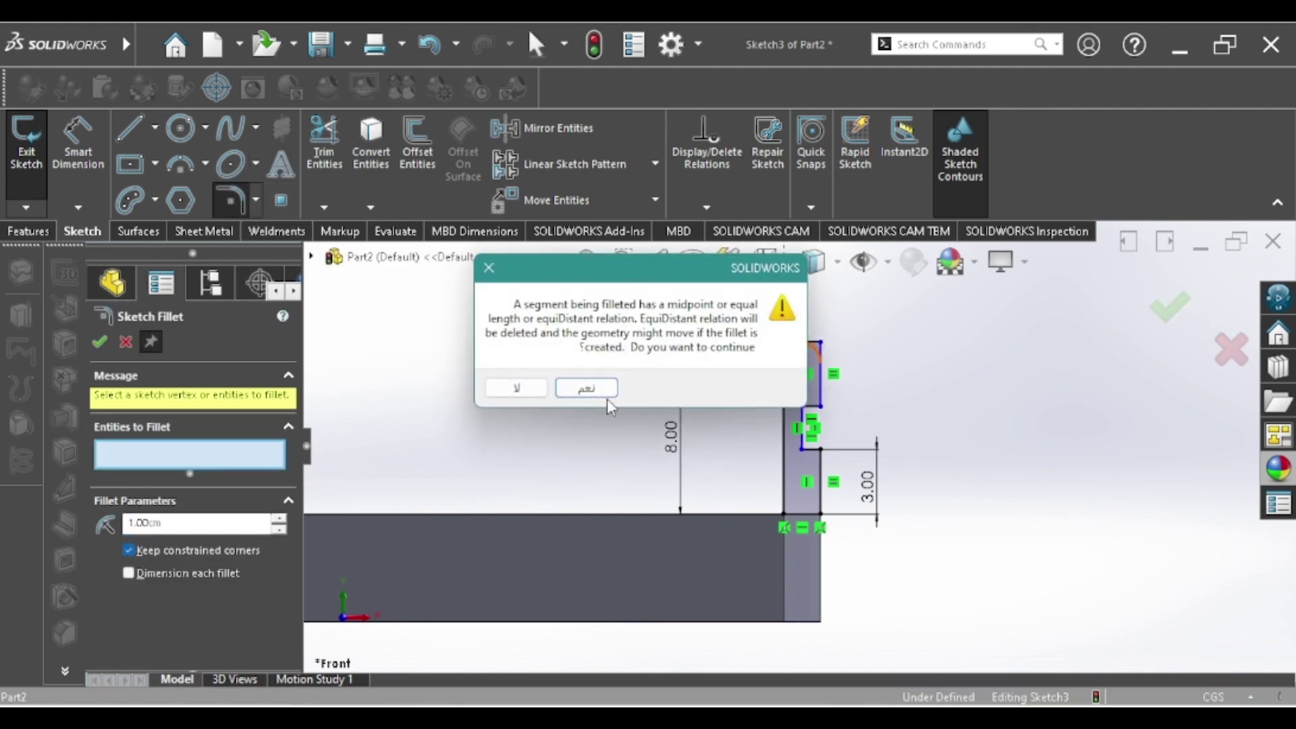
{"action": "left_click", "coordinate": [608, 395]}
{"action": "left_click", "coordinate": [820, 514]}
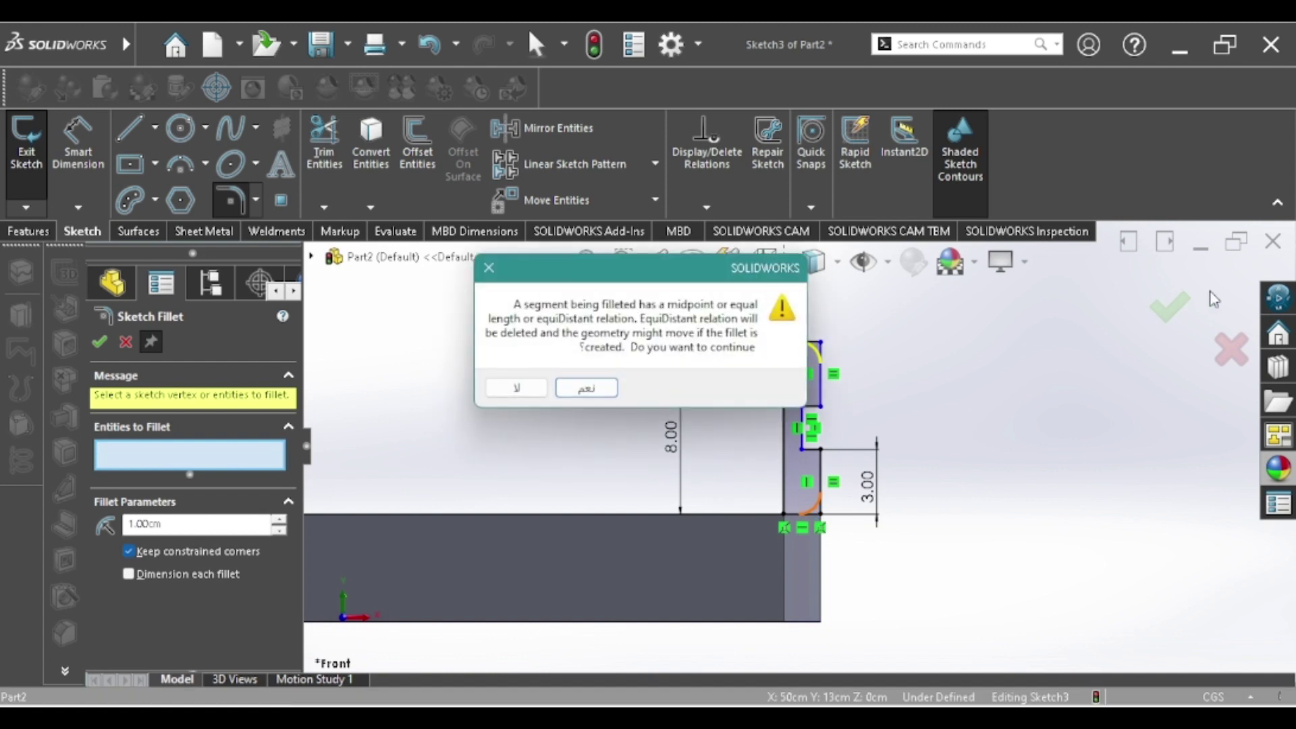
{"action": "left_click", "coordinate": [587, 389]}
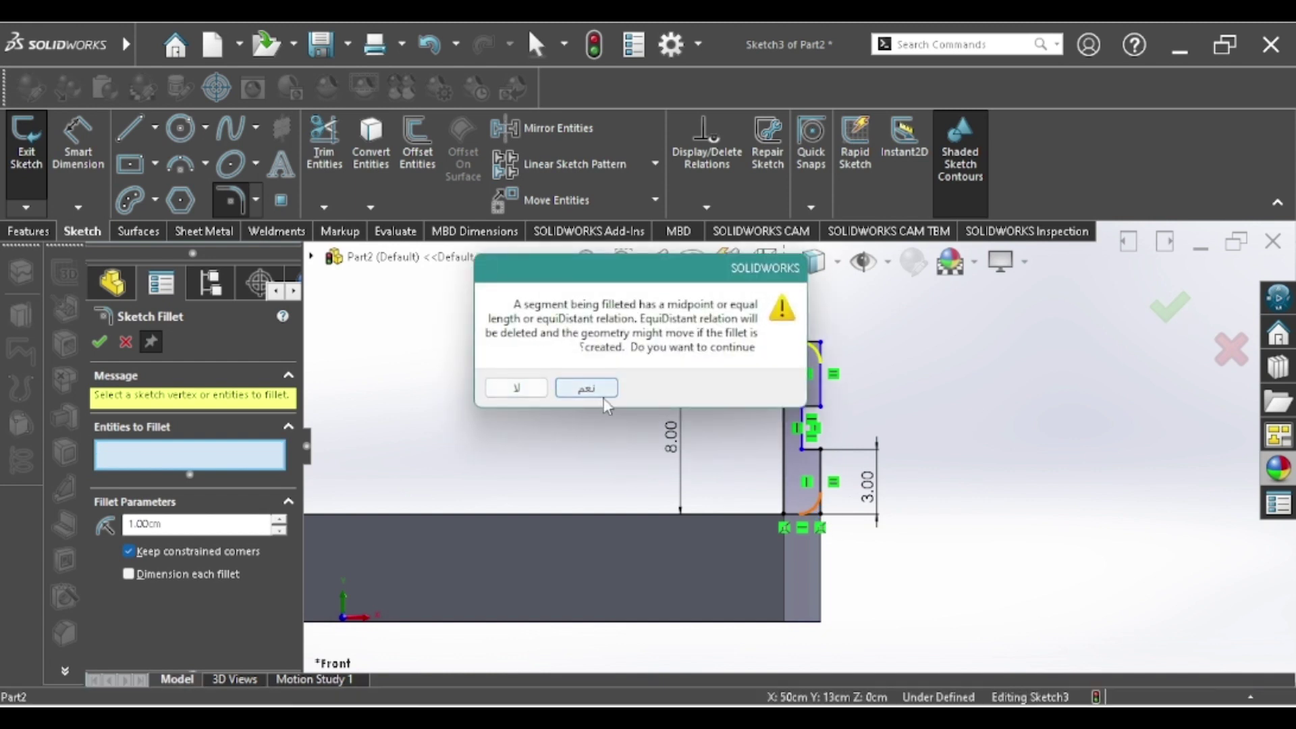
{"action": "left_click", "coordinate": [99, 341]}
Step: Revolve the filleted profile 360° about the centreline into Revolve1, then select its Sketch3
{"action": "left_click", "coordinate": [12, 230]}
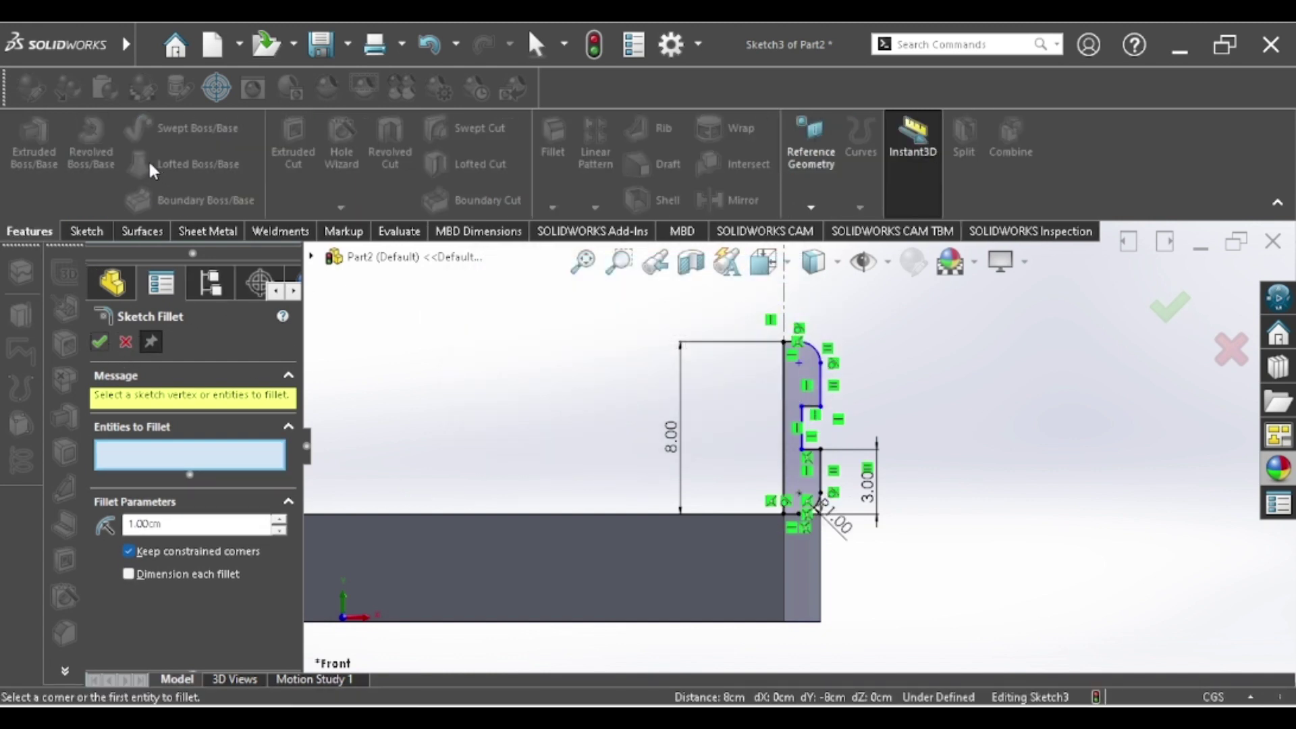
{"action": "left_click", "coordinate": [99, 342]}
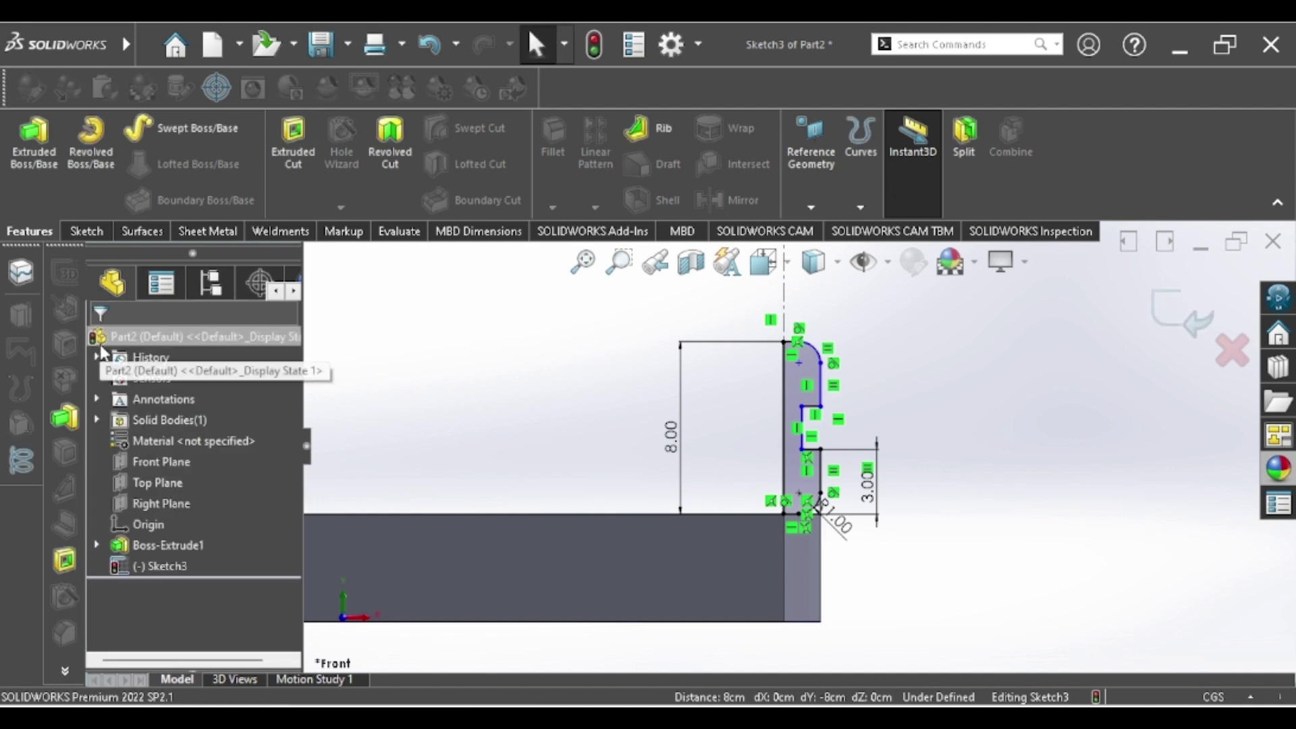
{"action": "left_click", "coordinate": [94, 152]}
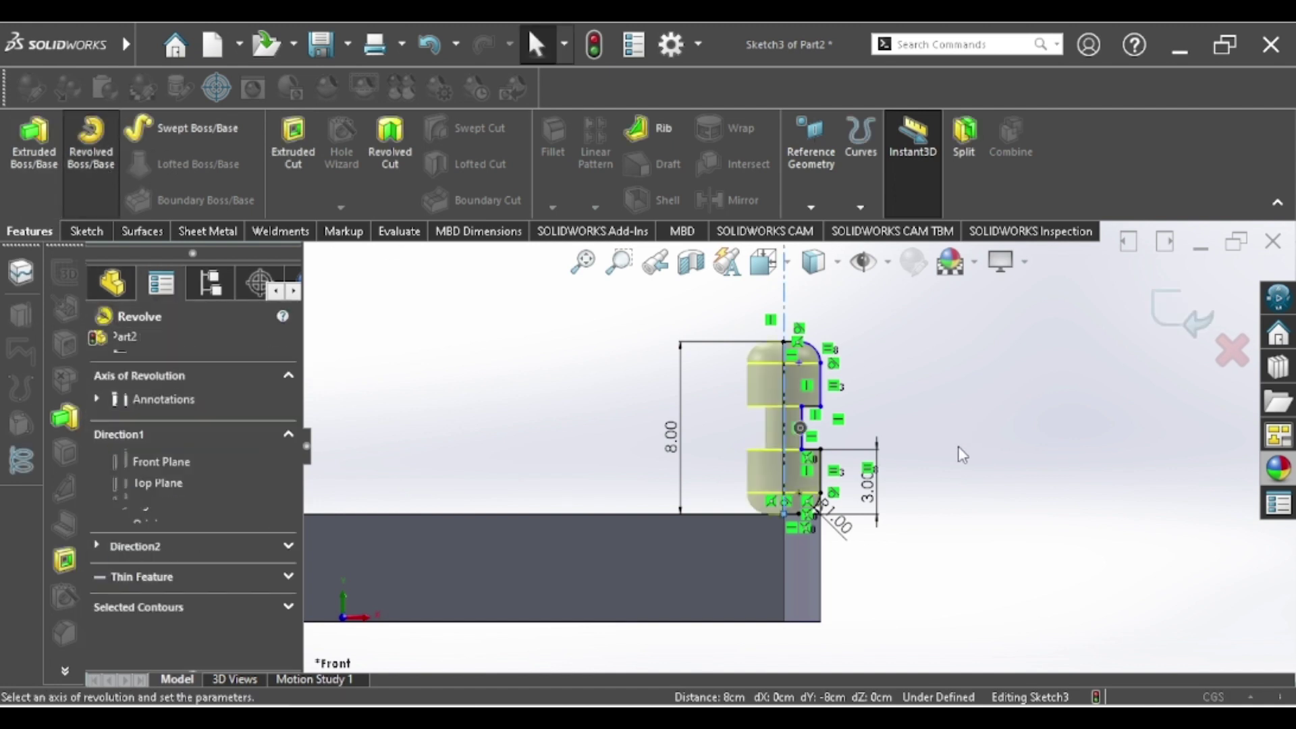
{"action": "left_click", "coordinate": [1178, 322]}
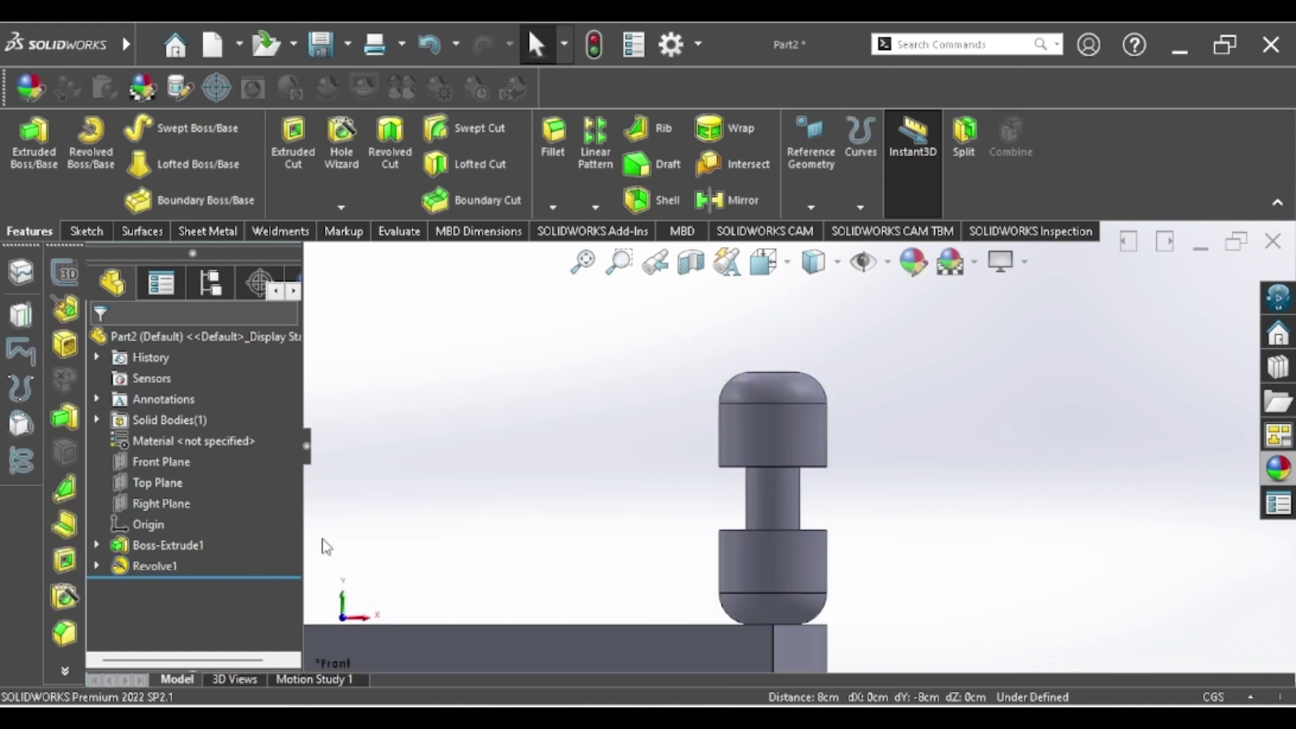
{"action": "left_click", "coordinate": [97, 566]}
{"action": "left_click", "coordinate": [147, 585]}
Step: Edit Sketch3 to dimension the centreline 60 cm tall, then exit to rebuild the revolve
{"action": "left_click", "coordinate": [165, 547]}
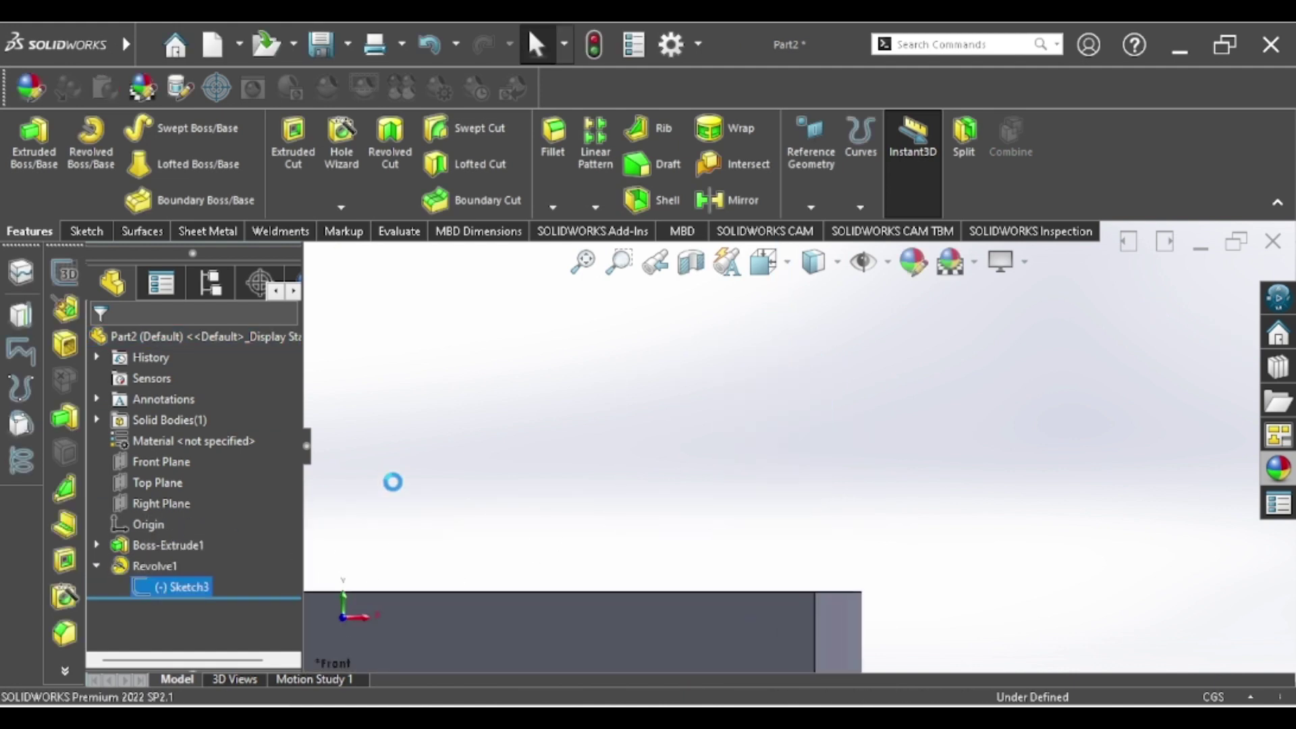
{"action": "scroll", "coordinate": [648, 567], "scroll_direction": "down", "scroll_amount": 3}
{"action": "scroll", "coordinate": [626, 571], "scroll_direction": "down", "scroll_amount": 3}
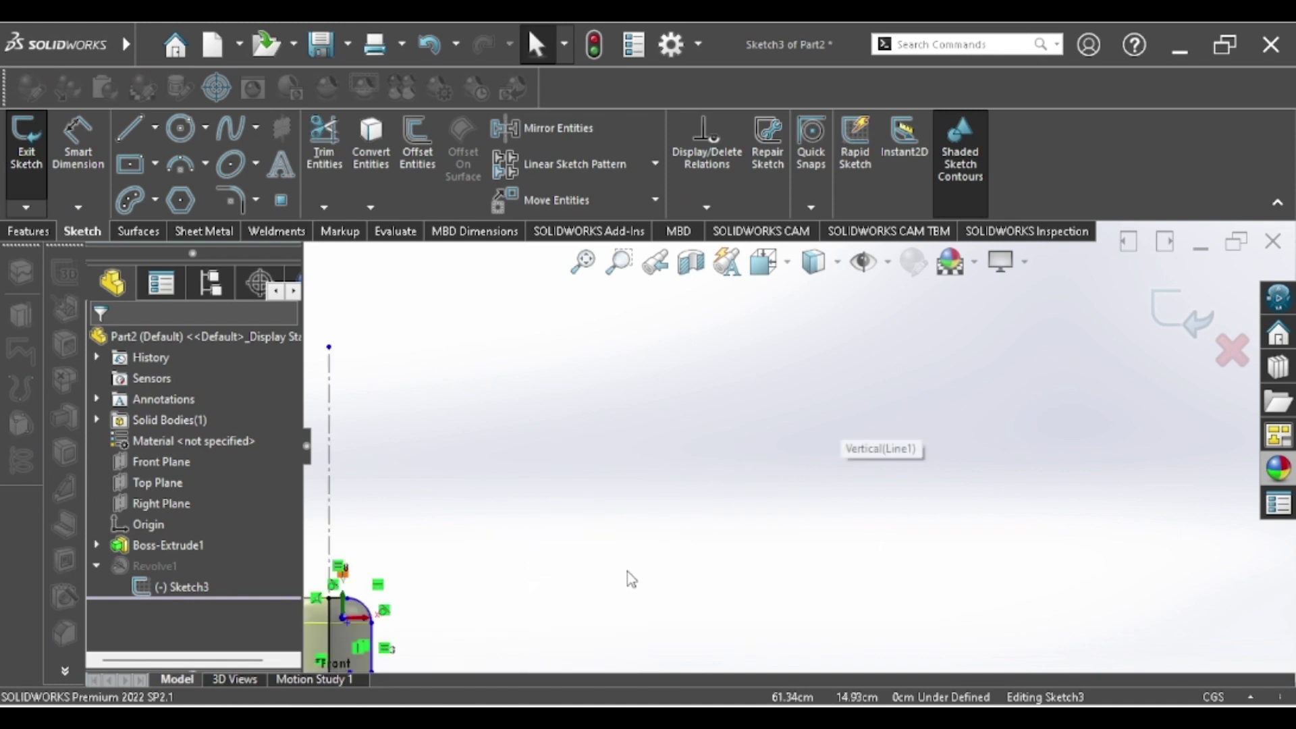
{"action": "scroll", "coordinate": [686, 554], "scroll_direction": "down", "scroll_amount": 2}
{"action": "middle_click_drag", "start_coordinate": [392, 658], "coordinate": [709, 465], "text": "ctrl"}
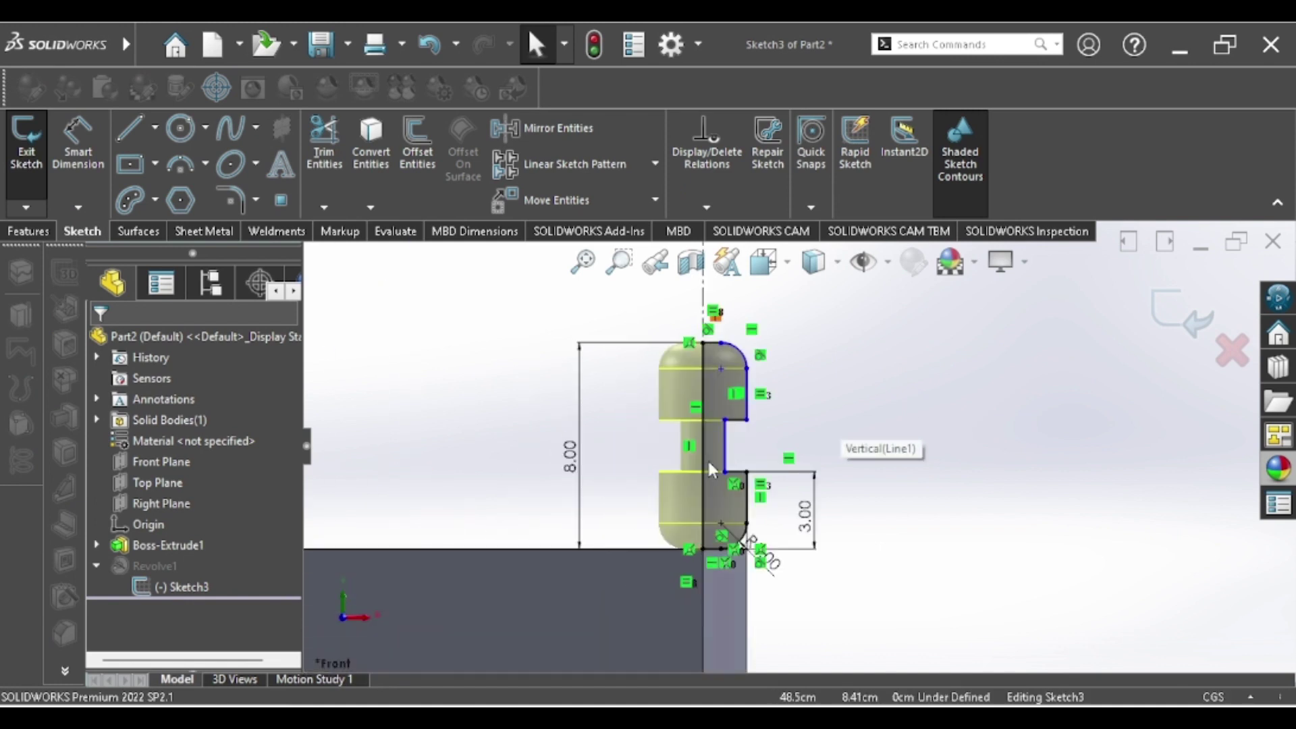
{"action": "key", "text": "d"}
{"action": "scroll", "coordinate": [776, 418], "scroll_direction": "up", "scroll_amount": 3}
{"action": "scroll", "coordinate": [766, 368], "scroll_direction": "up", "scroll_amount": 1}
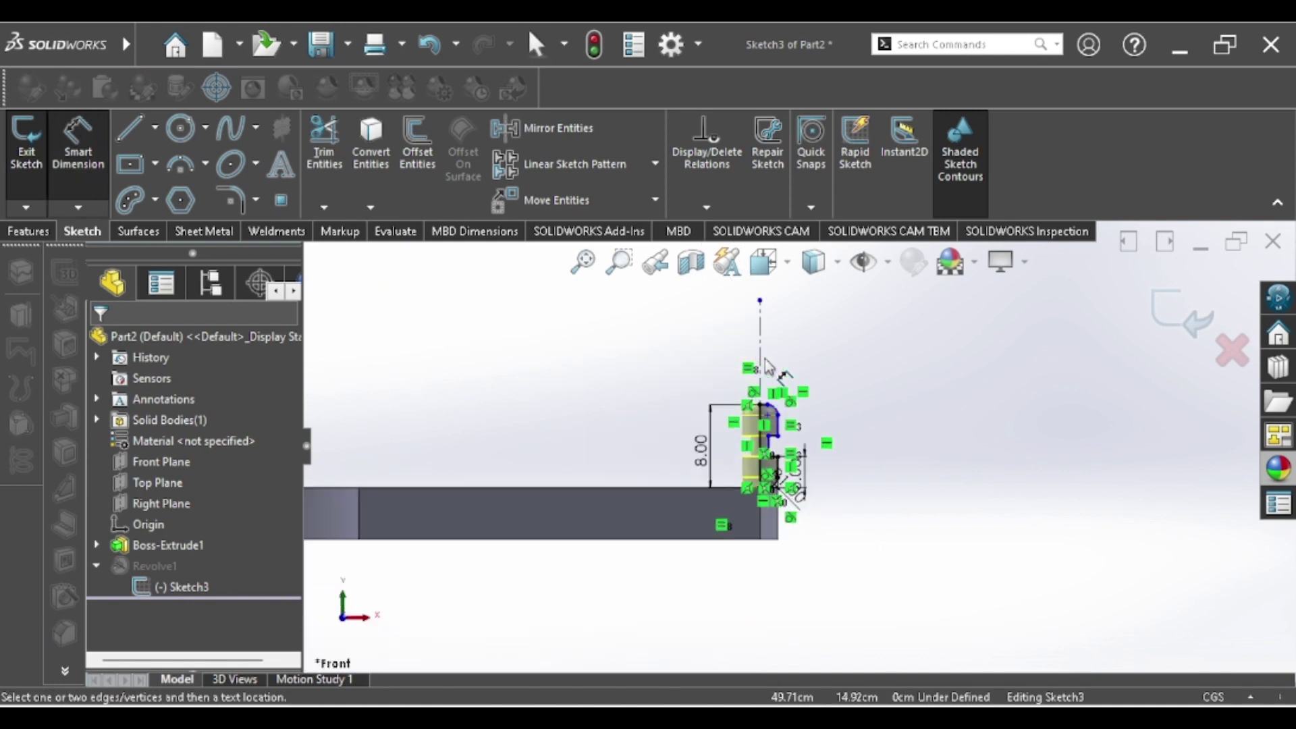
{"action": "left_click", "coordinate": [760, 337]}
{"action": "left_click", "coordinate": [711, 445]}
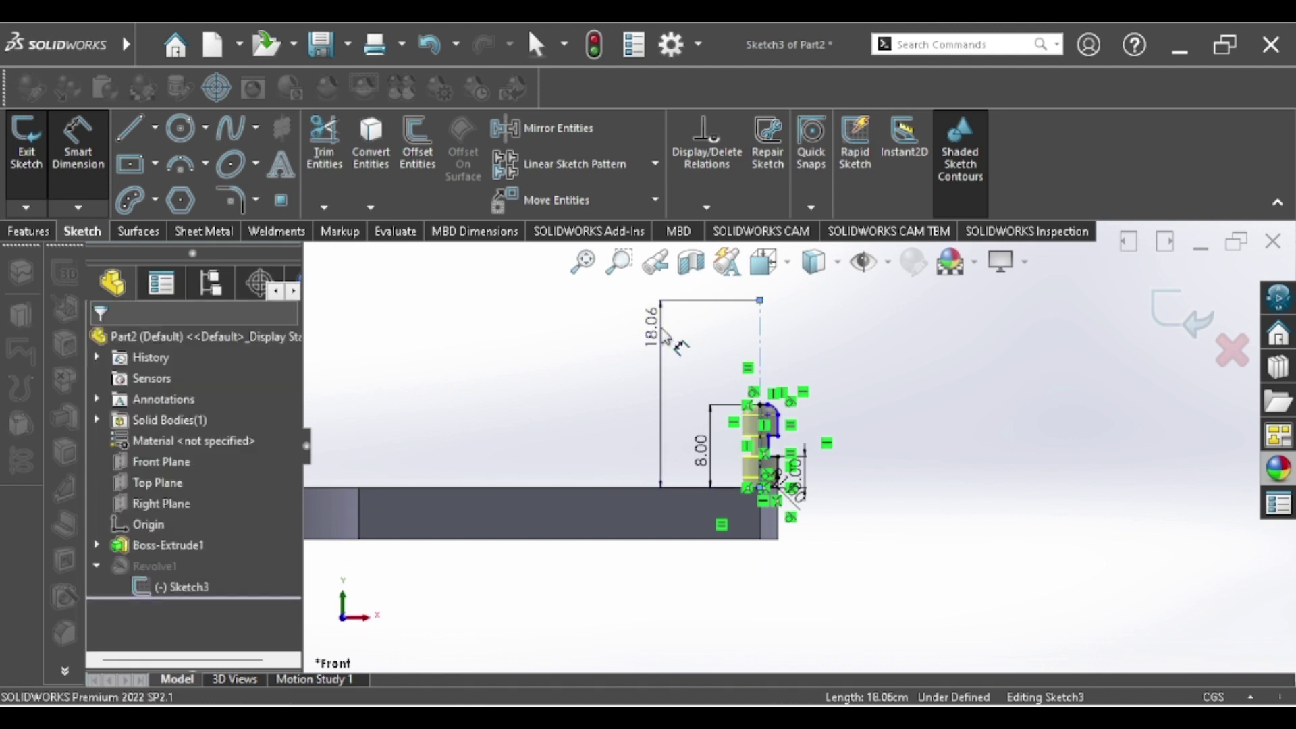
{"action": "left_click", "coordinate": [664, 328]}
{"action": "type", "text": "60"}
{"action": "key", "text": "Return"}
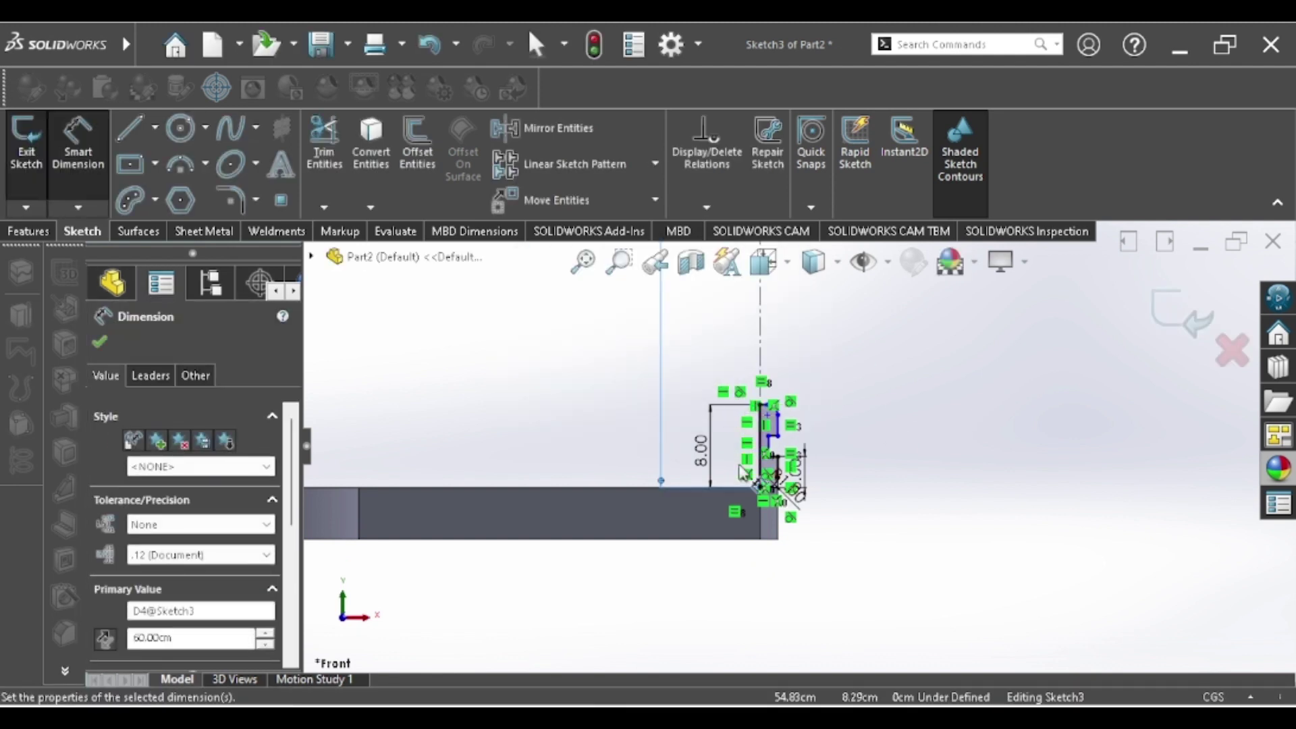
{"action": "scroll", "coordinate": [771, 409], "scroll_direction": "up", "scroll_amount": 1}
{"action": "scroll", "coordinate": [772, 408], "scroll_direction": "up", "scroll_amount": 1}
{"action": "scroll", "coordinate": [776, 418], "scroll_direction": "up", "scroll_amount": 1}
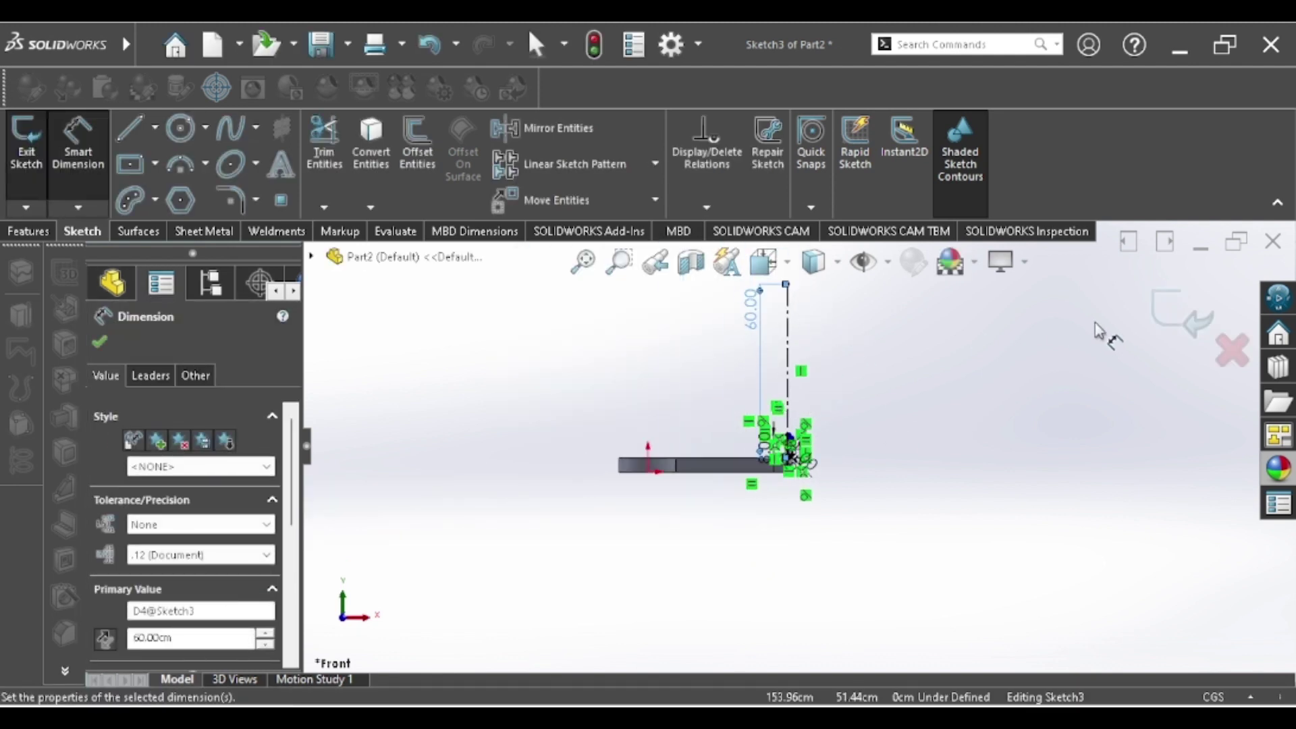
{"action": "key", "text": "Escape"}
{"action": "left_click", "coordinate": [1181, 314]}
Step: Orbit the model and start a Linear Pattern of the baluster
{"action": "middle_click_drag", "start_coordinate": [755, 473], "coordinate": [814, 496]}
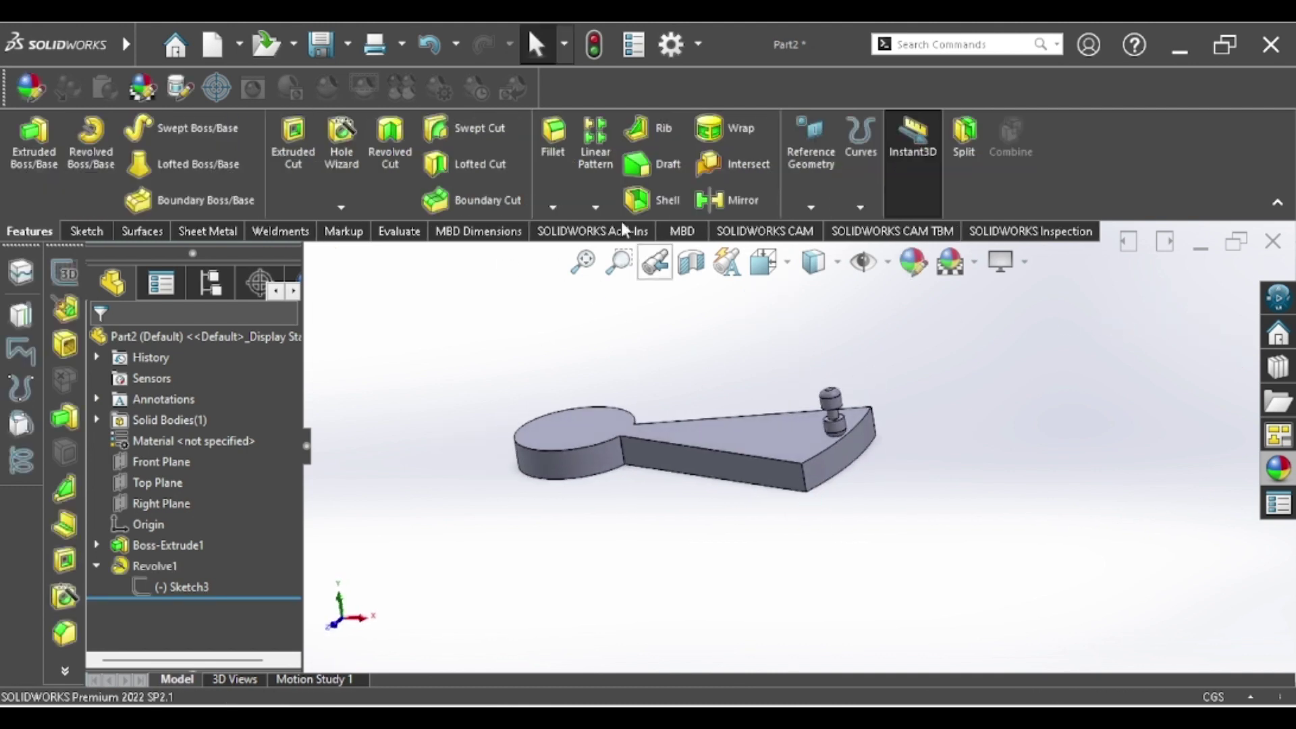
{"action": "left_click", "coordinate": [595, 207]}
{"action": "left_click", "coordinate": [608, 229]}
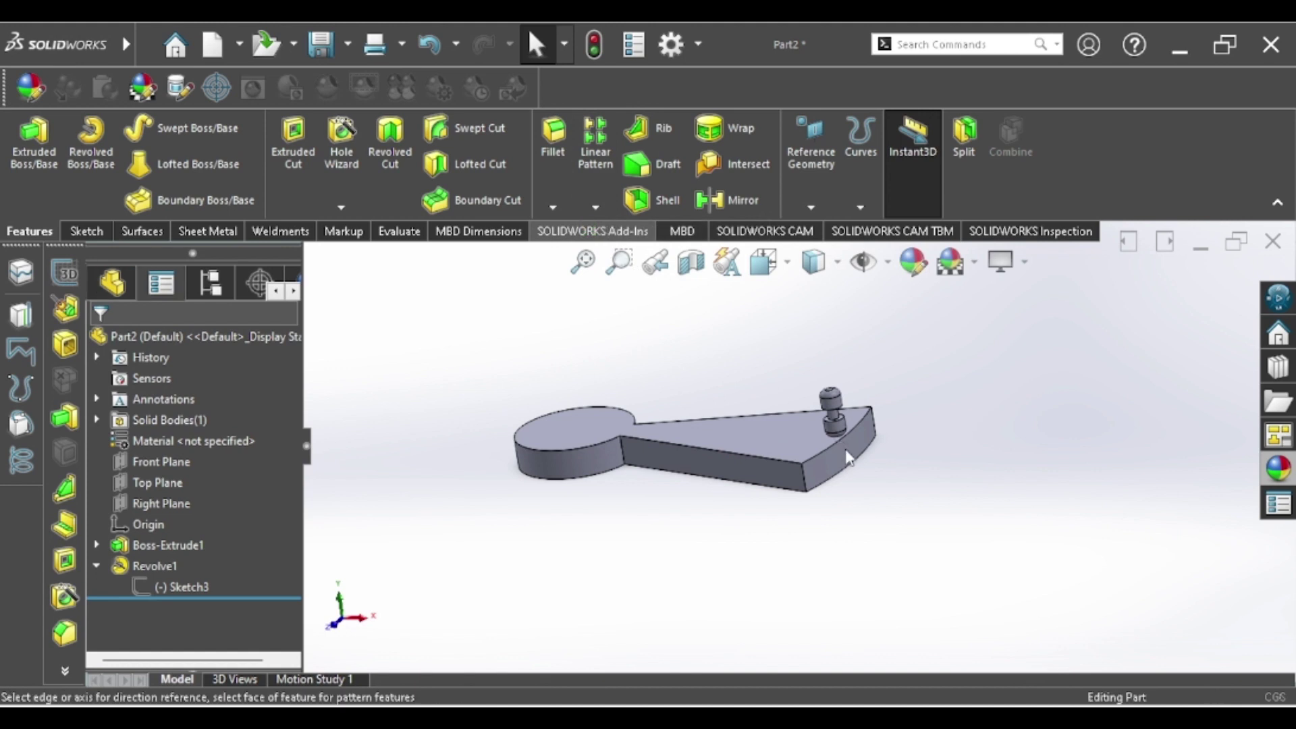
{"action": "middle_click_drag", "start_coordinate": [804, 485], "coordinate": [824, 456]}
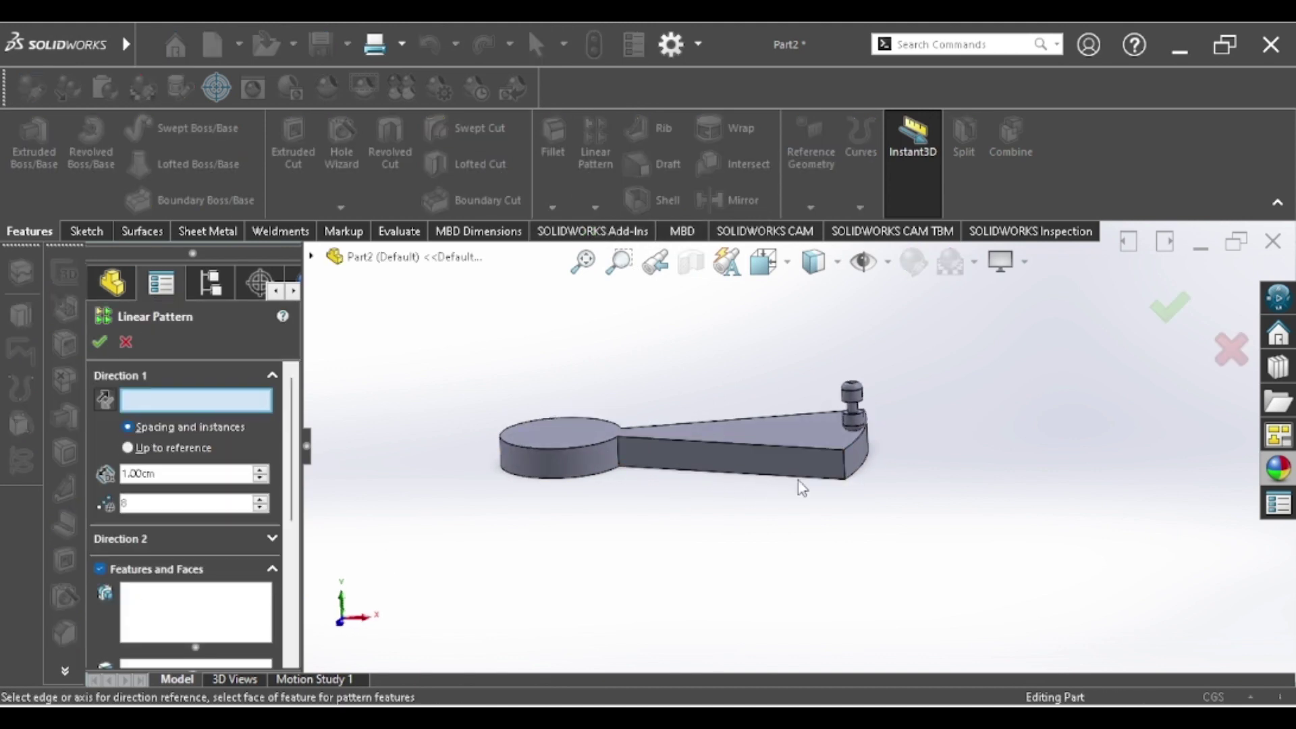
Step: Set up a linear pattern along the step's vertical edge, with Revolve1 as the feature
{"action": "left_click", "coordinate": [844, 466]}
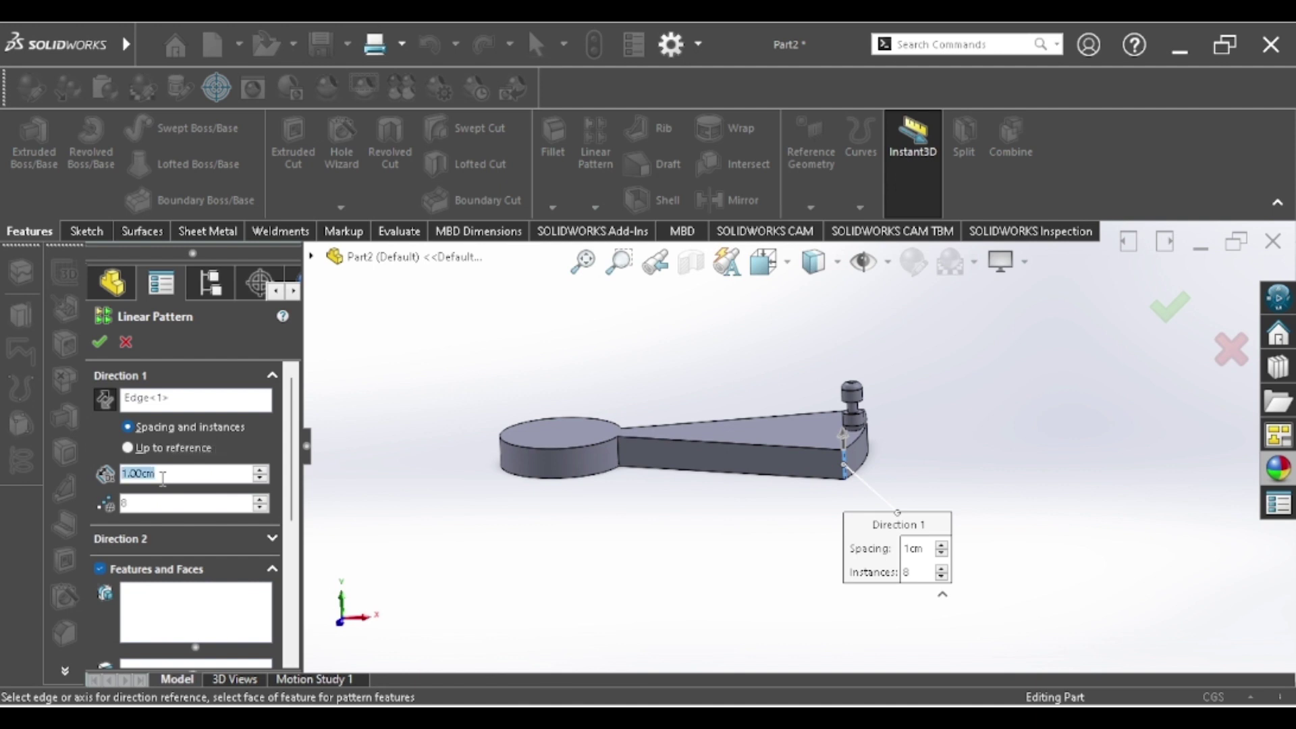
{"action": "left_click", "coordinate": [271, 571]}
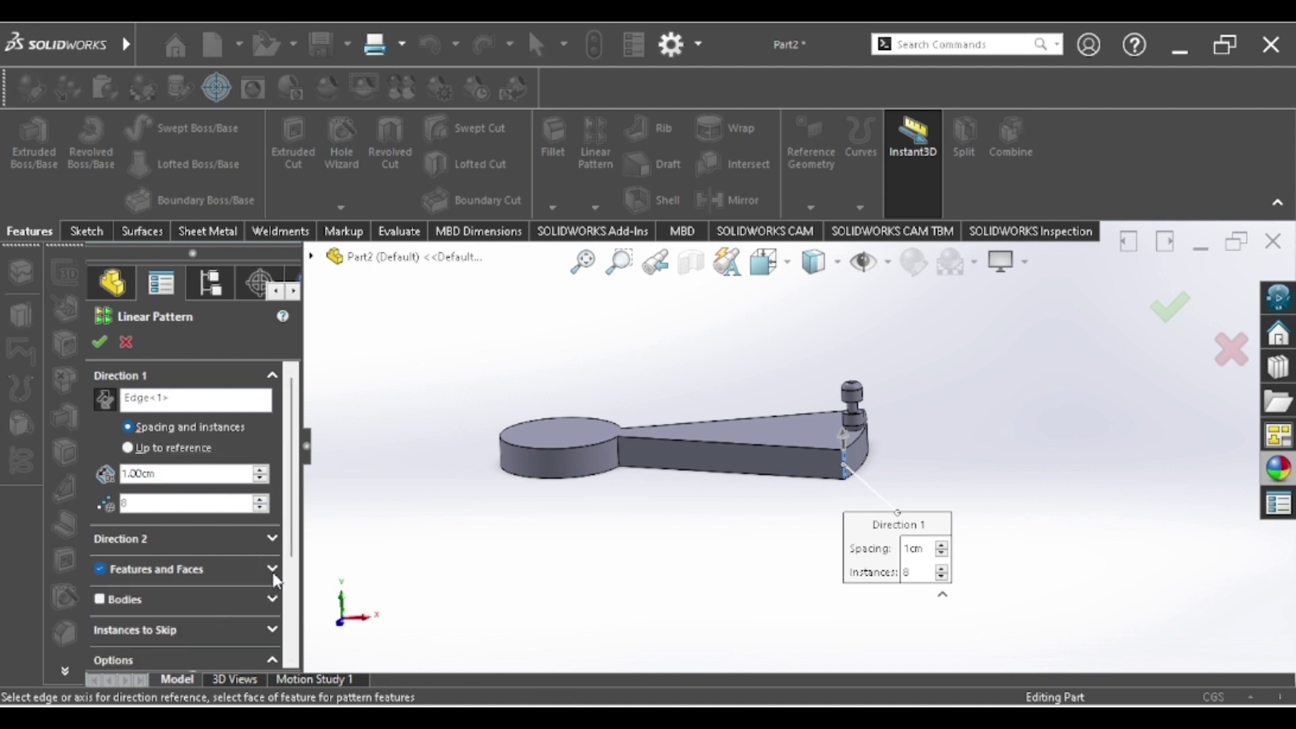
{"action": "left_click", "coordinate": [100, 600]}
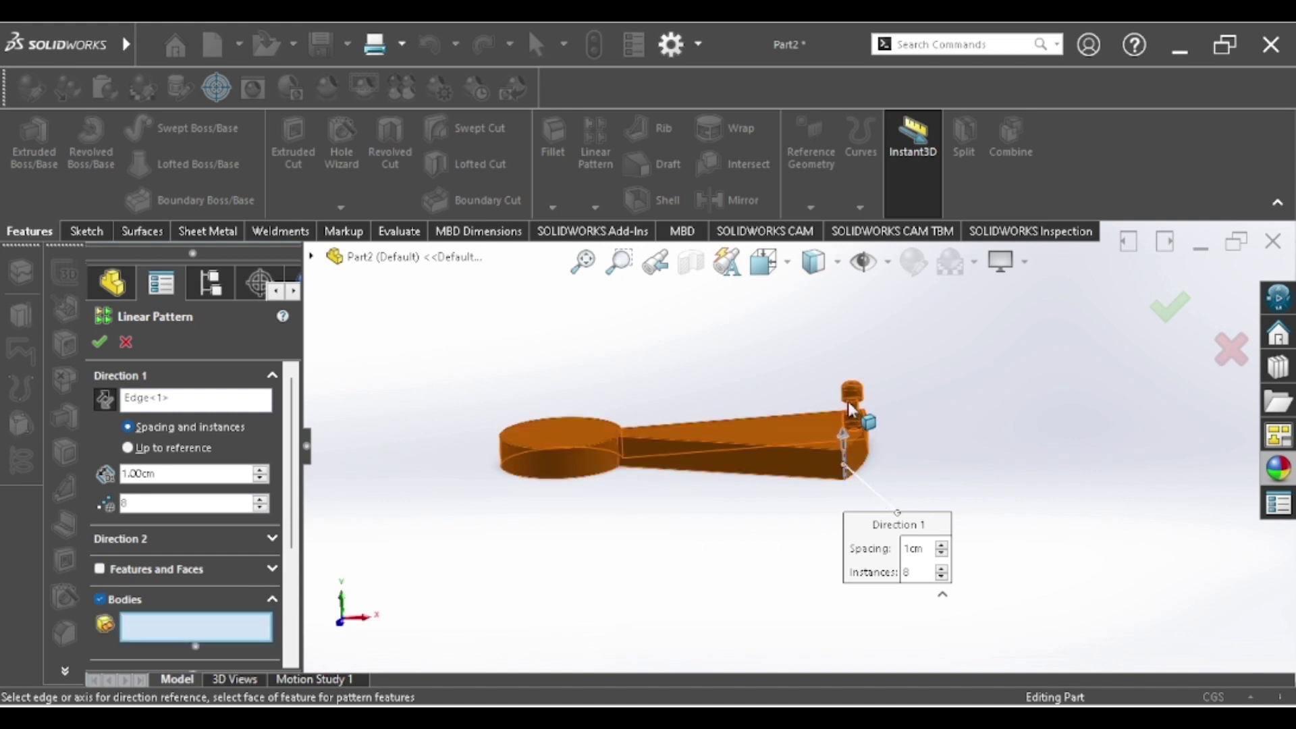
{"action": "left_click", "coordinate": [311, 257]}
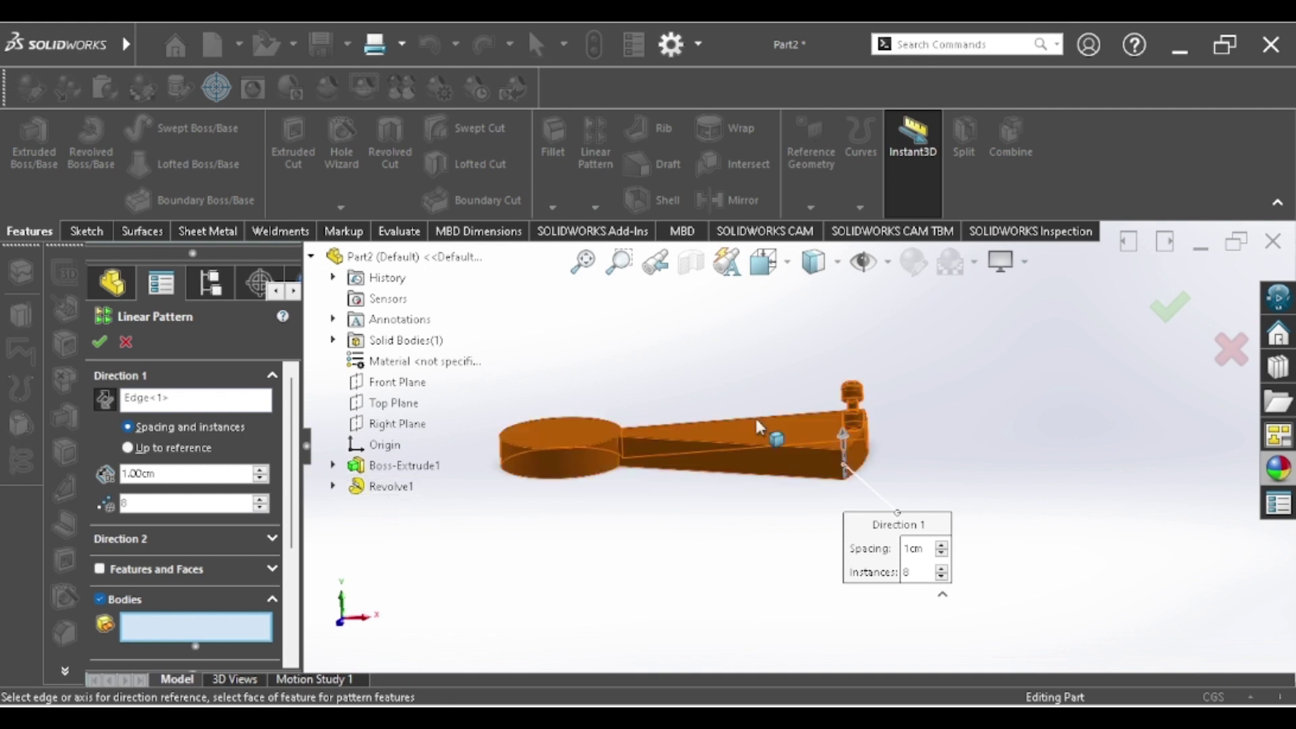
{"action": "left_click", "coordinate": [382, 490]}
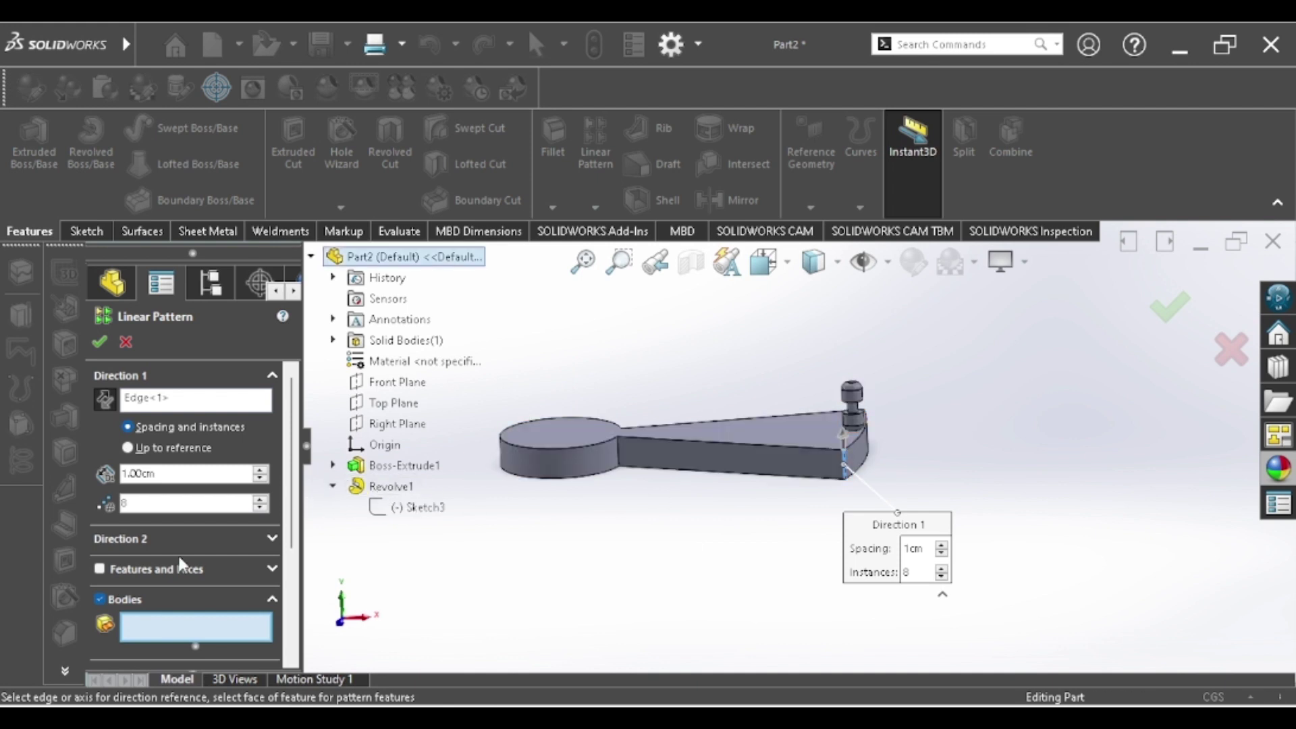
{"action": "left_click", "coordinate": [134, 572]}
{"action": "left_click", "coordinate": [370, 484]}
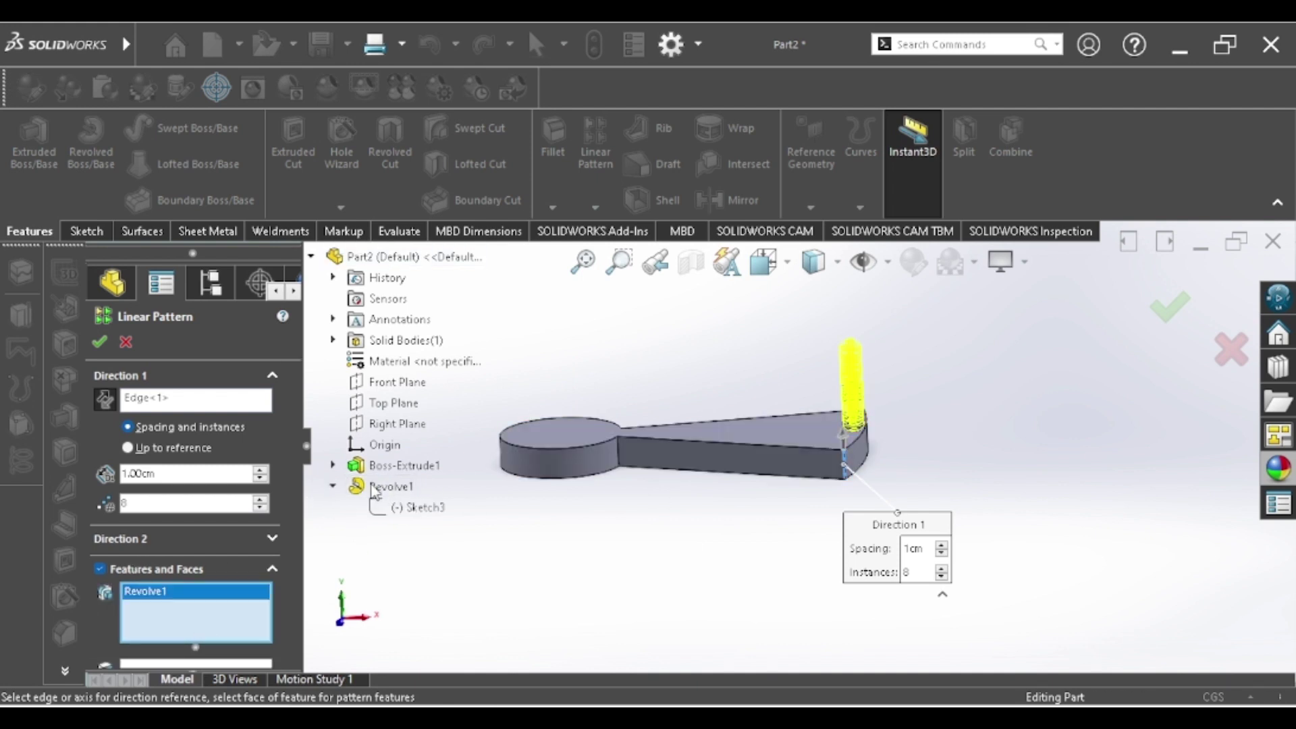
Step: Set the pattern to 8 instances at 8 cm spacing and confirm LPattern1
{"action": "scroll", "coordinate": [918, 471], "scroll_direction": "up", "scroll_amount": 3}
{"action": "scroll", "coordinate": [904, 469], "scroll_direction": "up", "scroll_amount": 2}
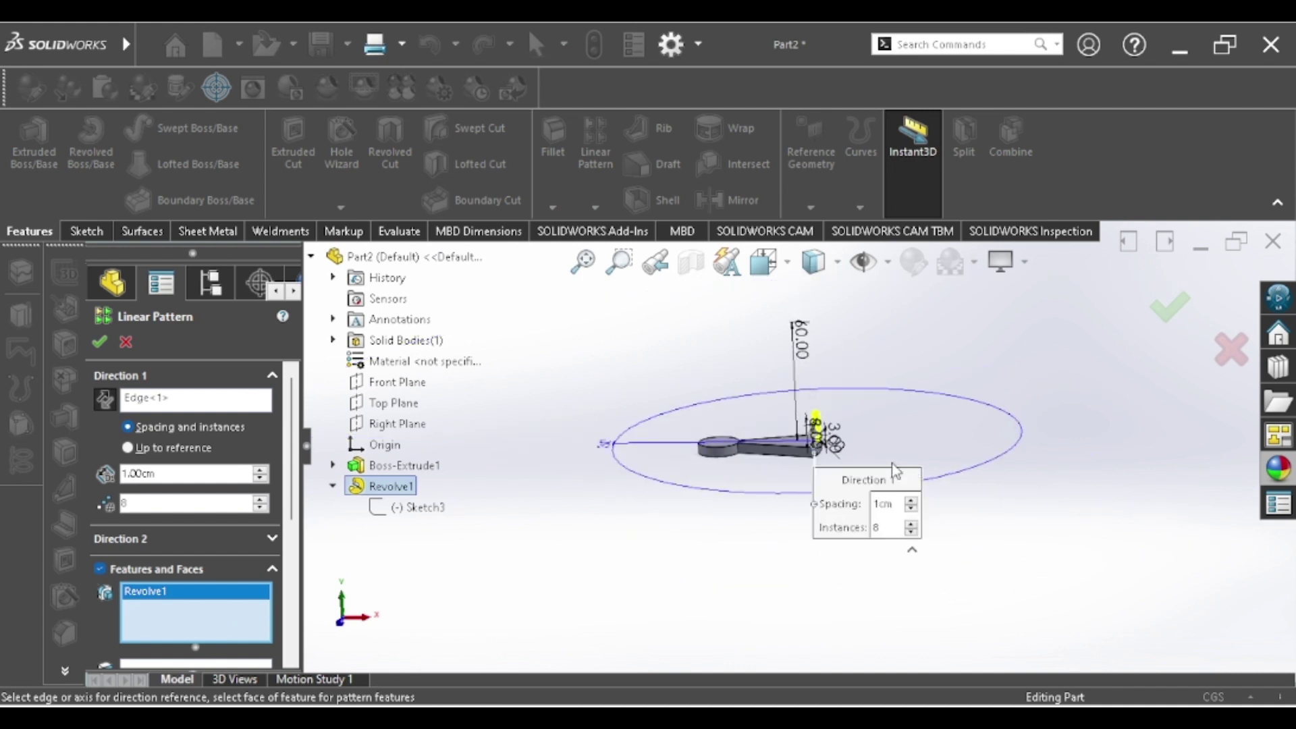
{"action": "type", "text": "90"}
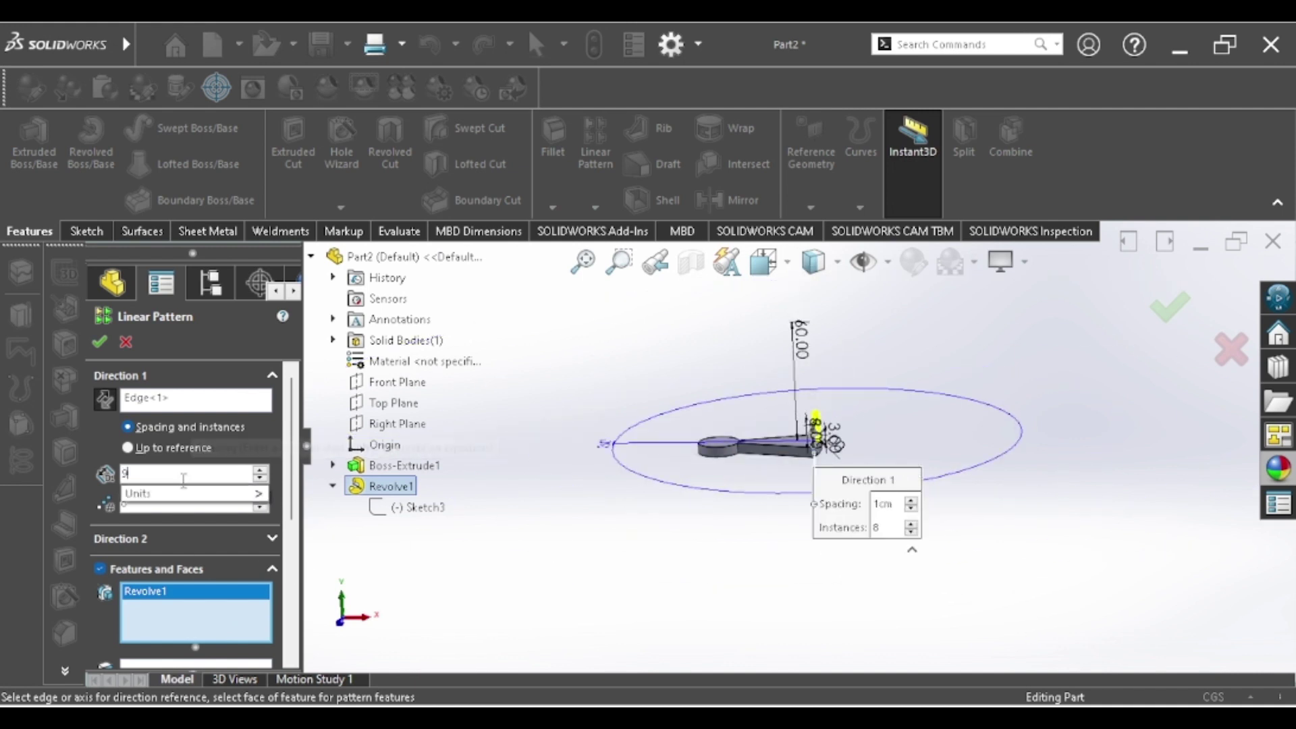
{"action": "key", "text": "Return"}
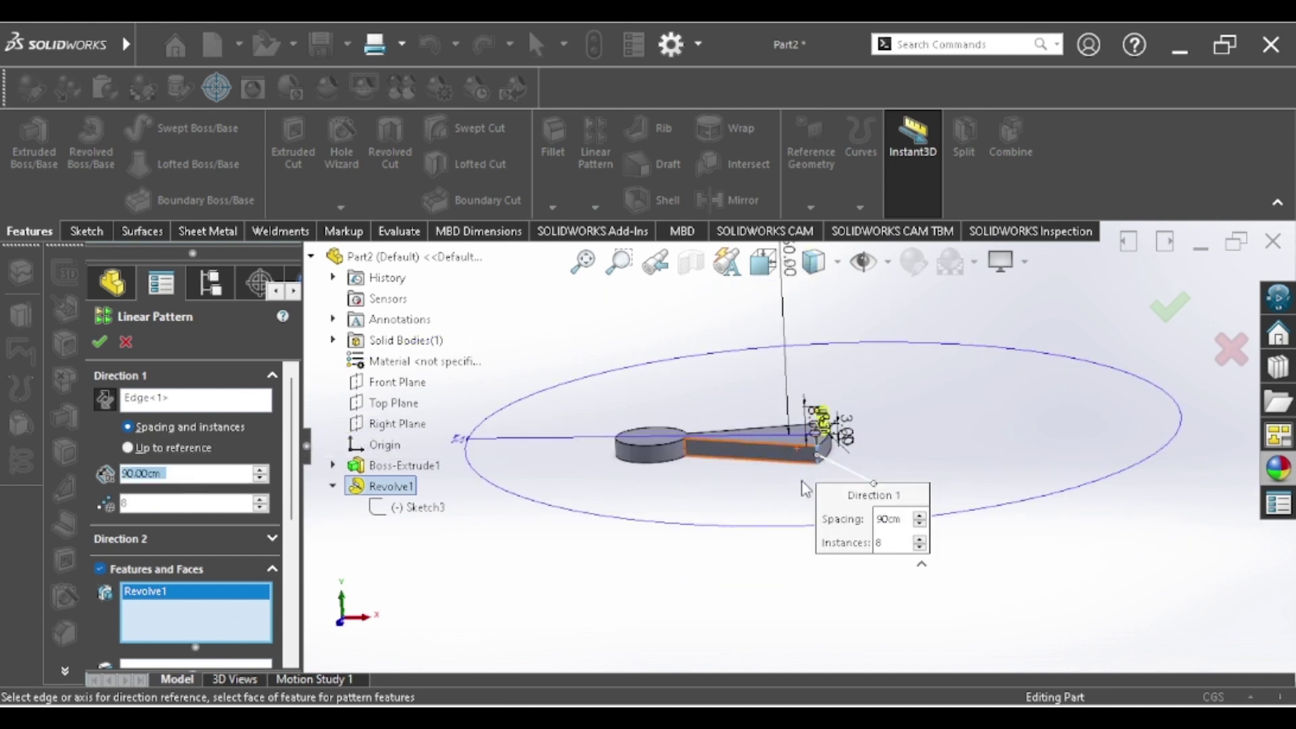
{"action": "scroll", "coordinate": [777, 466], "scroll_direction": "down", "scroll_amount": 2}
{"action": "scroll", "coordinate": [459, 560], "scroll_direction": "up", "scroll_amount": 4}
{"action": "type", "text": "8"}
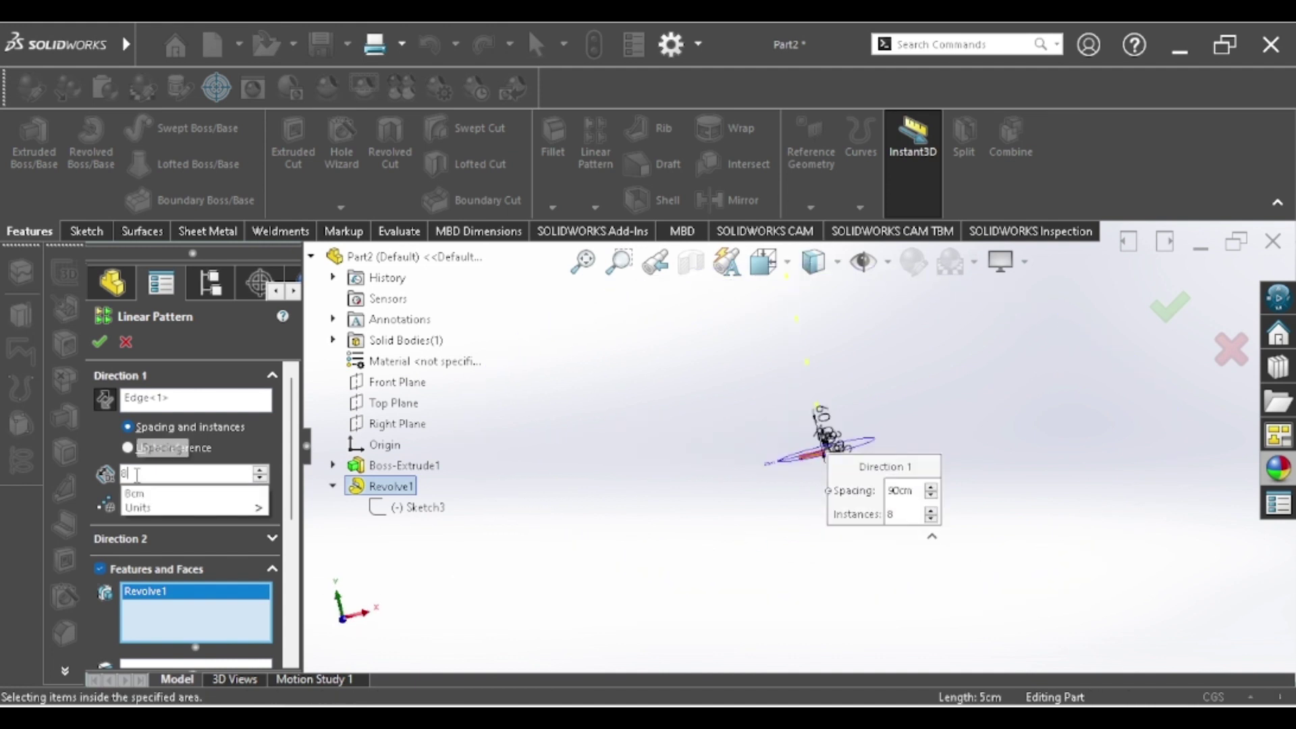
{"action": "key", "text": "Return"}
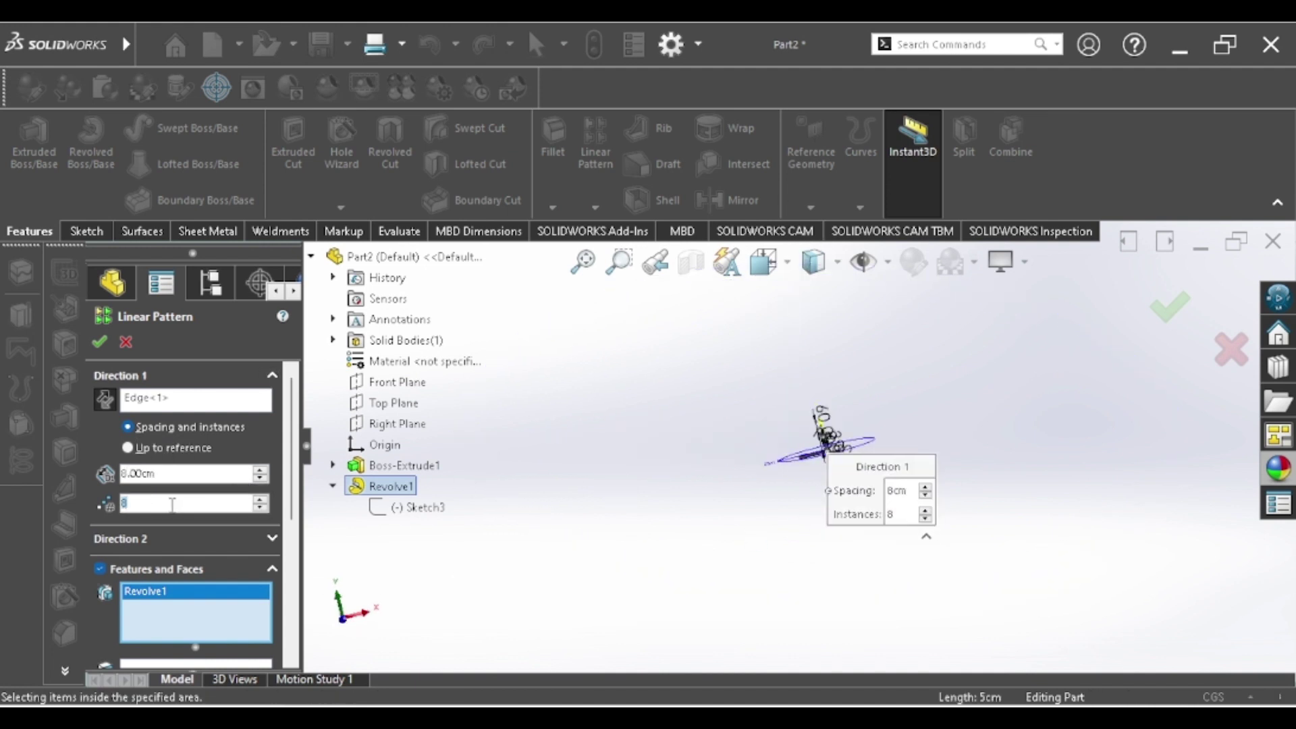
{"action": "scroll", "coordinate": [755, 404], "scroll_direction": "down", "scroll_amount": 2}
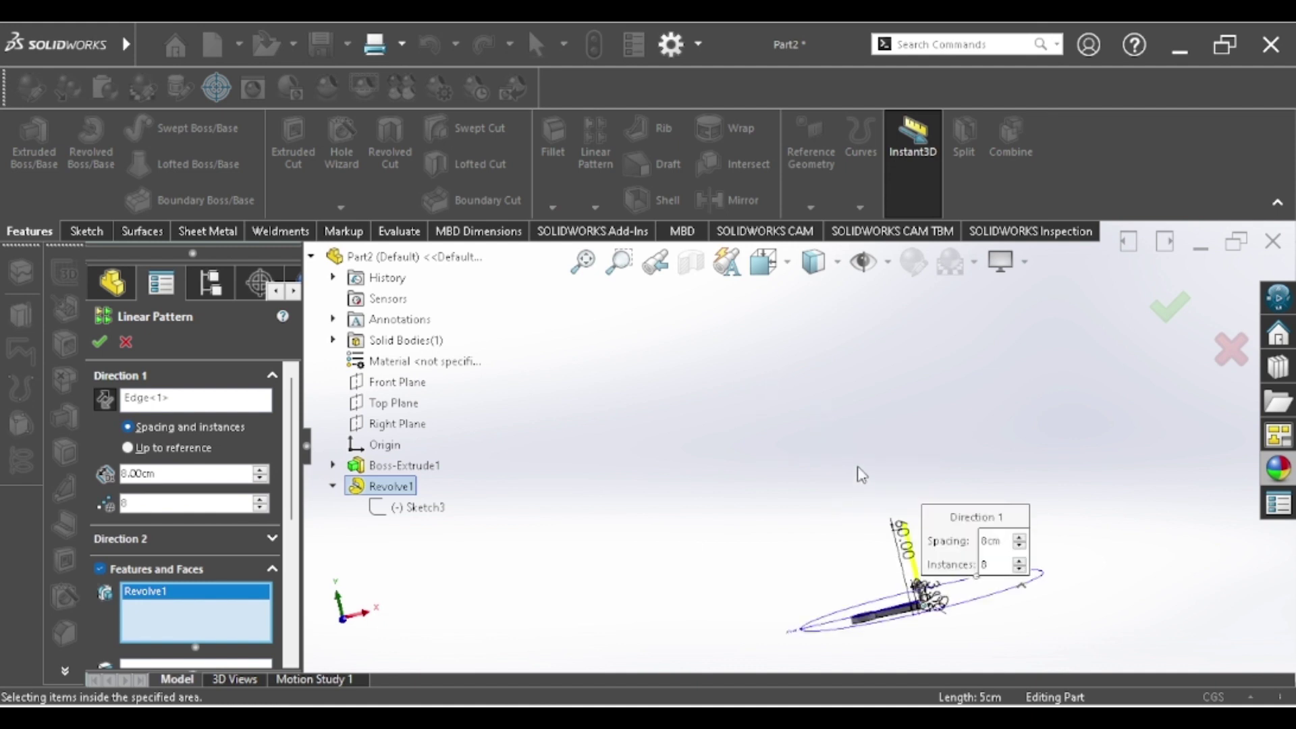
{"action": "scroll", "coordinate": [860, 472], "scroll_direction": "down", "scroll_amount": 2}
{"action": "scroll", "coordinate": [878, 574], "scroll_direction": "up", "scroll_amount": 1}
{"action": "middle_click_drag", "start_coordinate": [883, 603], "coordinate": [878, 603]}
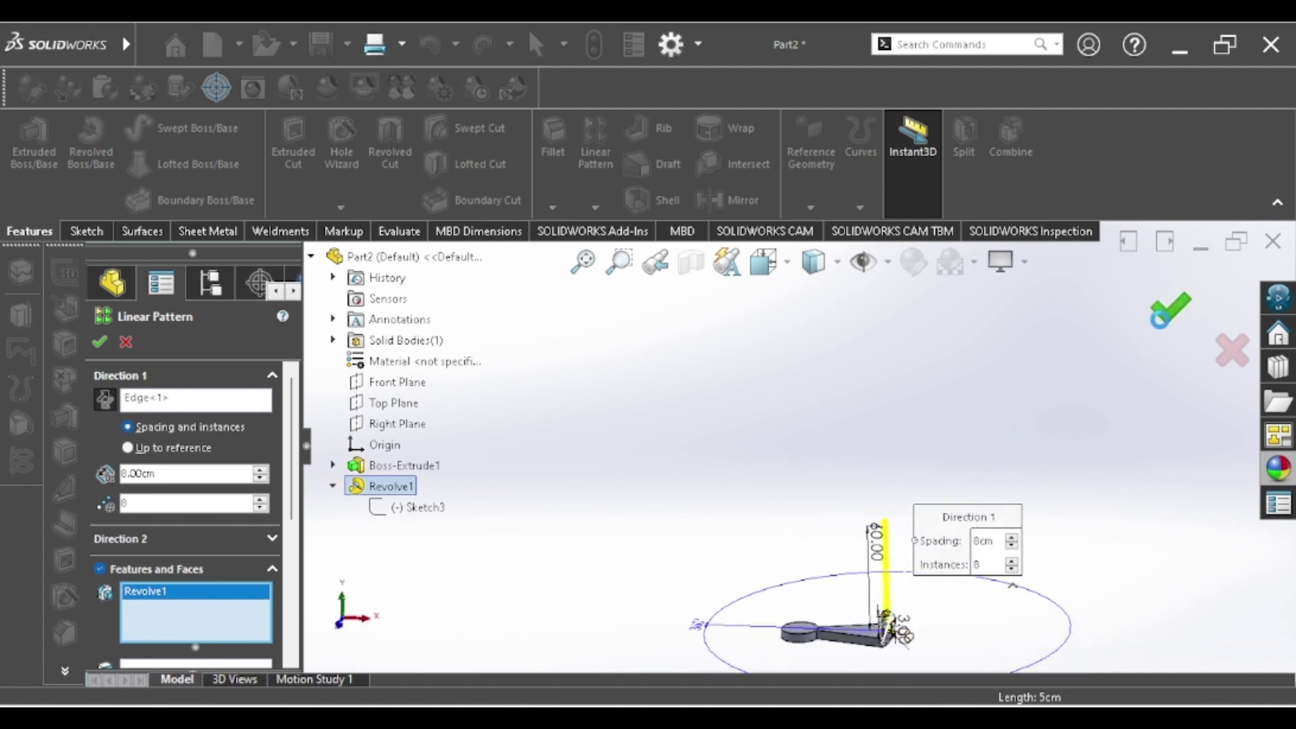
{"action": "key", "text": "Return"}
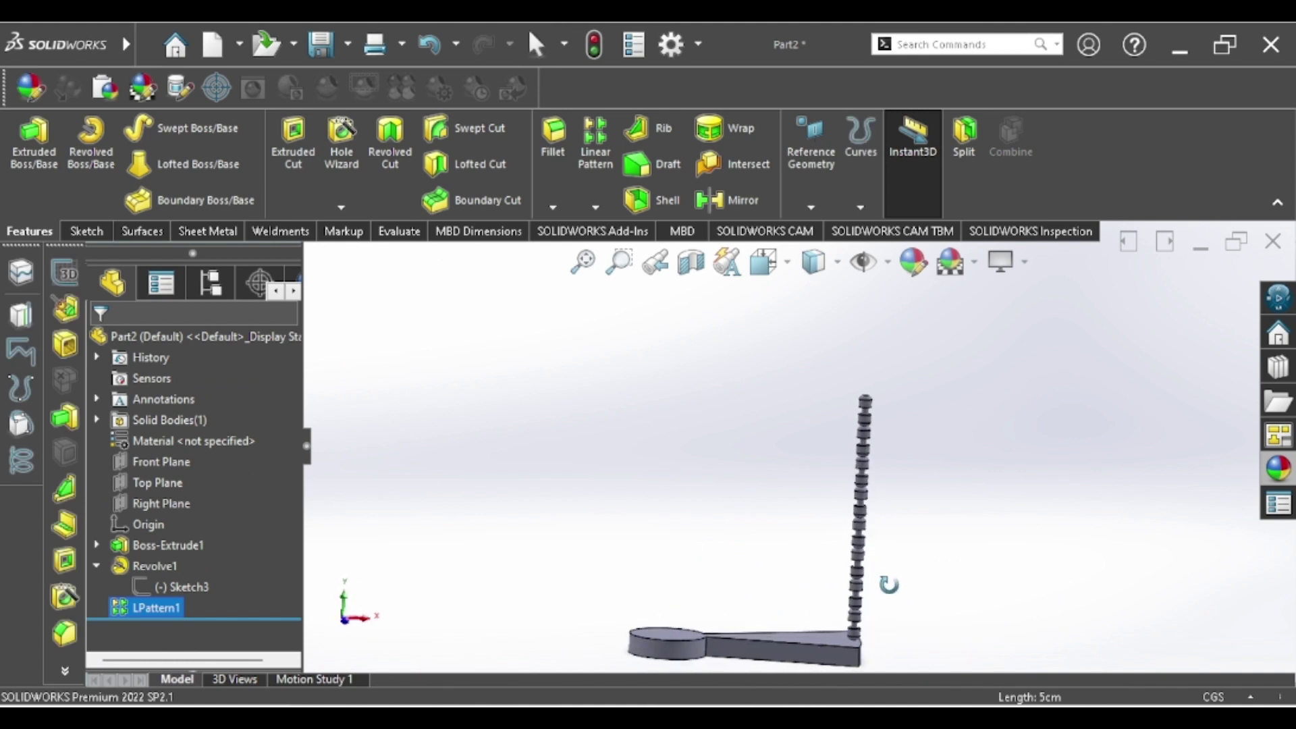
Step: Sketch an origin-centred circle on the Top Plane, sized to the step's round base (Sketch4)
{"action": "mouse_move", "coordinate": [888, 584]}
{"action": "middle_mouse_down"}
{"action": "mouse_move", "coordinate": [857, 574]}
{"action": "mouse_move", "coordinate": [923, 665]}
{"action": "middle_mouse_up"}
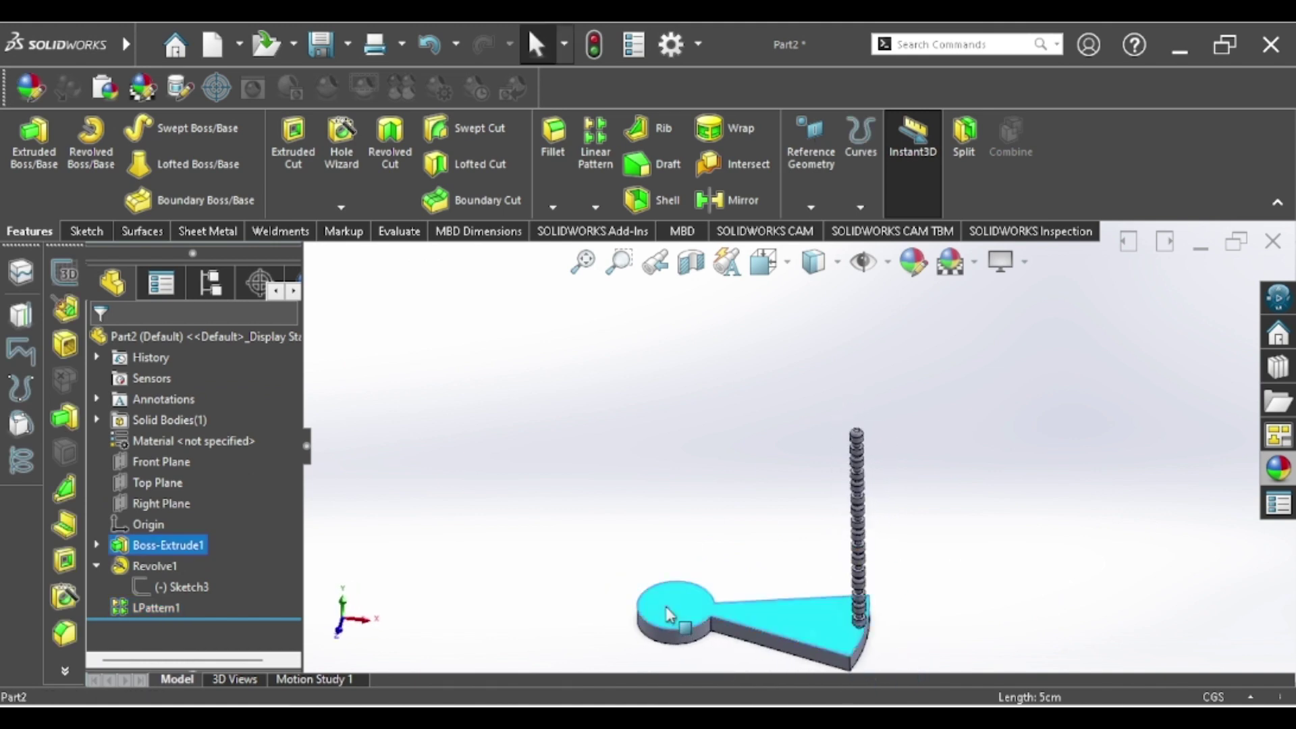
{"action": "right_click", "coordinate": [668, 611]}
{"action": "left_click", "coordinate": [444, 587]}
{"action": "left_click", "coordinate": [143, 484]}
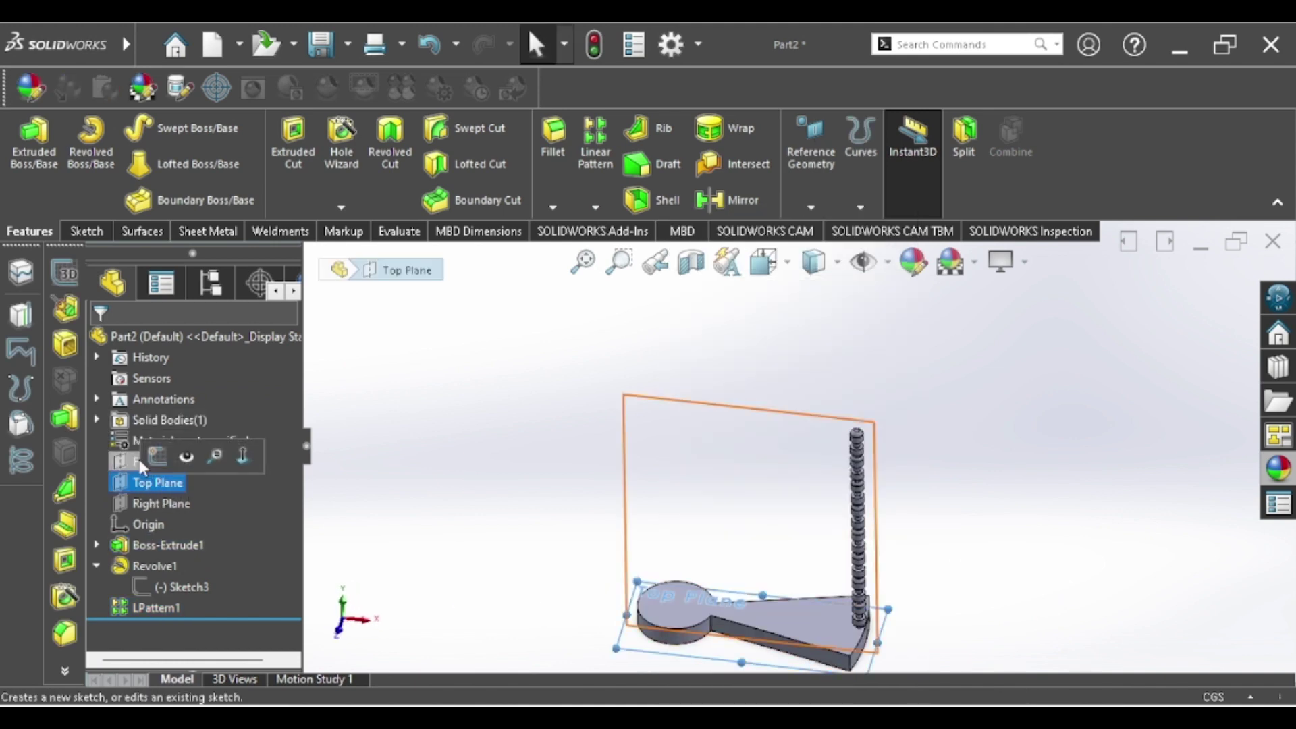
{"action": "left_click", "coordinate": [202, 454]}
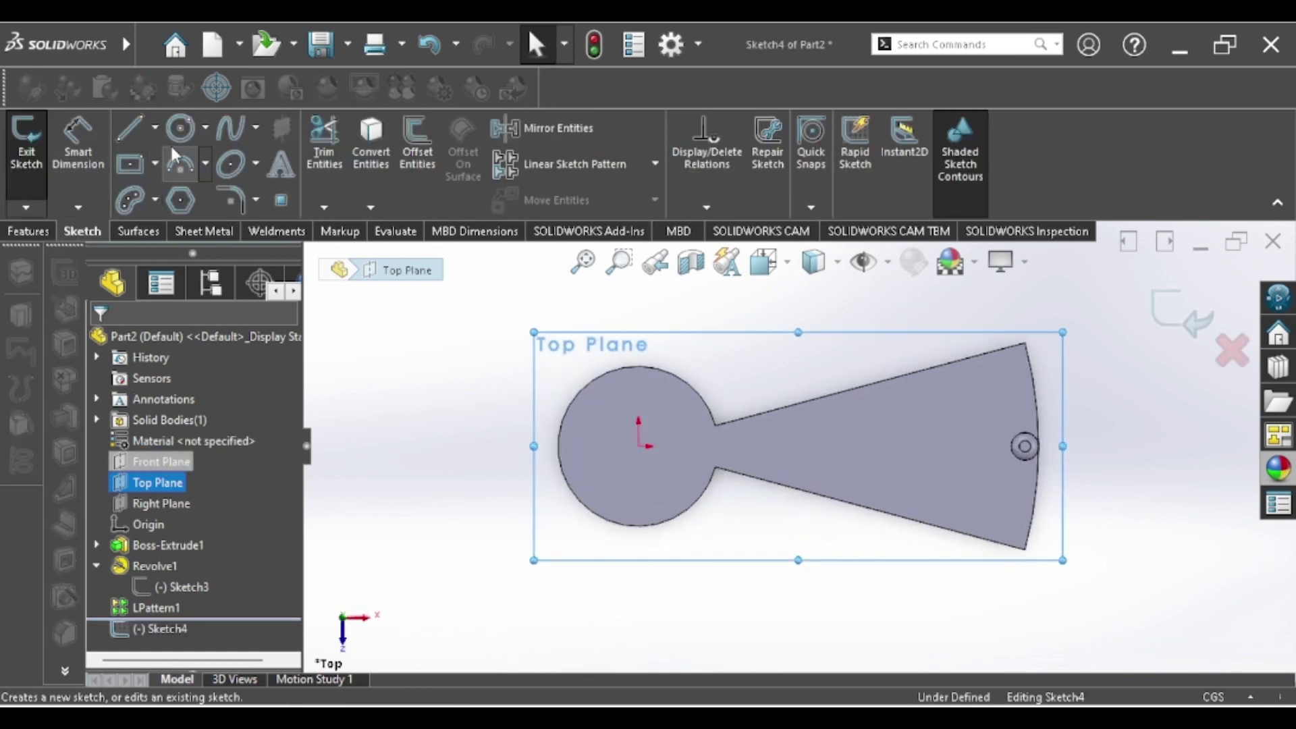
{"action": "left_click", "coordinate": [181, 128]}
{"action": "left_click", "coordinate": [639, 446]}
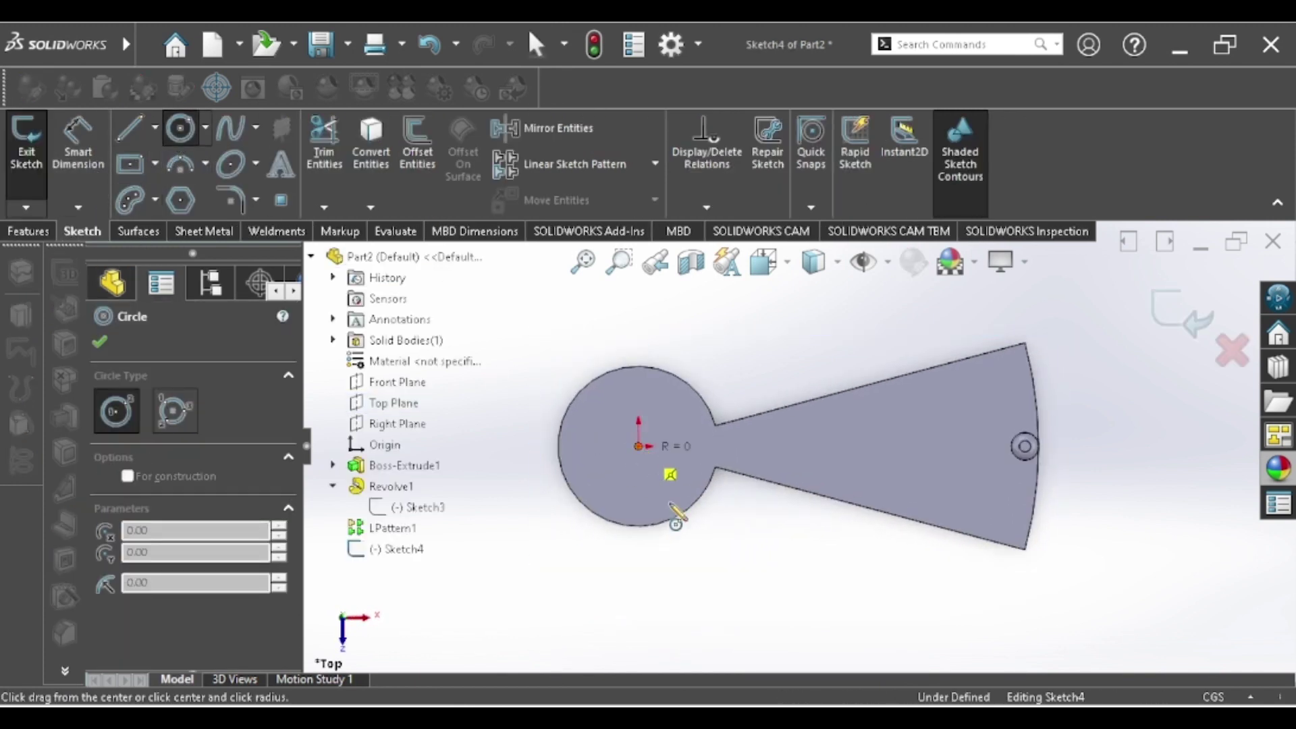
{"action": "left_click", "coordinate": [692, 510]}
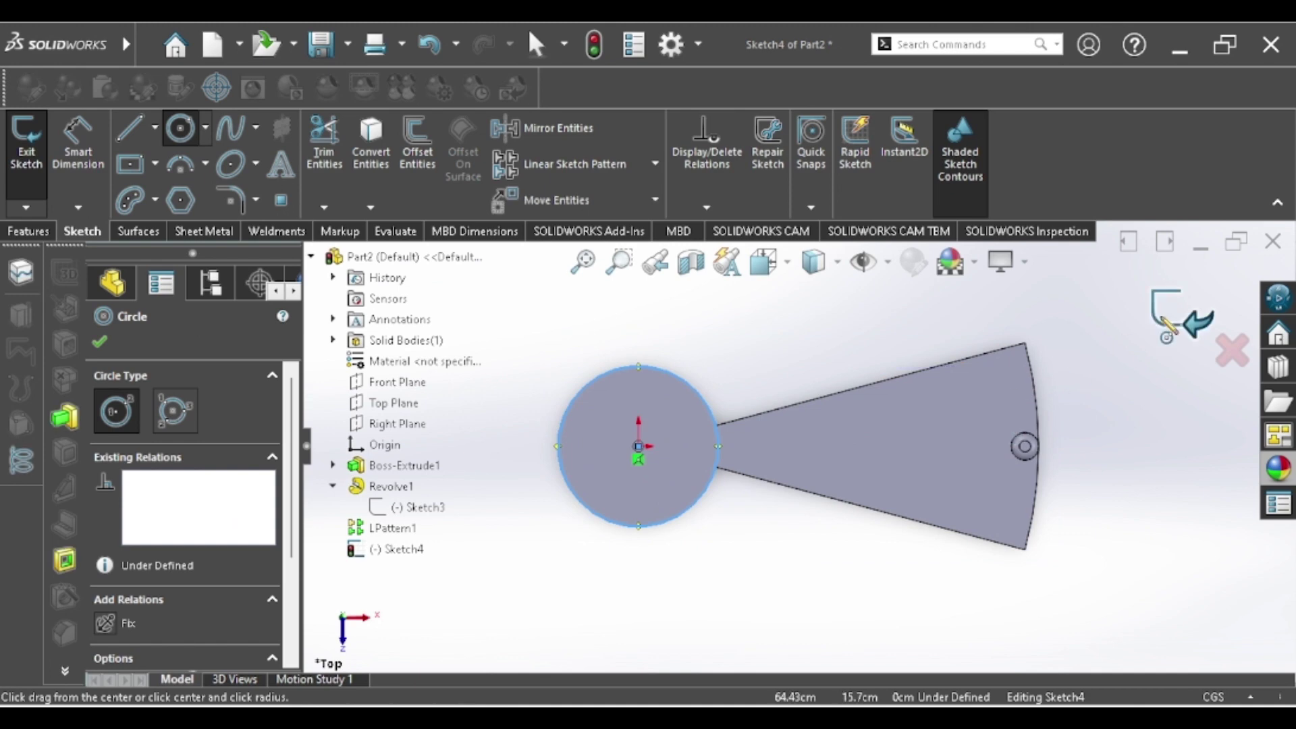
{"action": "left_click", "coordinate": [1181, 312]}
Step: Create a helix on the circle: 20 cm pitch, 9.25 revolutions, 45° start angle
{"action": "left_click", "coordinate": [860, 207]}
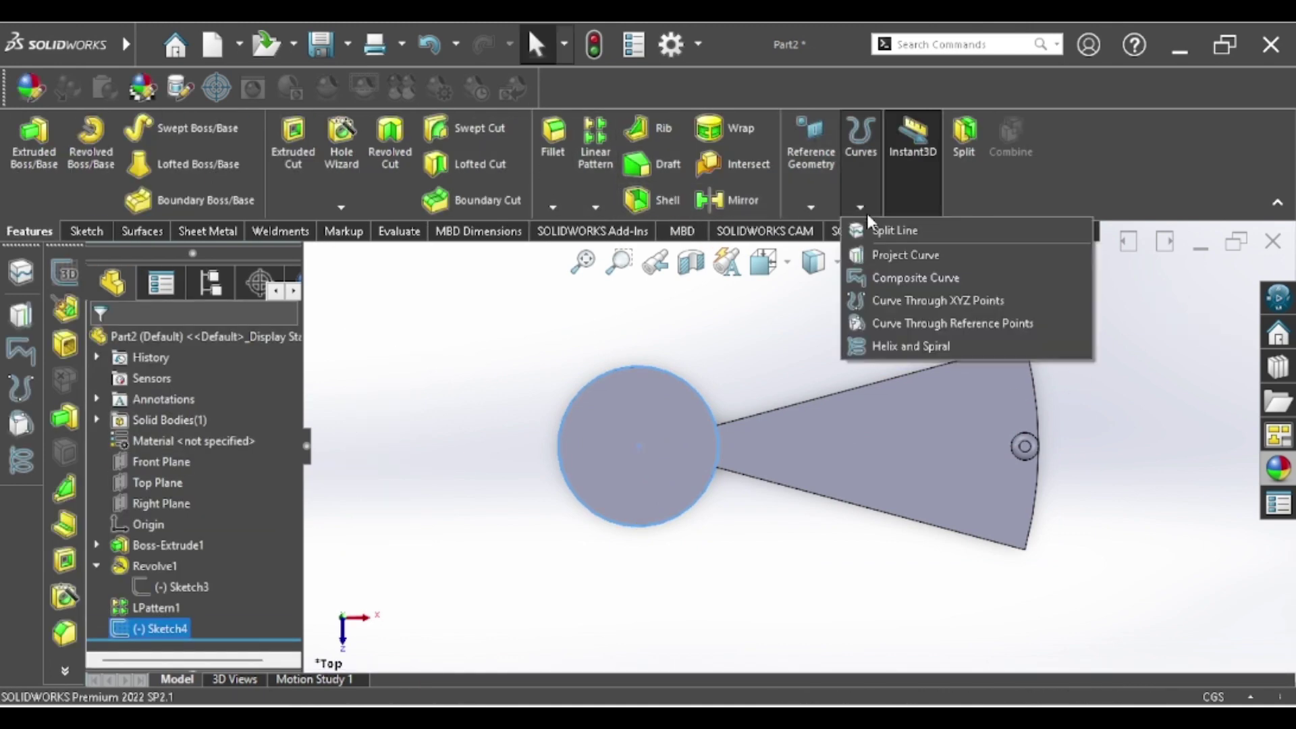
{"action": "left_click", "coordinate": [884, 341]}
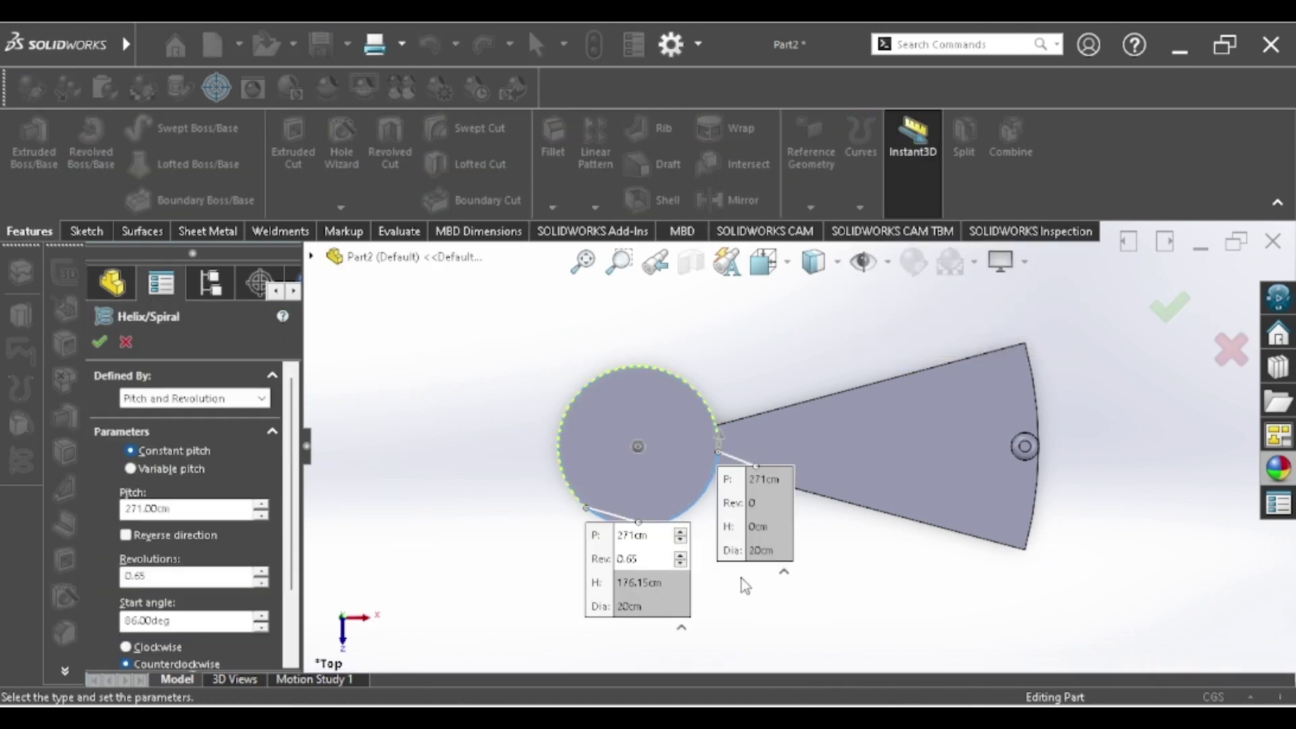
{"action": "mouse_move", "coordinate": [745, 585]}
{"action": "middle_mouse_down"}
{"action": "mouse_move", "coordinate": [723, 428]}
{"action": "mouse_move", "coordinate": [732, 459]}
{"action": "middle_mouse_up"}
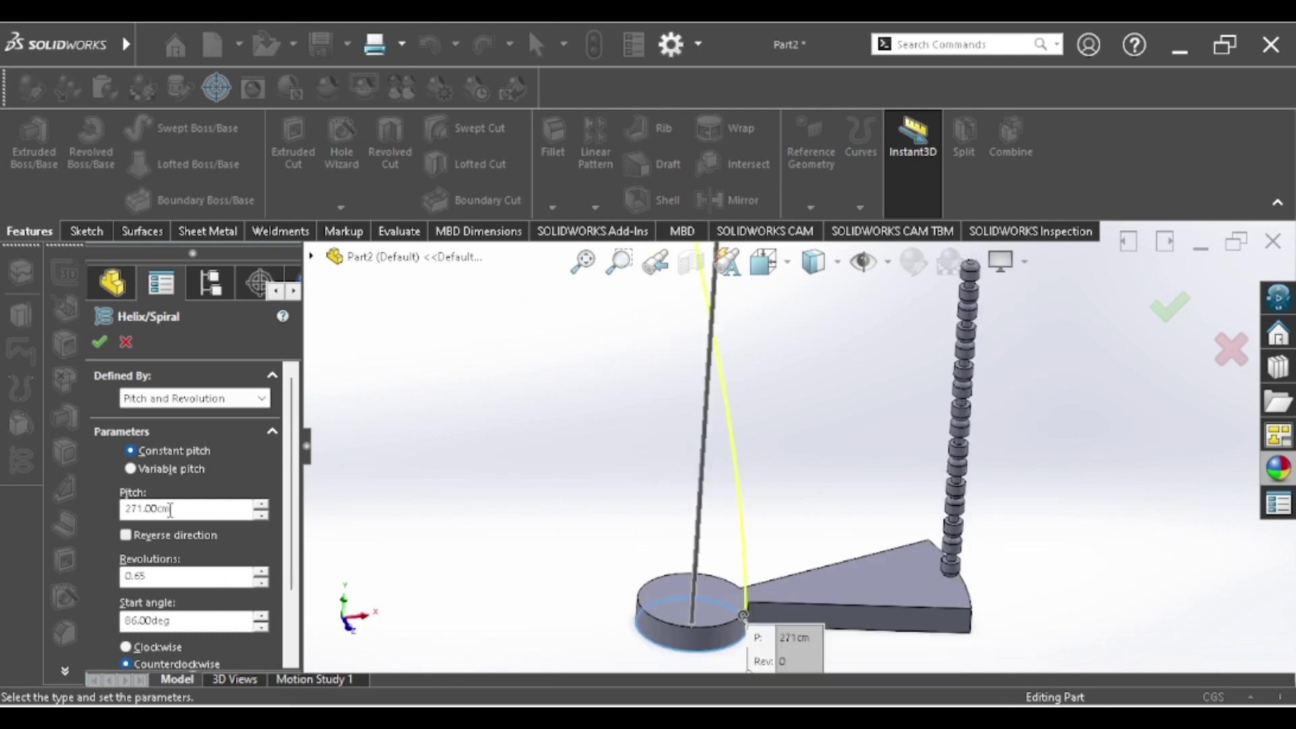
{"action": "left_click", "coordinate": [164, 582]}
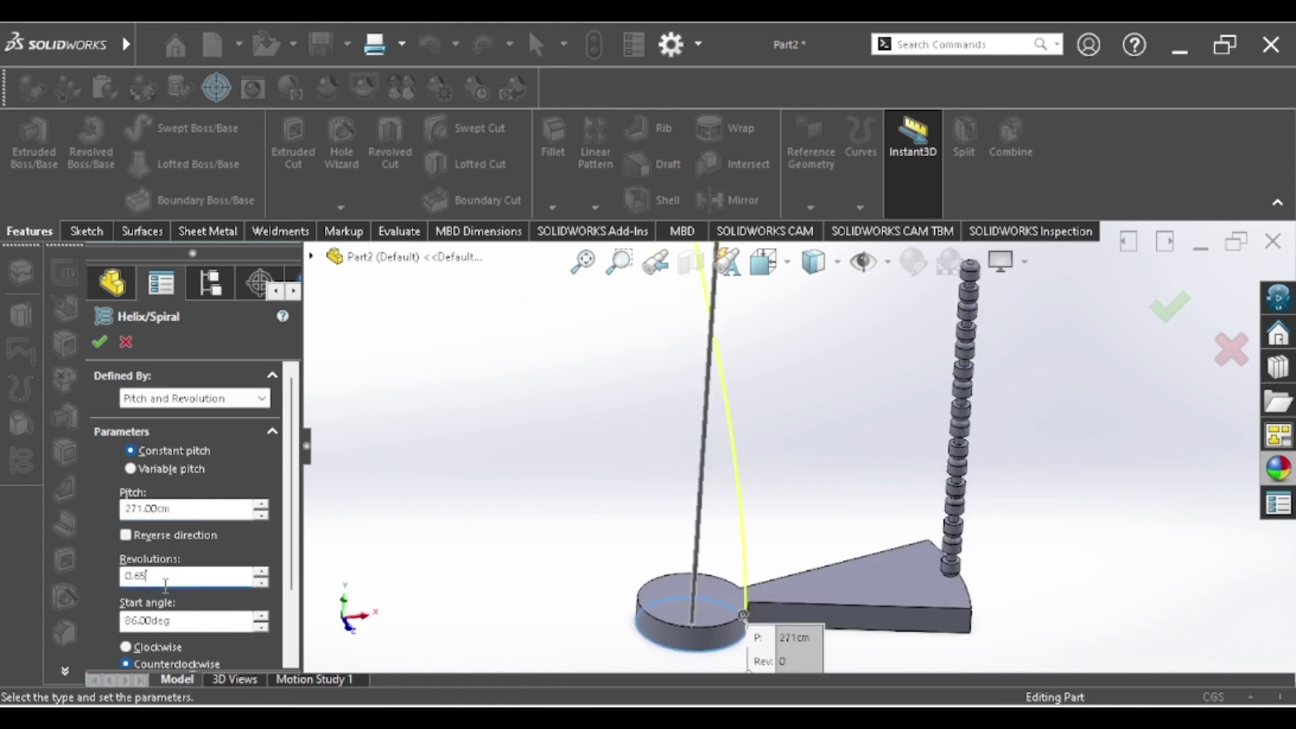
{"action": "left_click", "coordinate": [181, 621]}
{"action": "type", "text": "45"}
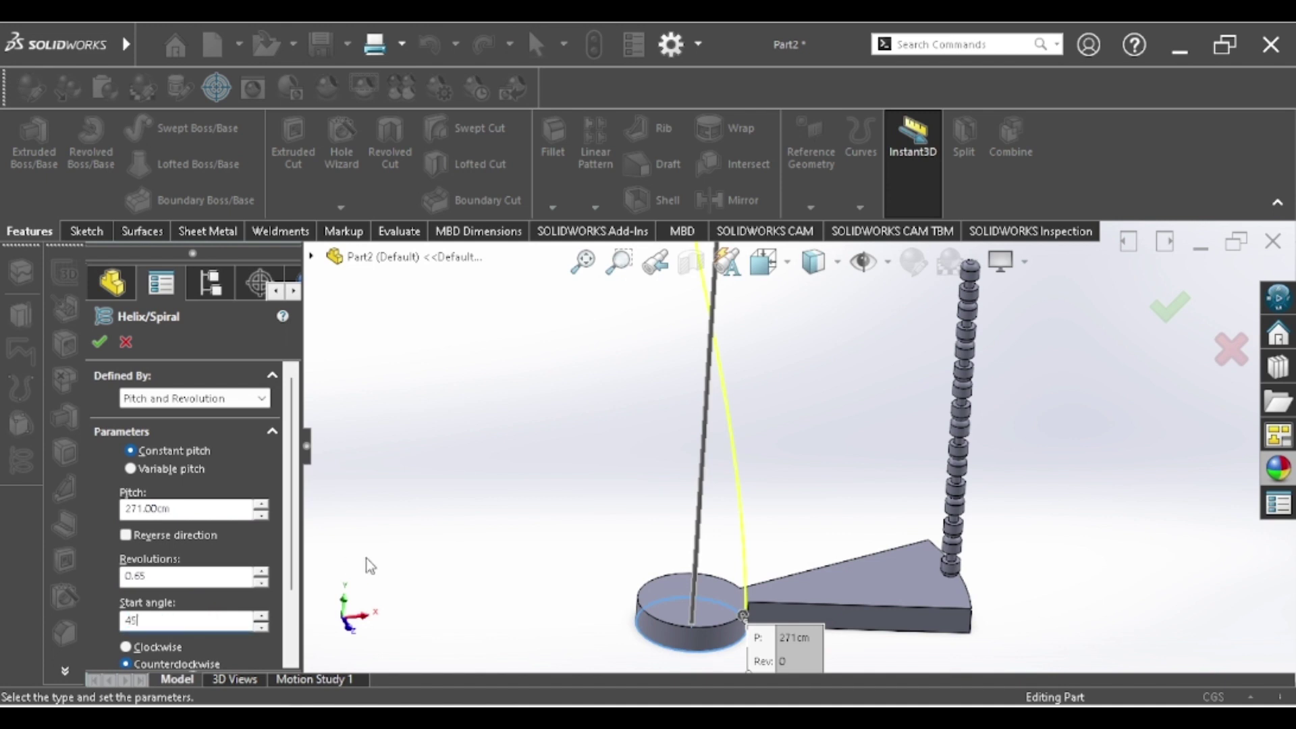
{"action": "key", "text": "Return"}
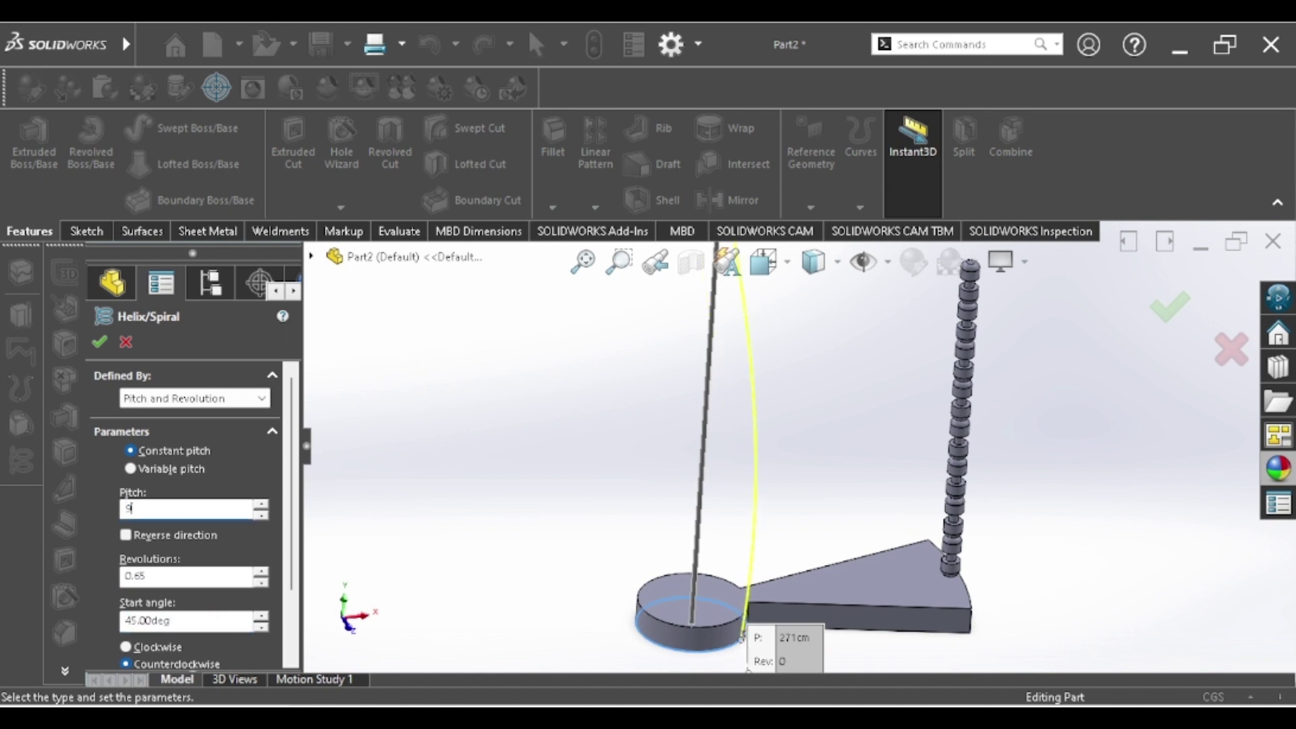
{"action": "key", "text": "Return"}
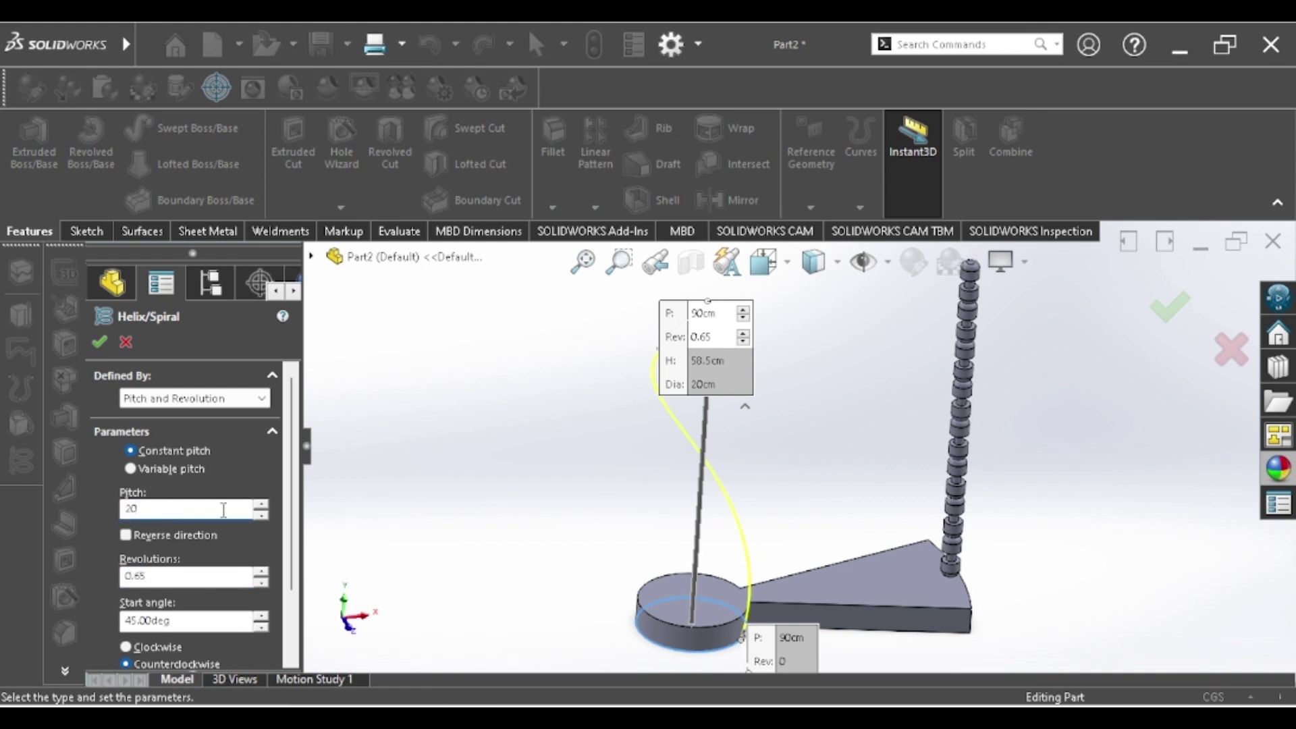
{"action": "key", "text": "Return"}
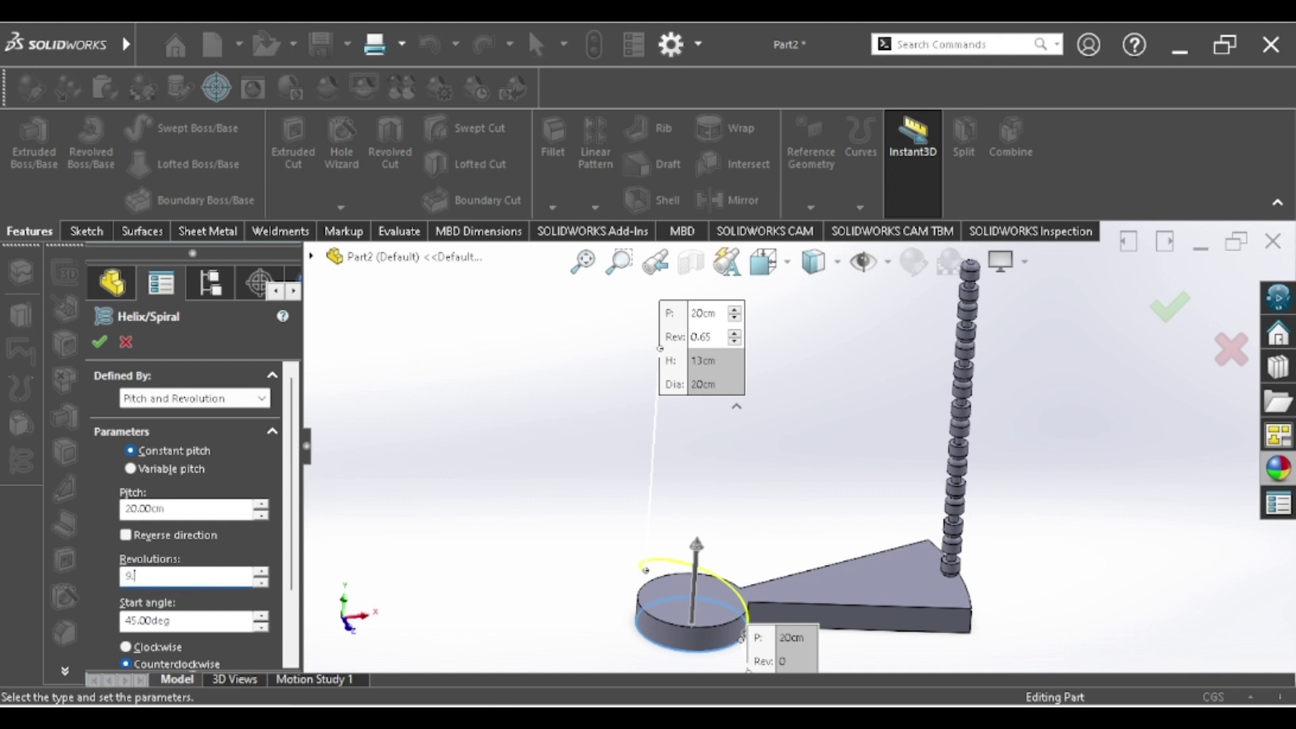
{"action": "key", "text": "Return"}
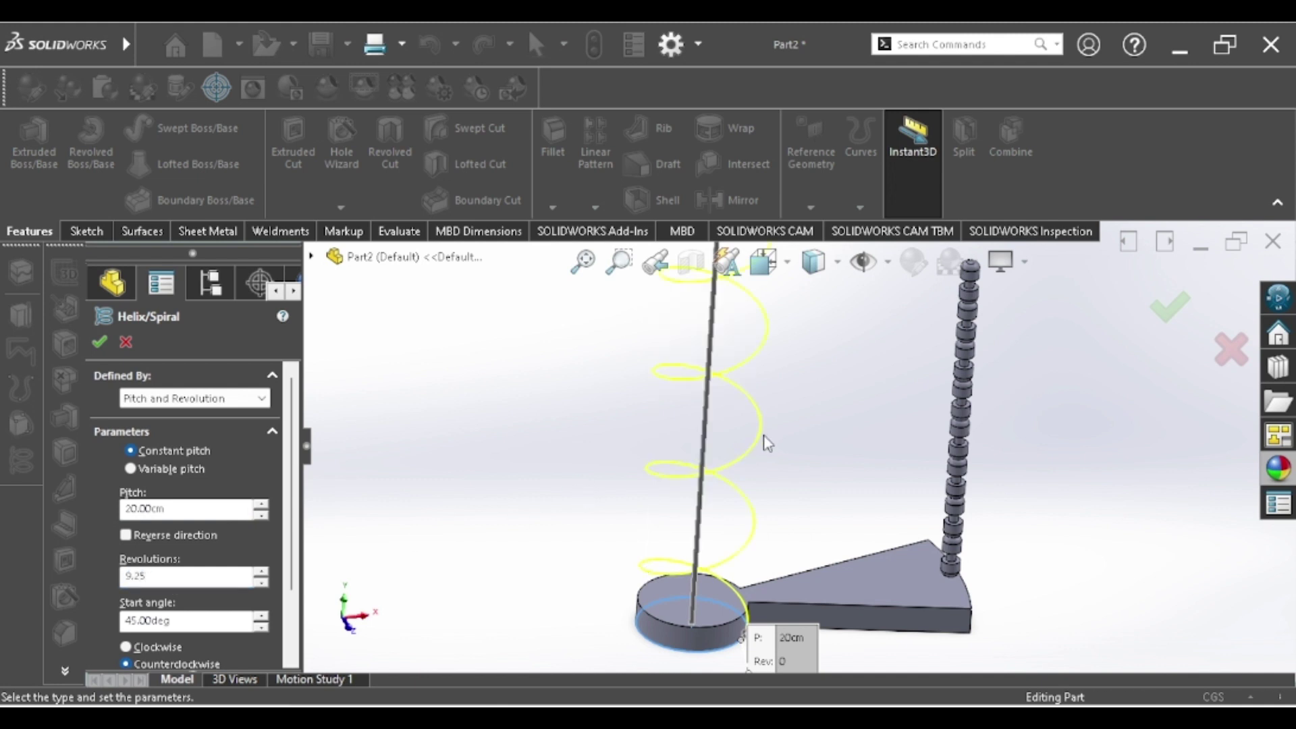
{"action": "scroll", "coordinate": [768, 439], "scroll_direction": "up", "scroll_amount": 5}
{"action": "scroll", "coordinate": [792, 420], "scroll_direction": "up", "scroll_amount": 3}
{"action": "scroll", "coordinate": [840, 341], "scroll_direction": "down", "scroll_amount": 1}
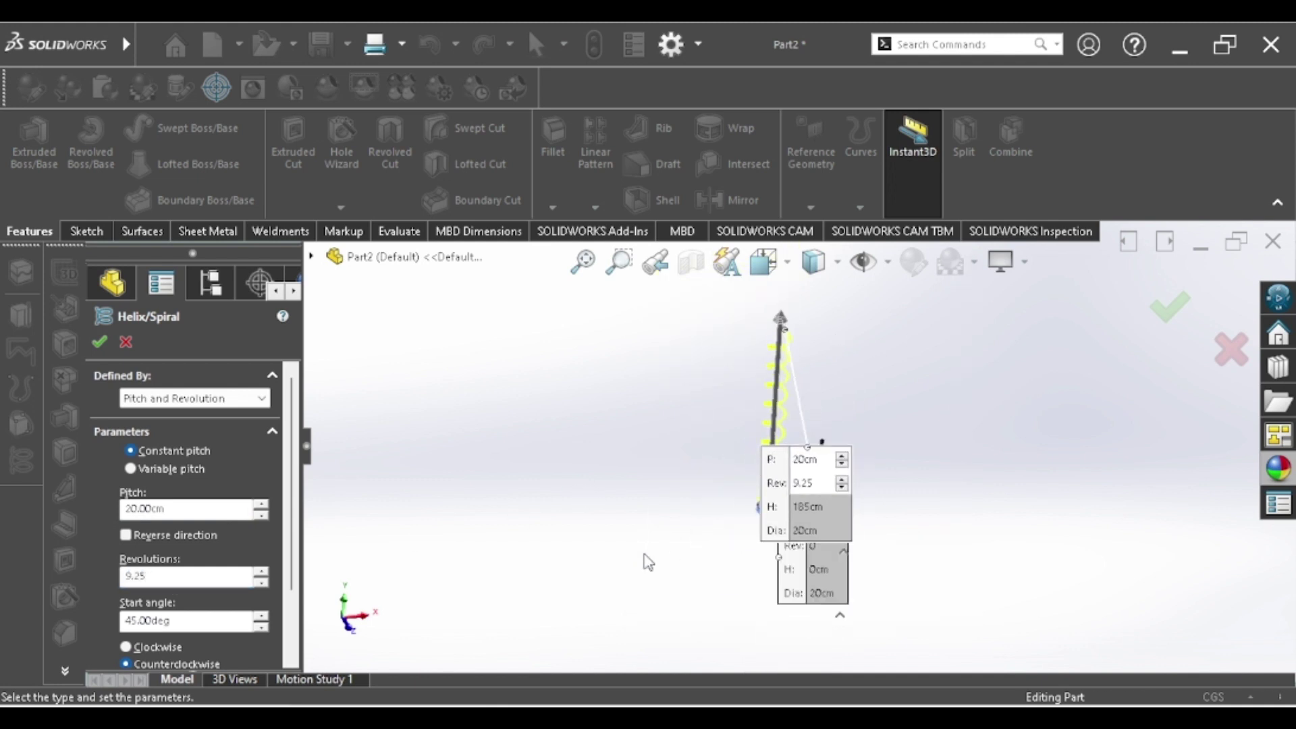
{"action": "left_click", "coordinate": [100, 343]}
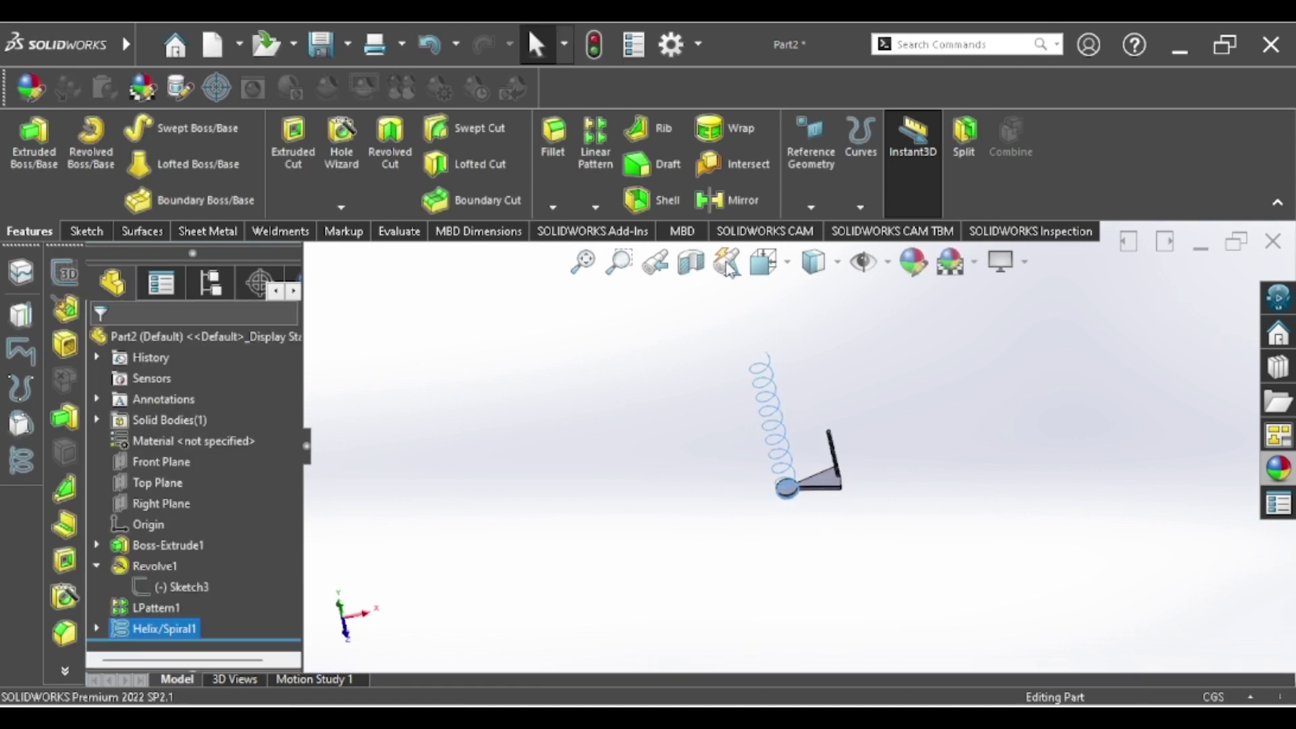
Step: Extrude the Sketch4 circle 190 cm as a surface
{"action": "left_click", "coordinate": [98, 629]}
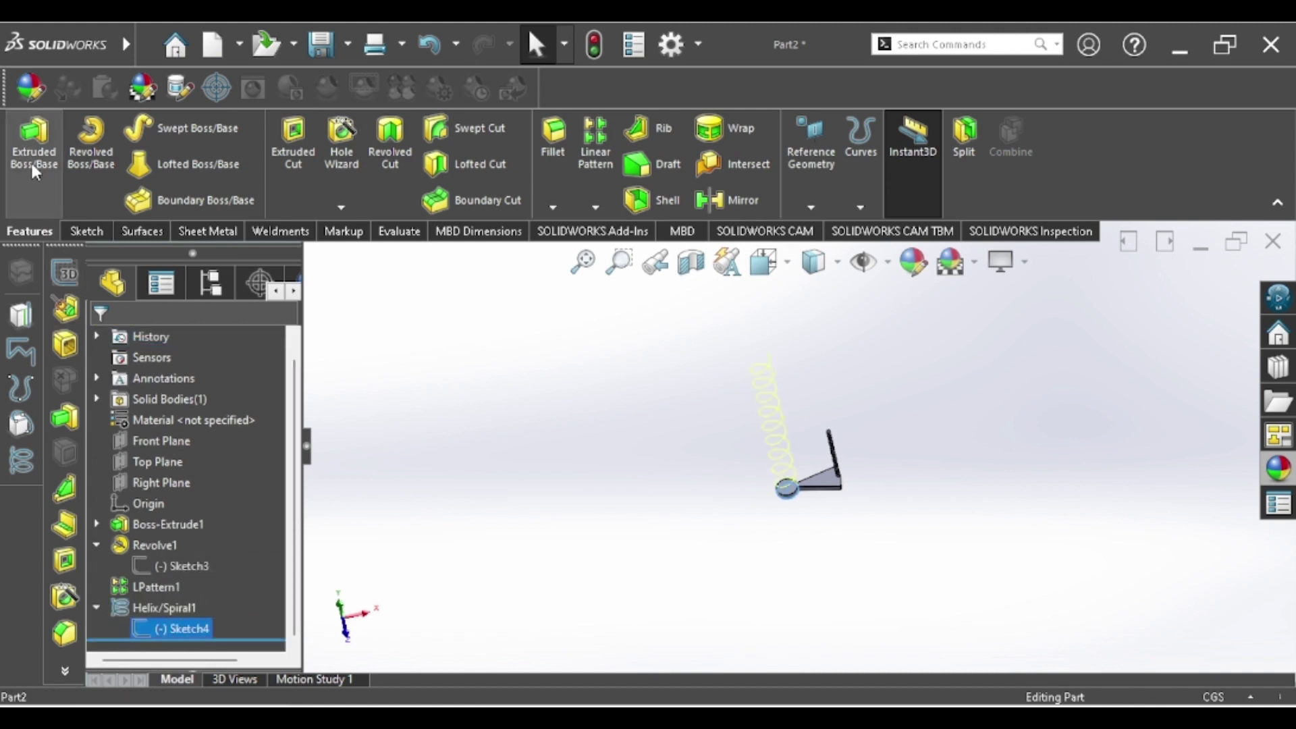
{"action": "left_click", "coordinate": [443, 383]}
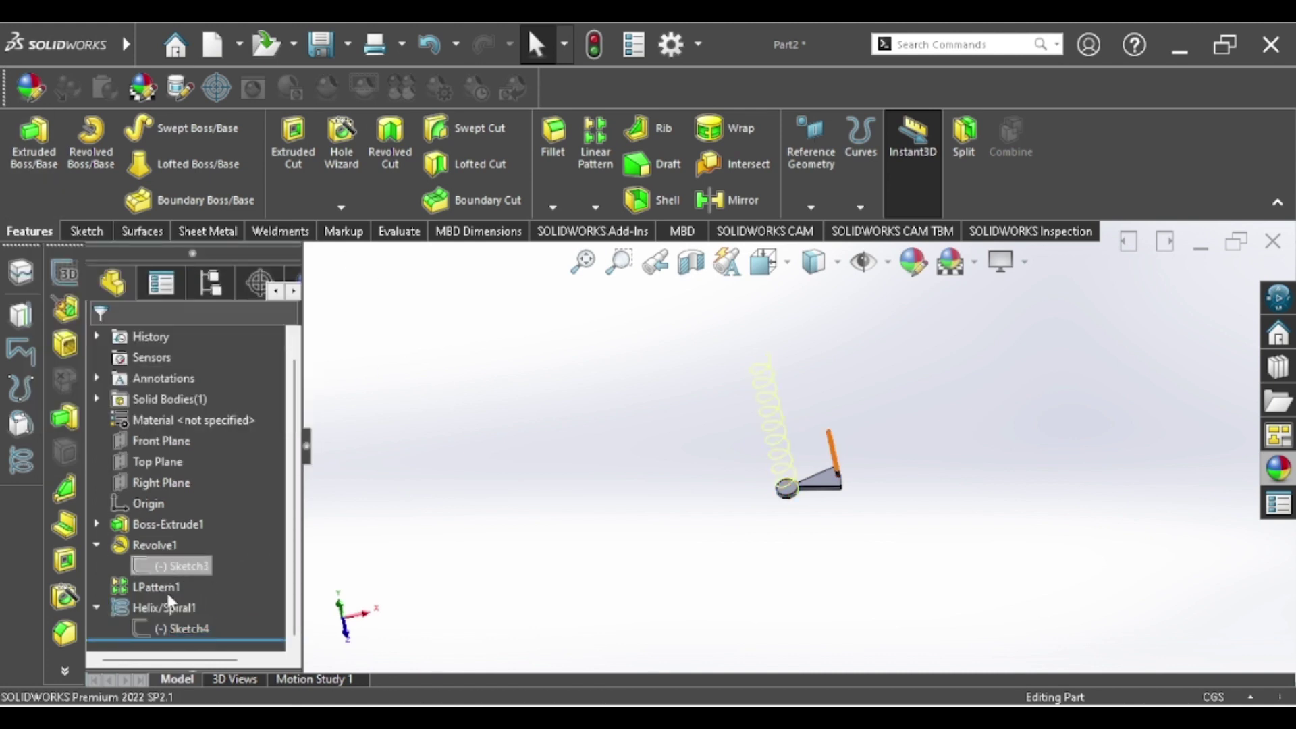
{"action": "left_click", "coordinate": [172, 629]}
{"action": "left_click", "coordinate": [101, 231]}
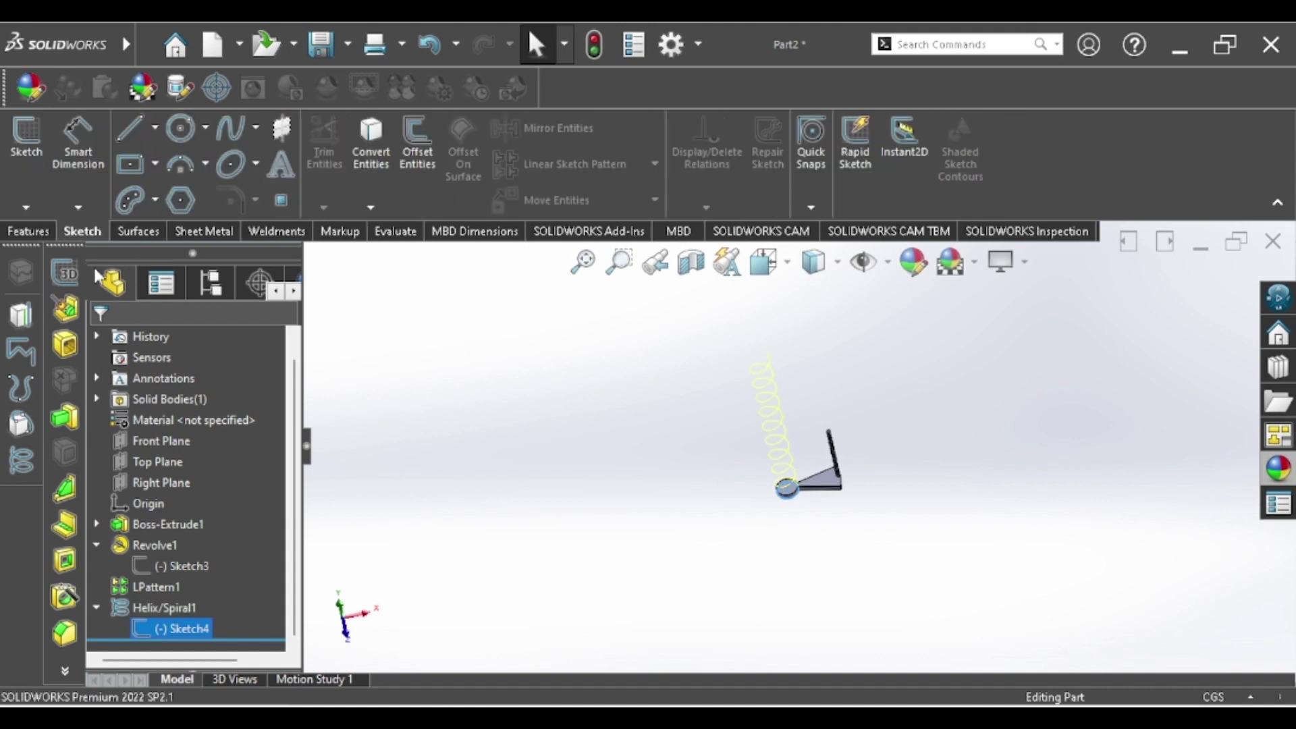
{"action": "left_click", "coordinate": [139, 231]}
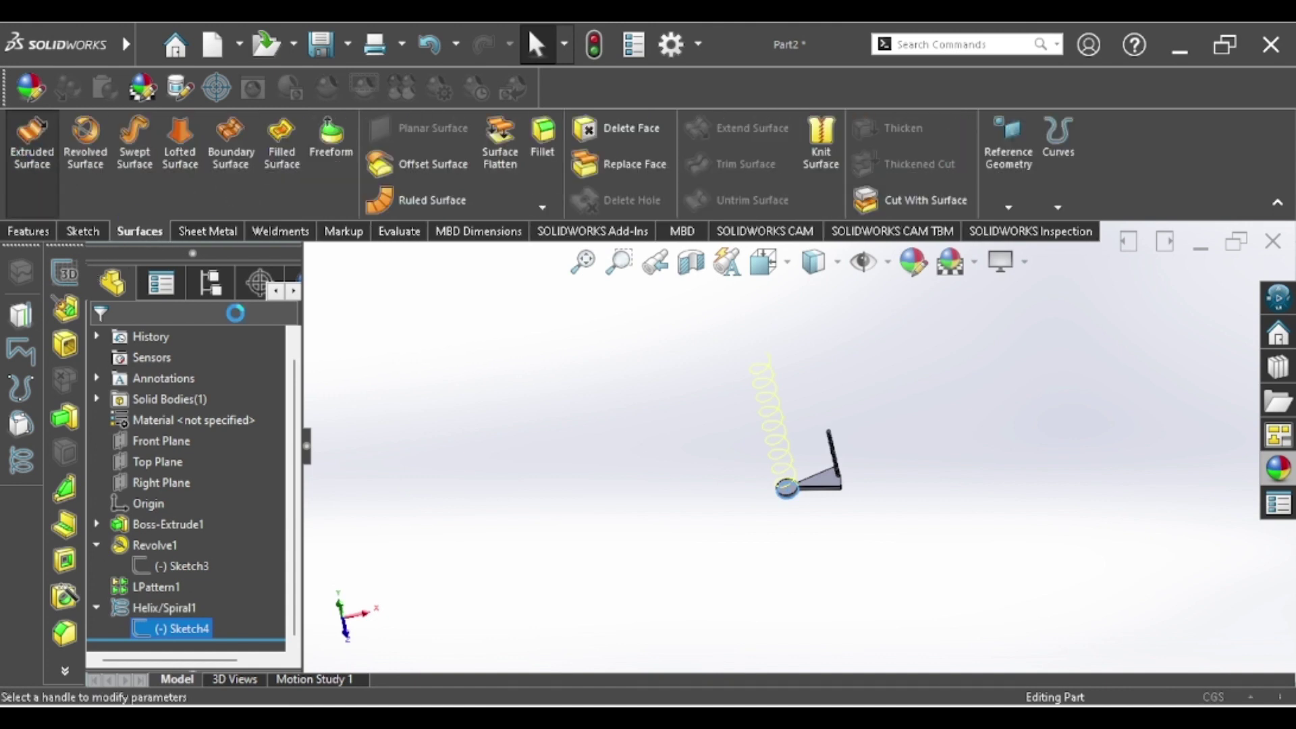
{"action": "left_click", "coordinate": [34, 145]}
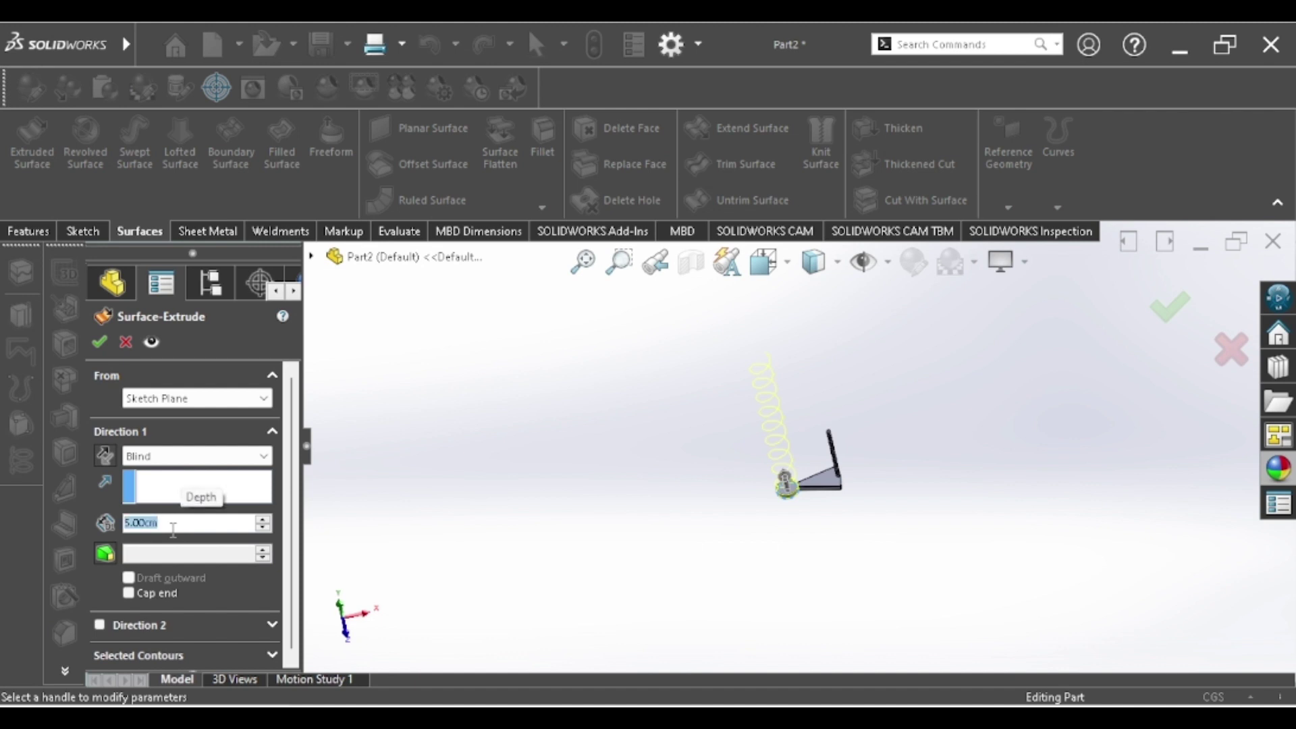
{"action": "type", "text": "190"}
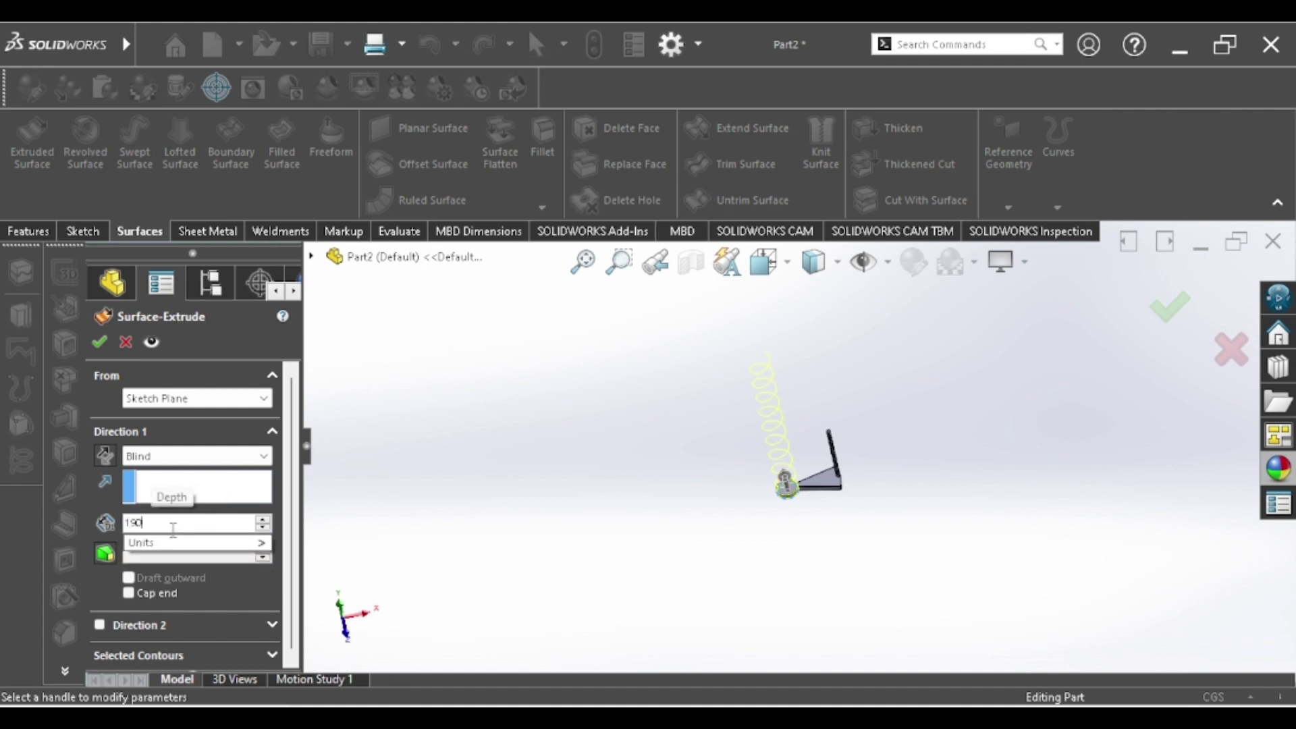
{"action": "key", "text": "Return"}
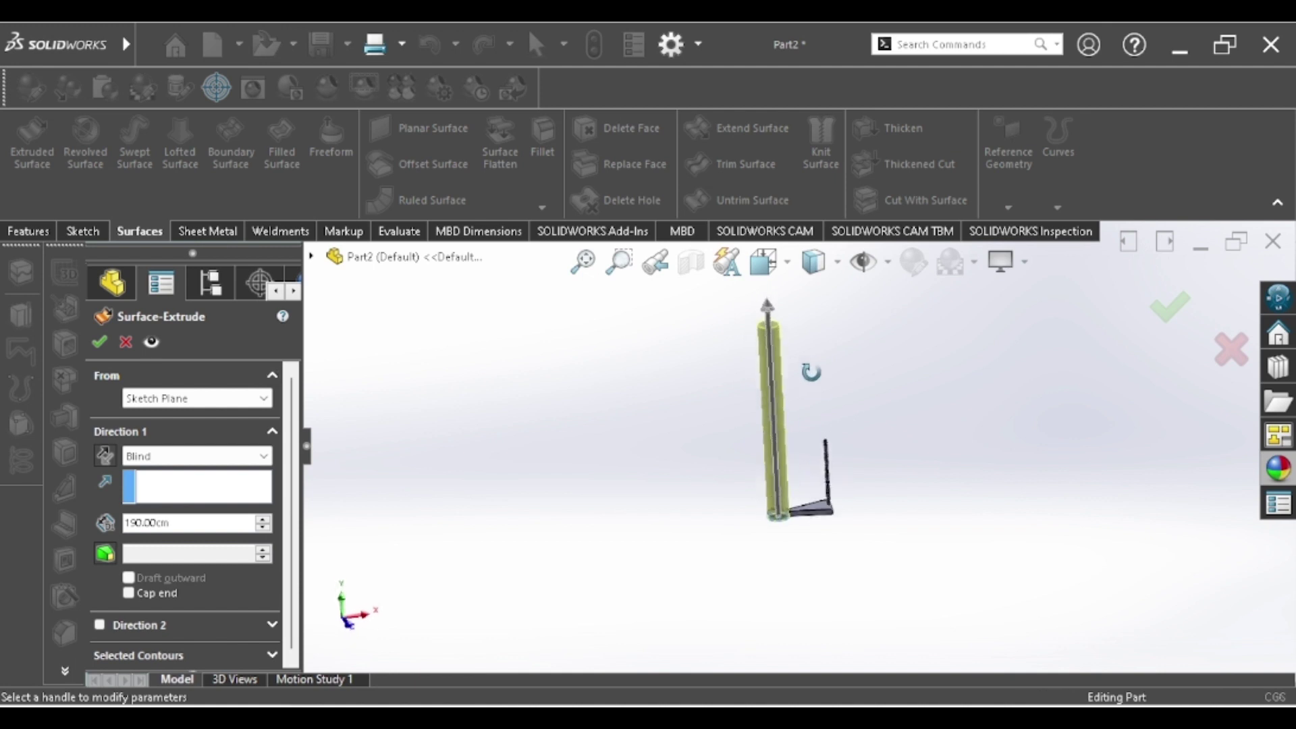
{"action": "left_click", "coordinate": [1169, 307]}
Step: Hide Helix/Spiral1 to inspect the cylindrical surface, then show it again
{"action": "middle_click_drag", "start_coordinate": [729, 587], "coordinate": [865, 524]}
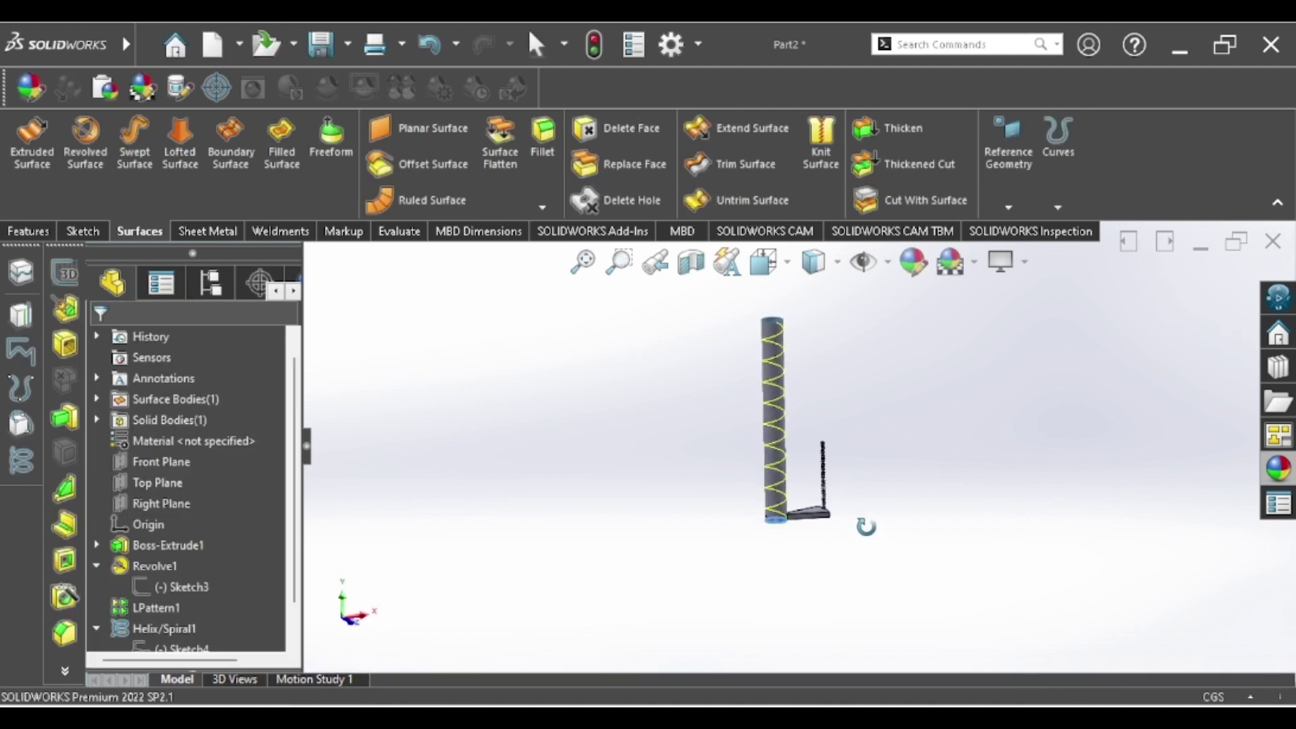
{"action": "scroll", "coordinate": [740, 466], "scroll_direction": "down", "scroll_amount": 3}
{"action": "right_click", "coordinate": [740, 466]}
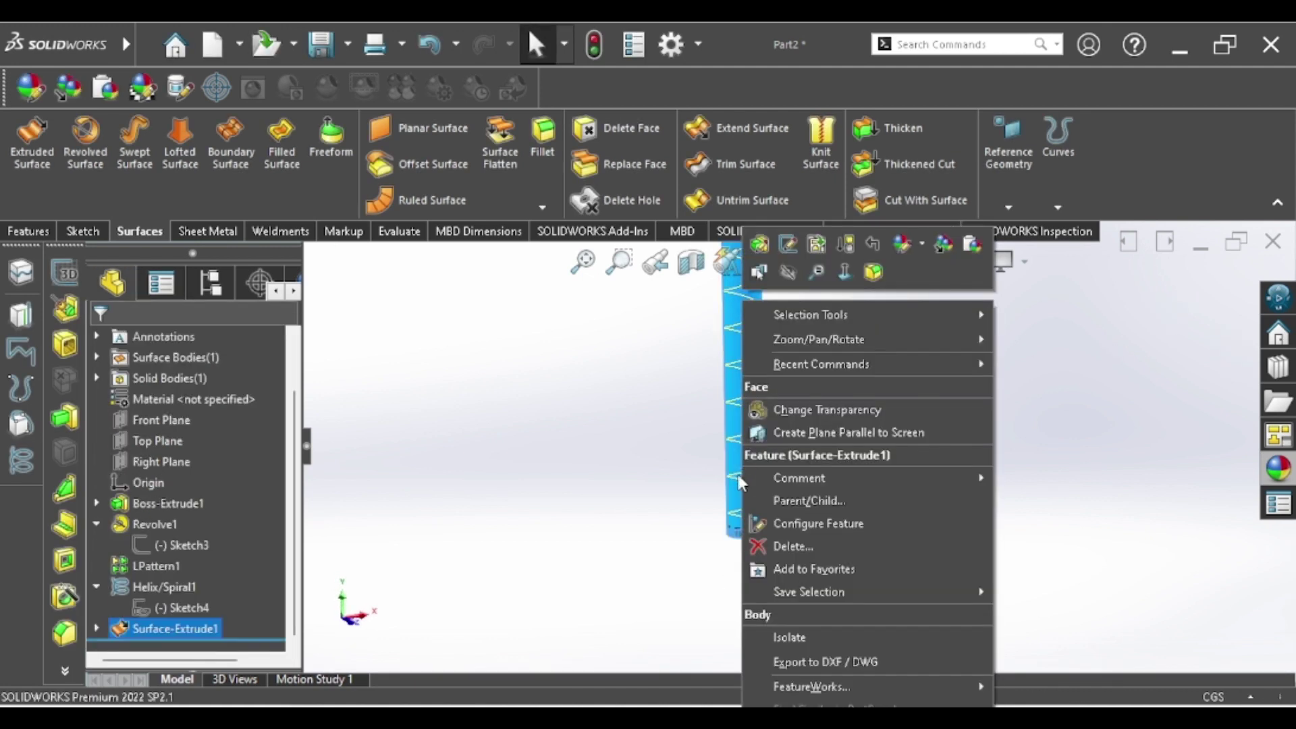
{"action": "left_click", "coordinate": [729, 475]}
{"action": "right_click", "coordinate": [146, 587]}
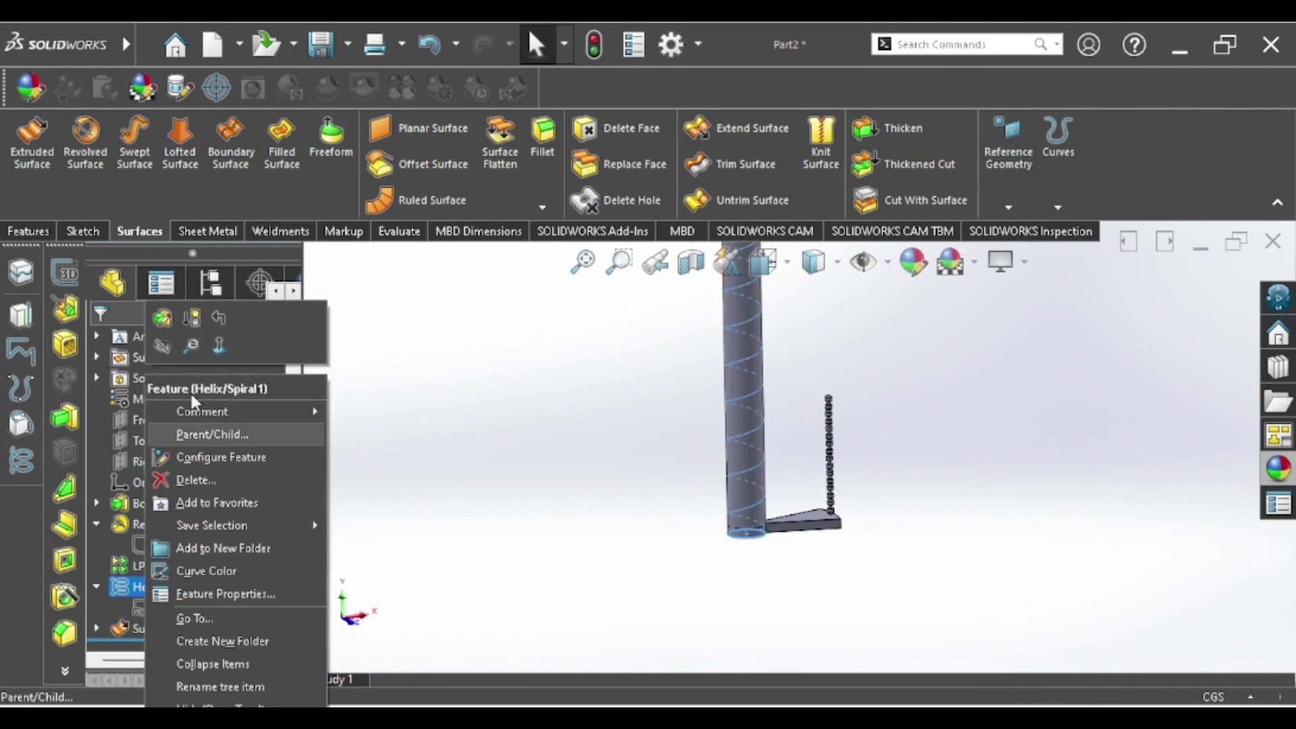
{"action": "left_click", "coordinate": [177, 333]}
{"action": "middle_click_drag", "start_coordinate": [776, 570], "coordinate": [784, 560]}
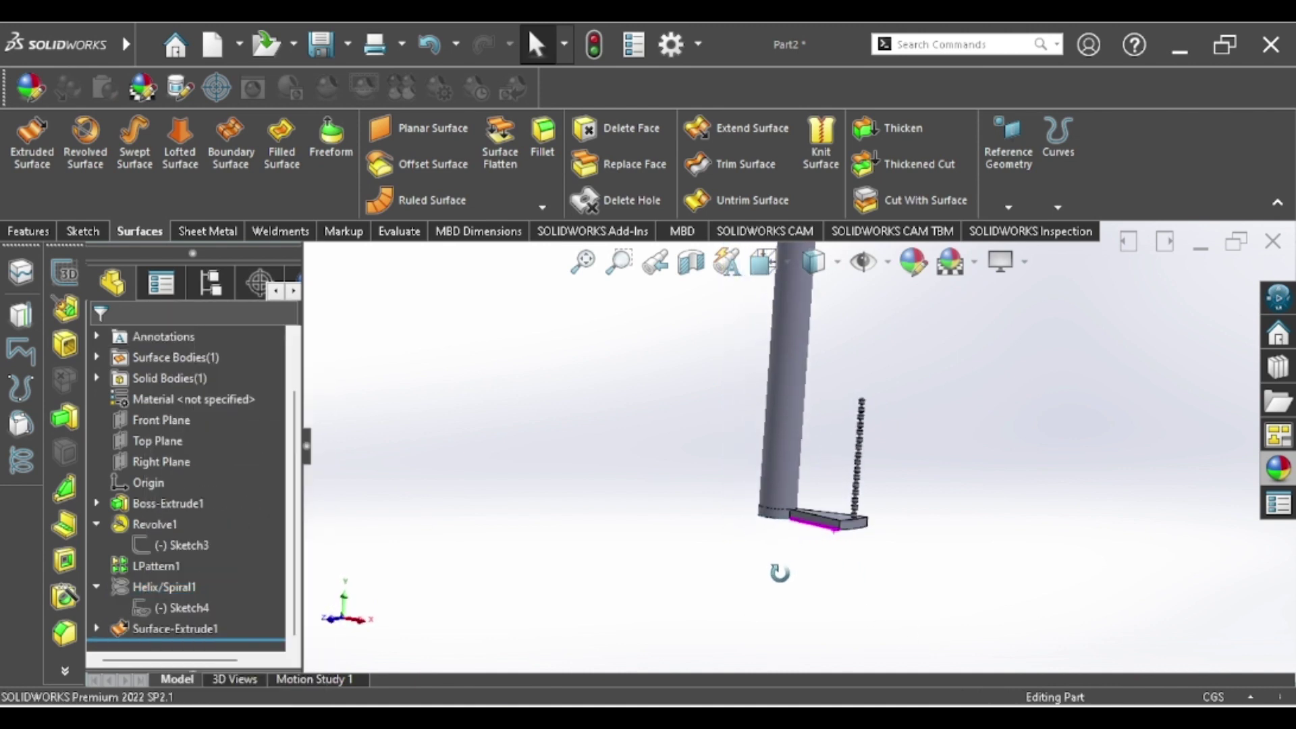
{"action": "left_click", "coordinate": [138, 588]}
{"action": "right_click", "coordinate": [133, 599]}
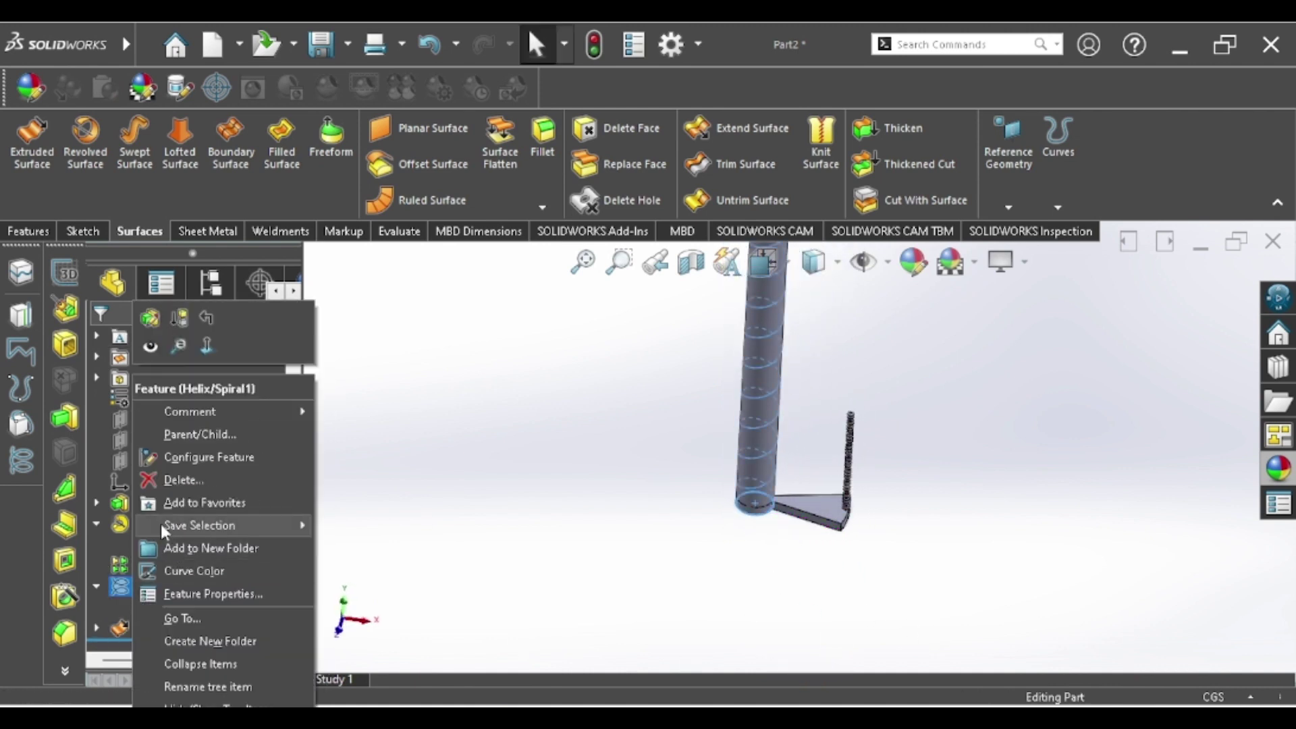
{"action": "left_click", "coordinate": [151, 343]}
{"action": "left_click", "coordinate": [661, 562]}
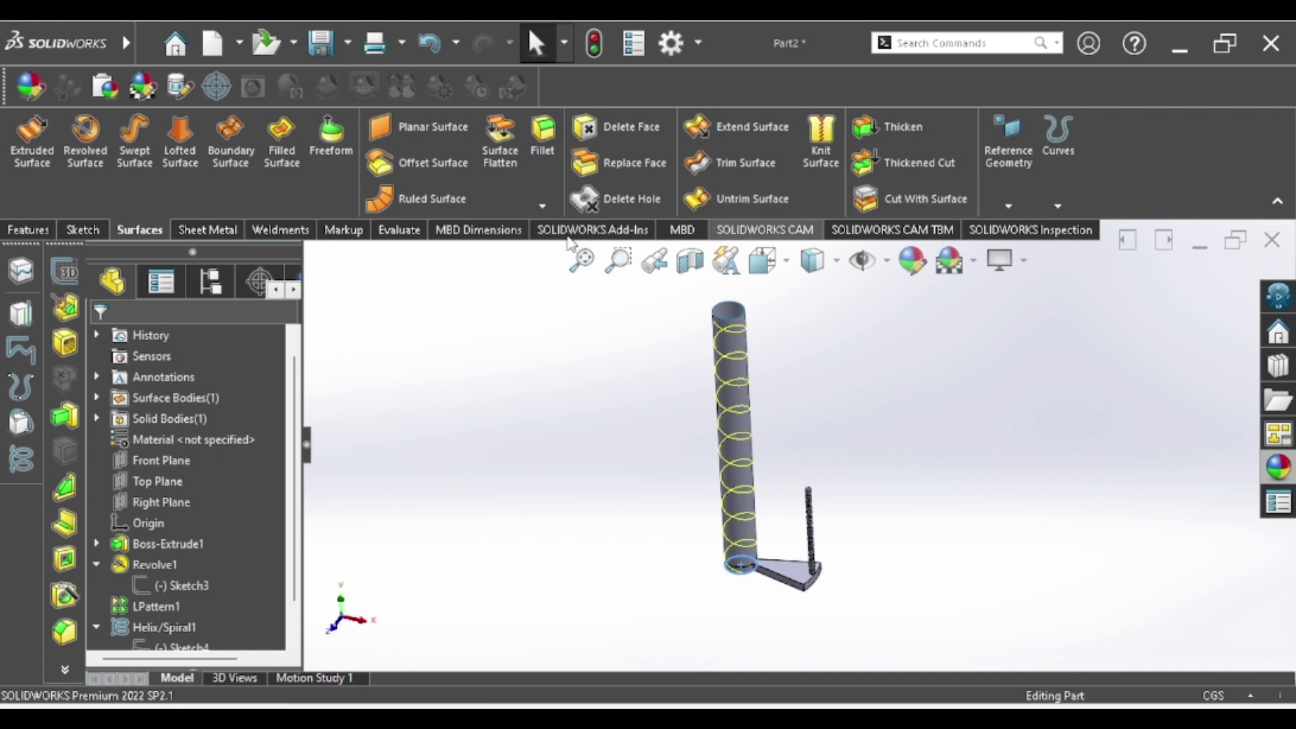
Step: Start a Curve Driven Pattern along the helix, patterning bodies instead of features
{"action": "left_click", "coordinate": [42, 231]}
{"action": "left_click", "coordinate": [596, 206]}
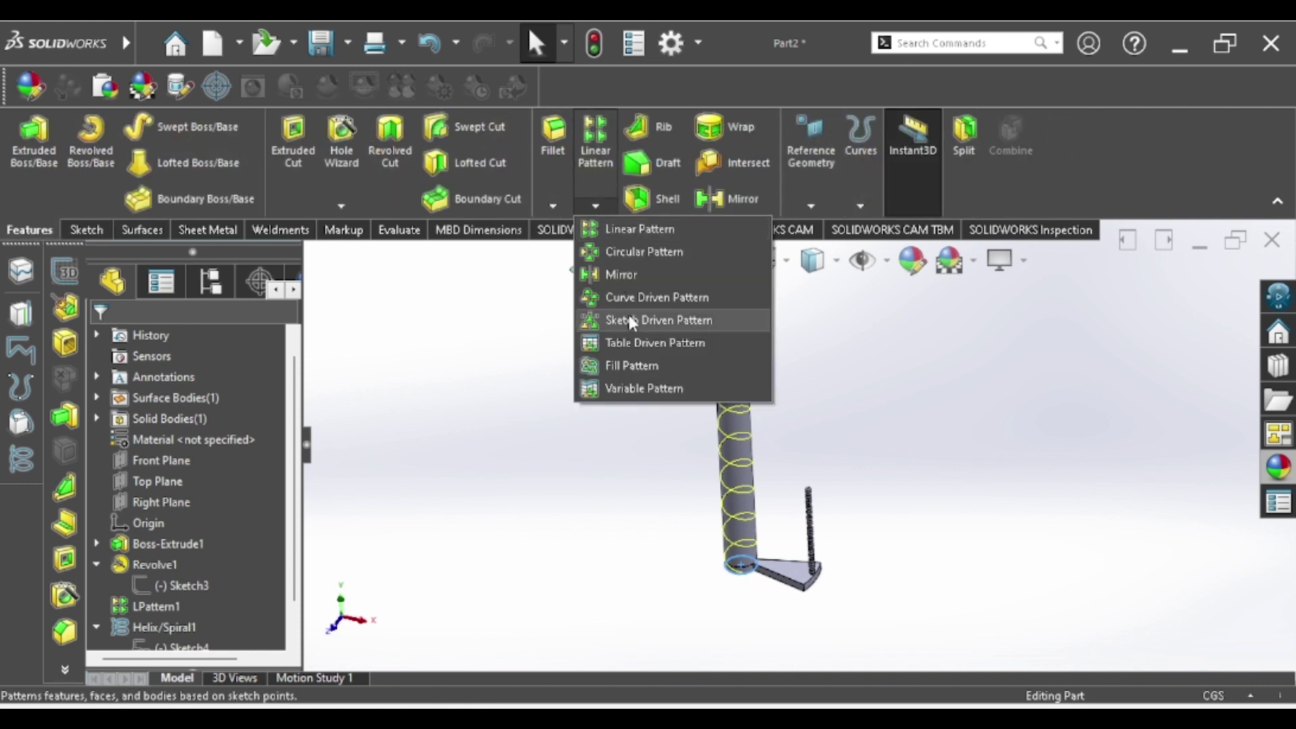
{"action": "left_click", "coordinate": [619, 300]}
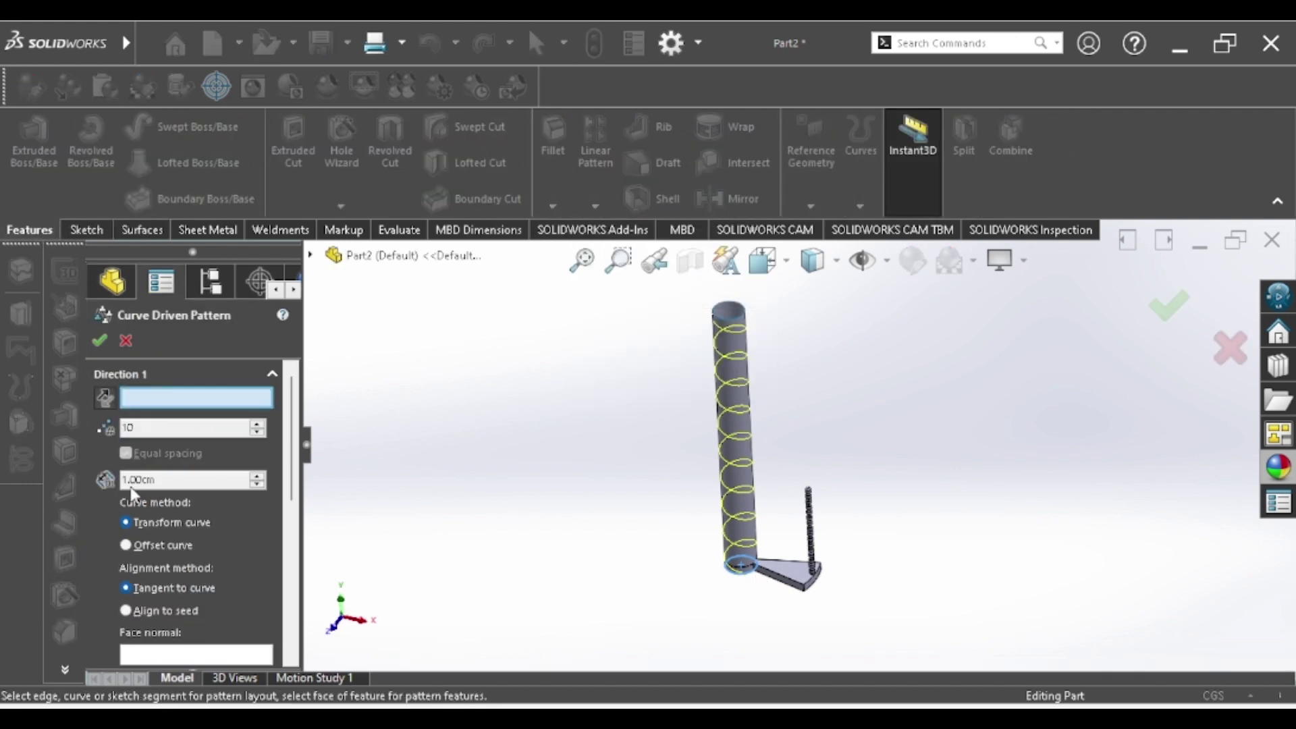
{"action": "scroll", "coordinate": [735, 486], "scroll_direction": "down", "scroll_amount": 3}
{"action": "left_click", "coordinate": [736, 478]}
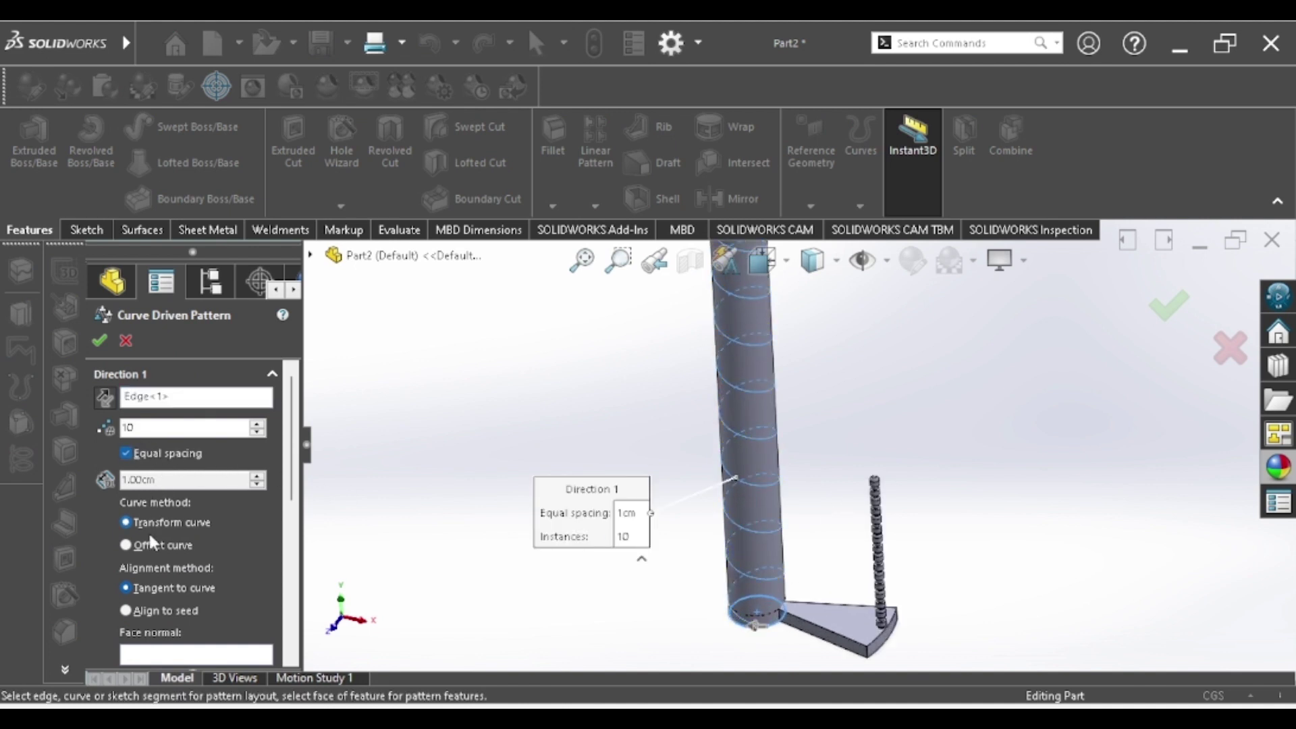
{"action": "scroll", "coordinate": [162, 507], "scroll_direction": "down", "scroll_amount": 4}
{"action": "left_click", "coordinate": [158, 502]}
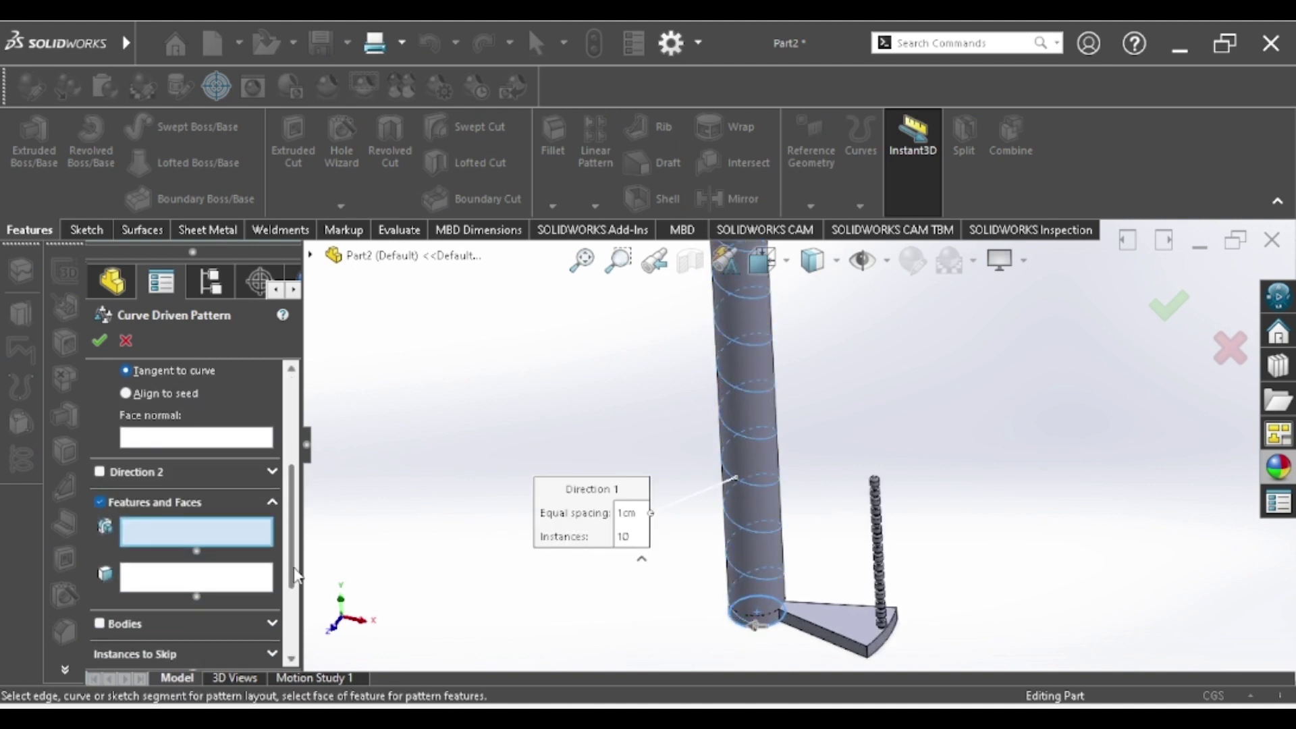
{"action": "left_click", "coordinate": [101, 501]}
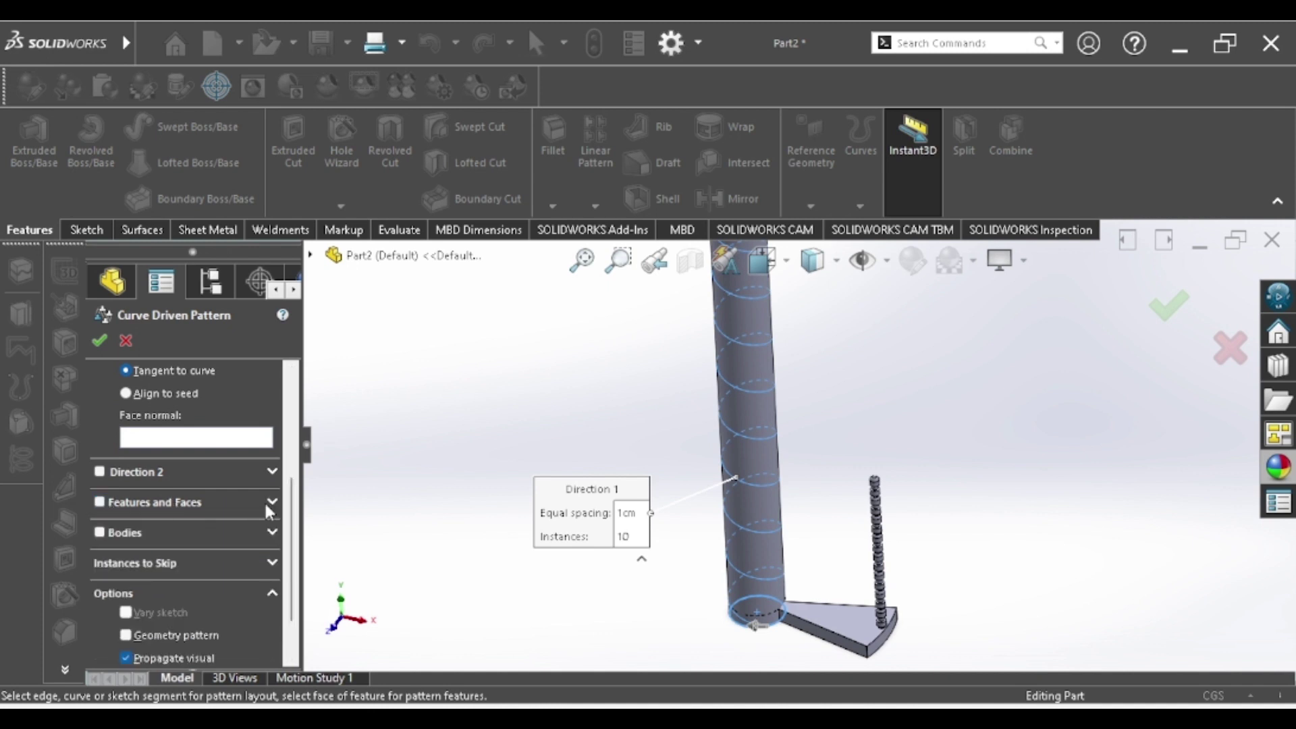
{"action": "left_click", "coordinate": [99, 534]}
Step: Pattern the LPattern1 body with the column surface as face normal, and accept
{"action": "left_click", "coordinate": [311, 256]}
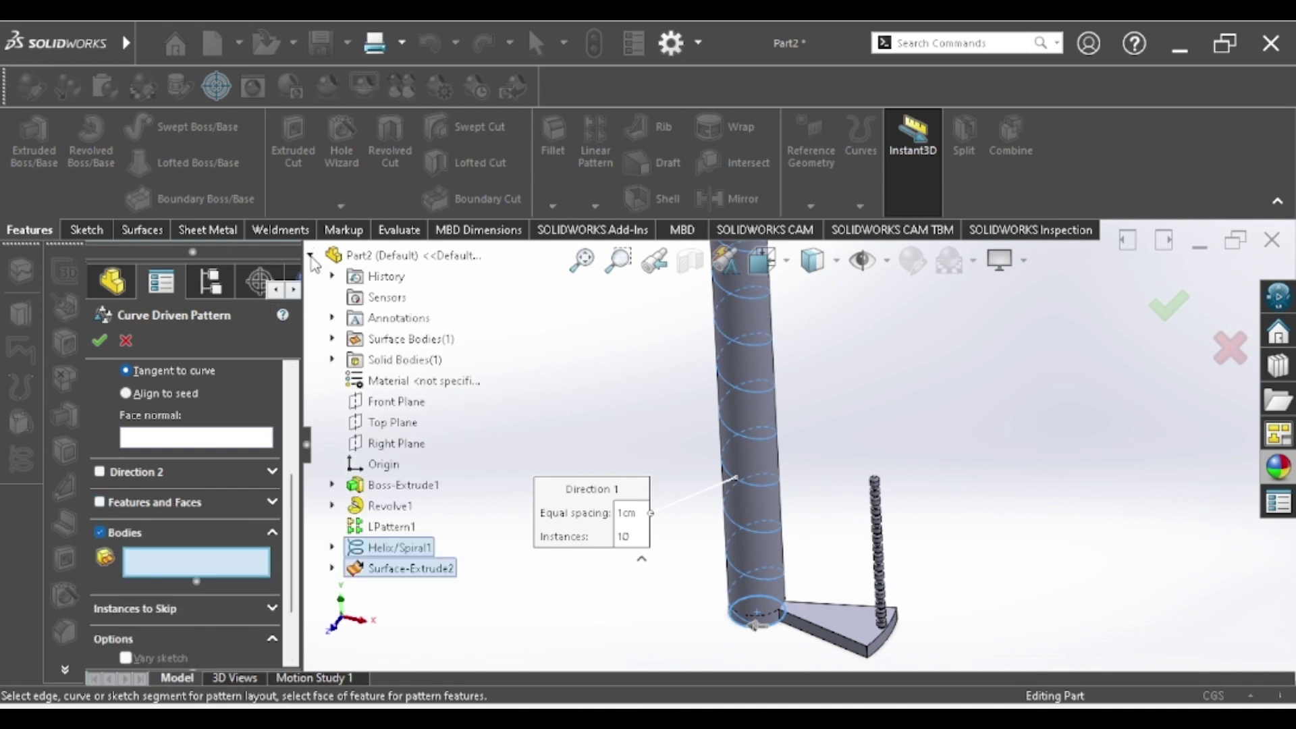
{"action": "left_click", "coordinate": [332, 360]}
{"action": "left_click", "coordinate": [404, 380]}
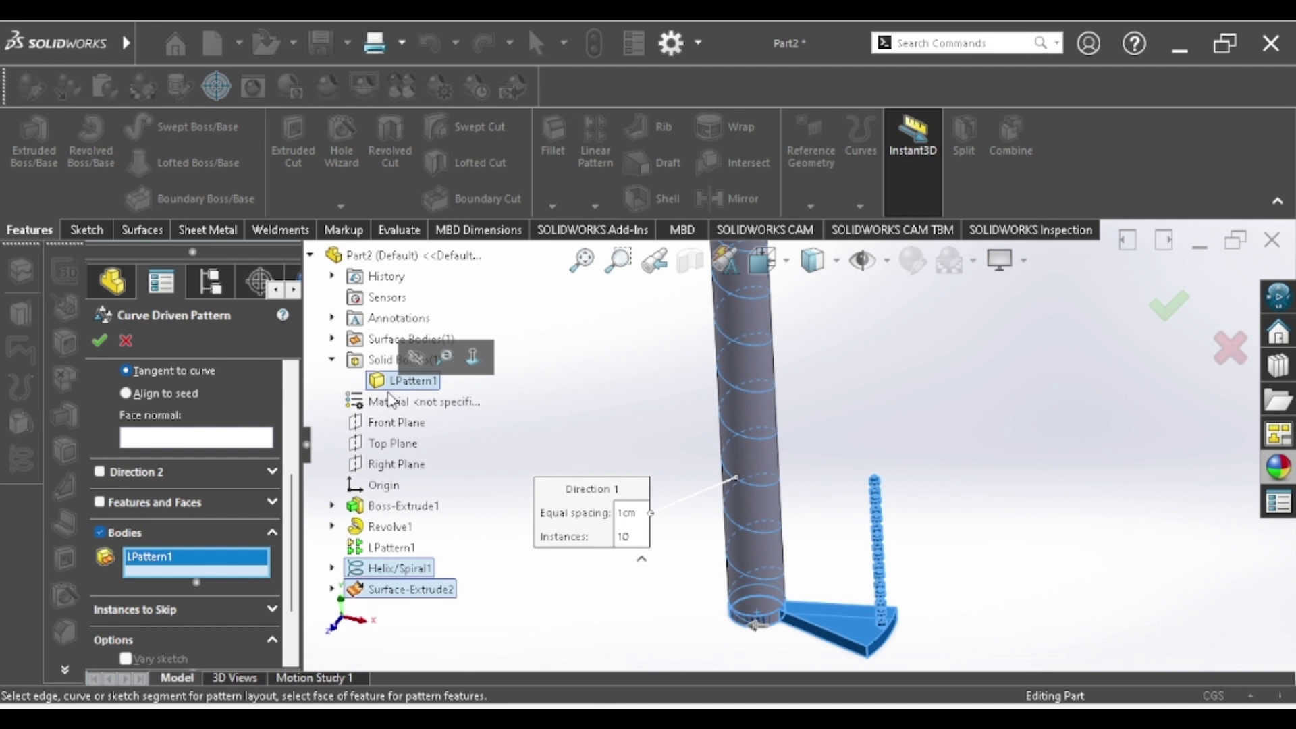
{"action": "left_click", "coordinate": [165, 443]}
{"action": "left_click", "coordinate": [752, 448]}
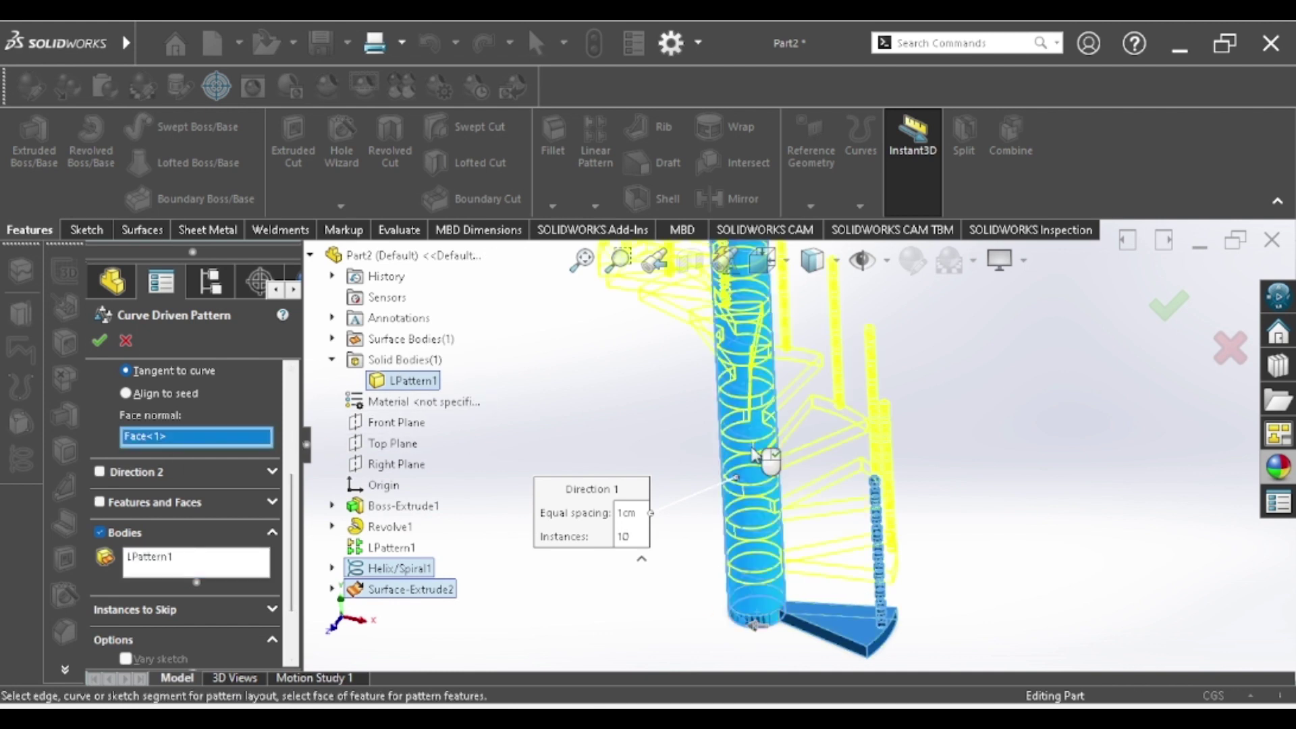
{"action": "scroll", "coordinate": [776, 446], "scroll_direction": "up", "scroll_amount": 3}
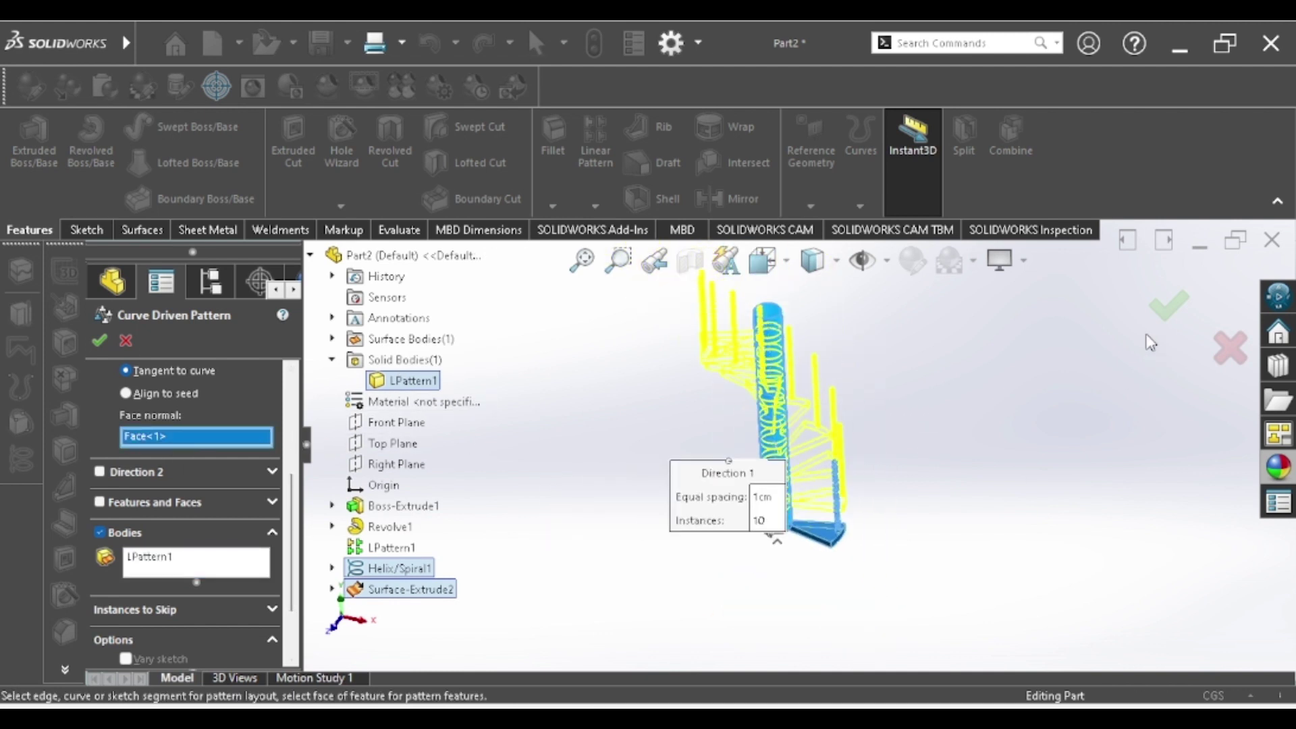
{"action": "left_click", "coordinate": [1169, 306]}
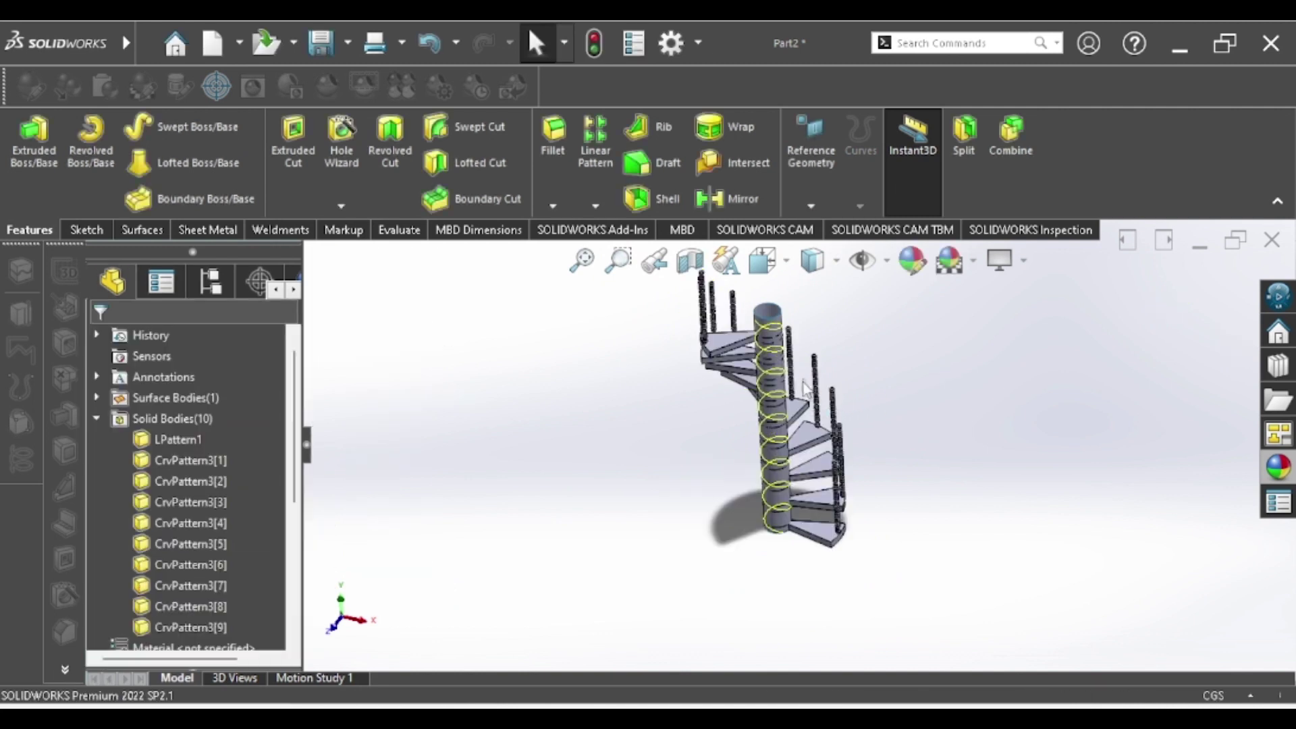
Step: Hide the helix curve and select the LPattern1 tread body
{"action": "scroll", "coordinate": [699, 405], "scroll_direction": "down", "scroll_amount": 3}
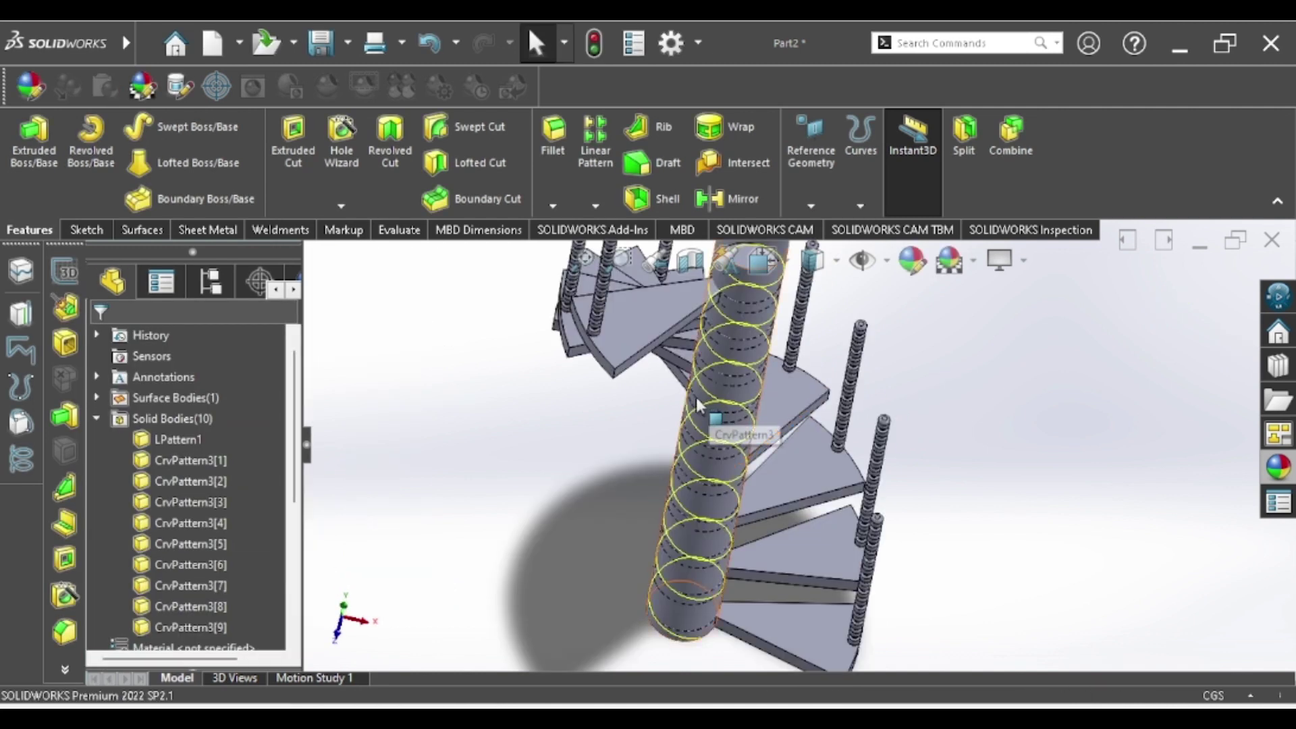
{"action": "left_click", "coordinate": [728, 347]}
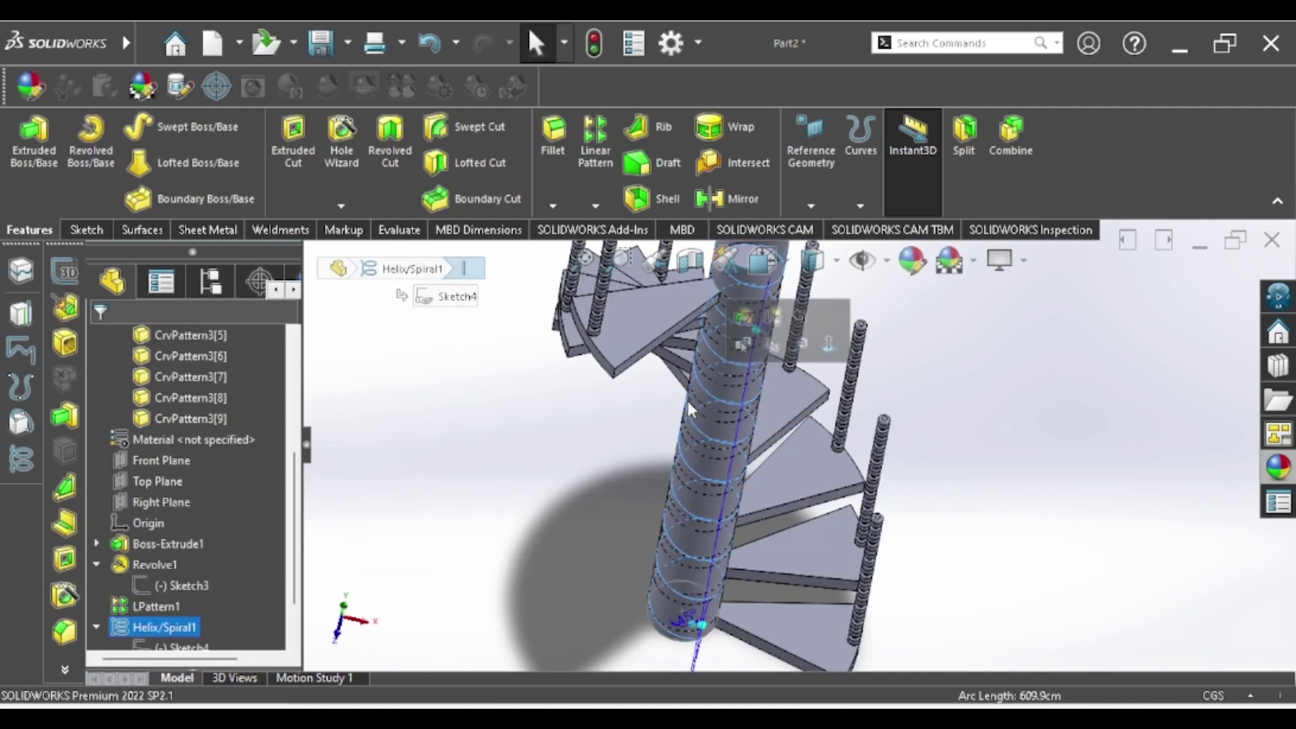
{"action": "left_click", "coordinate": [765, 356]}
{"action": "scroll", "coordinate": [864, 525], "scroll_direction": "down", "scroll_amount": 2}
{"action": "scroll", "coordinate": [859, 511], "scroll_direction": "down", "scroll_amount": 2}
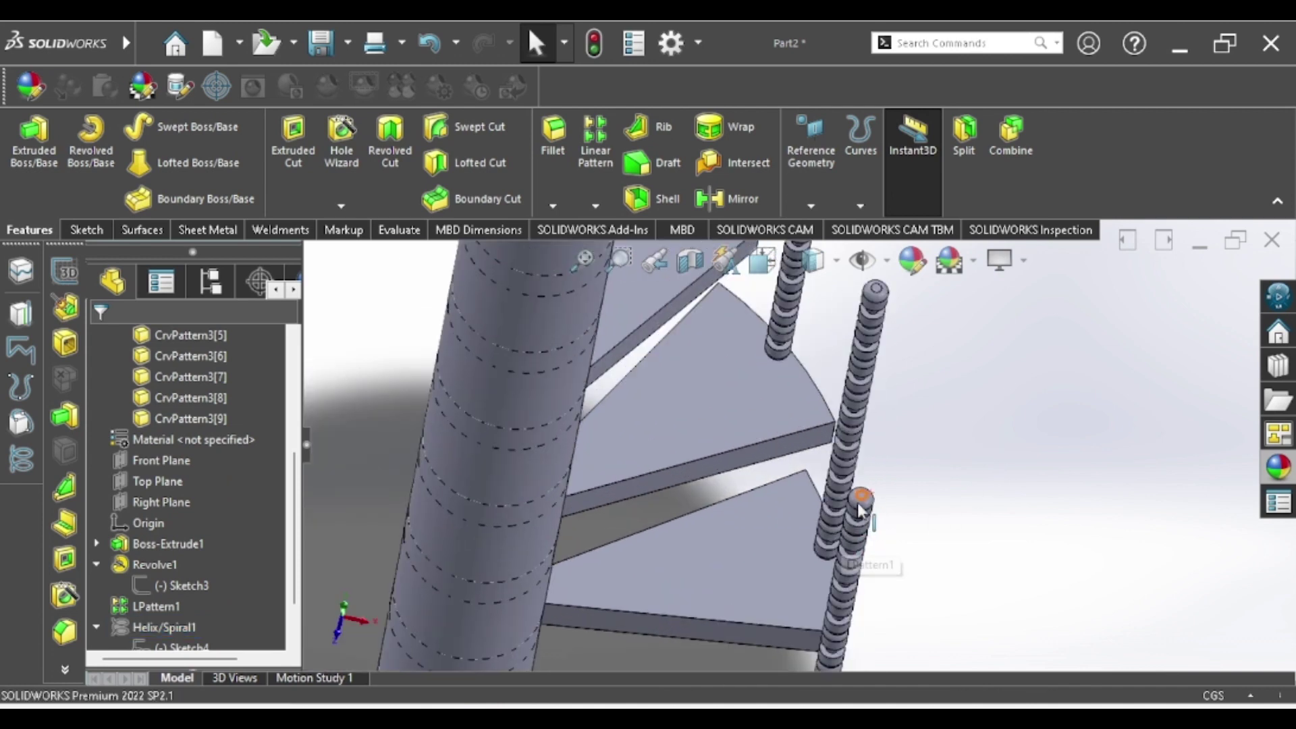
{"action": "left_click", "coordinate": [859, 511]}
Step: Sketch a circle on the tread top, centred on the column axis through a baluster
{"action": "left_click", "coordinate": [938, 439]}
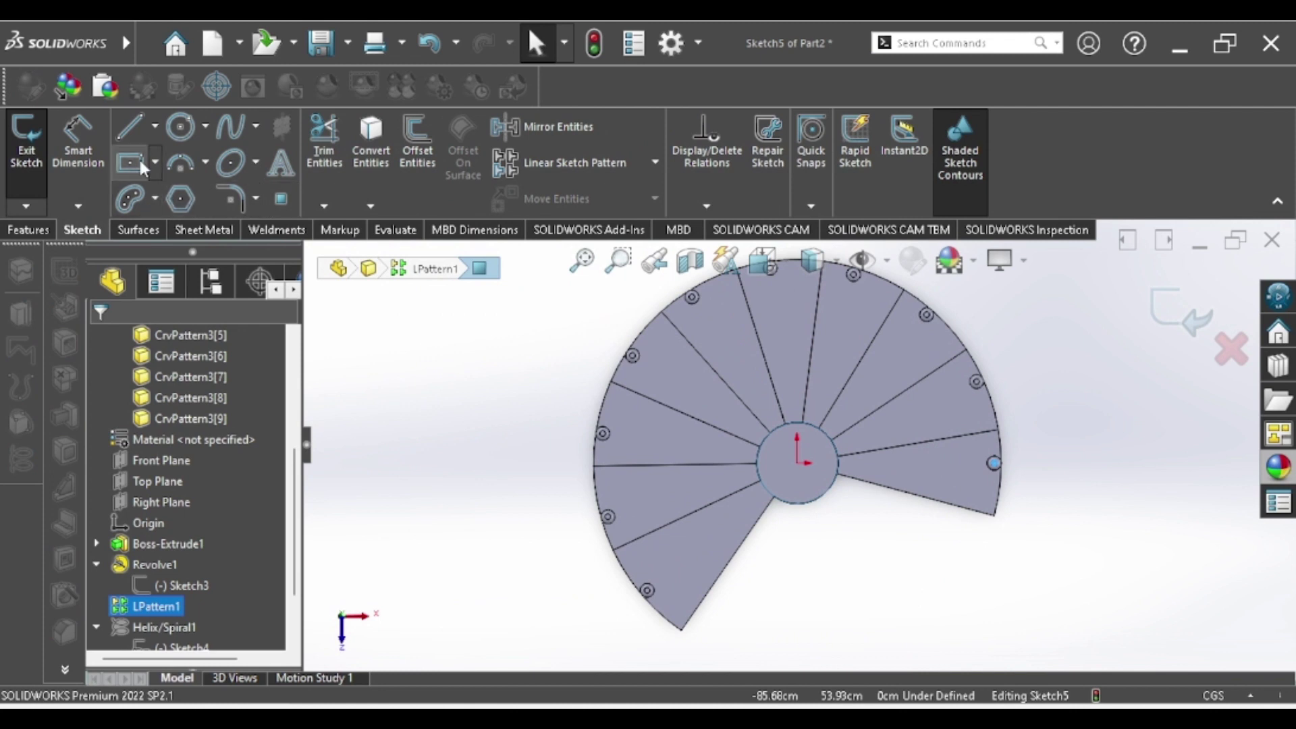
{"action": "left_click", "coordinate": [187, 134]}
{"action": "left_click", "coordinate": [799, 464]}
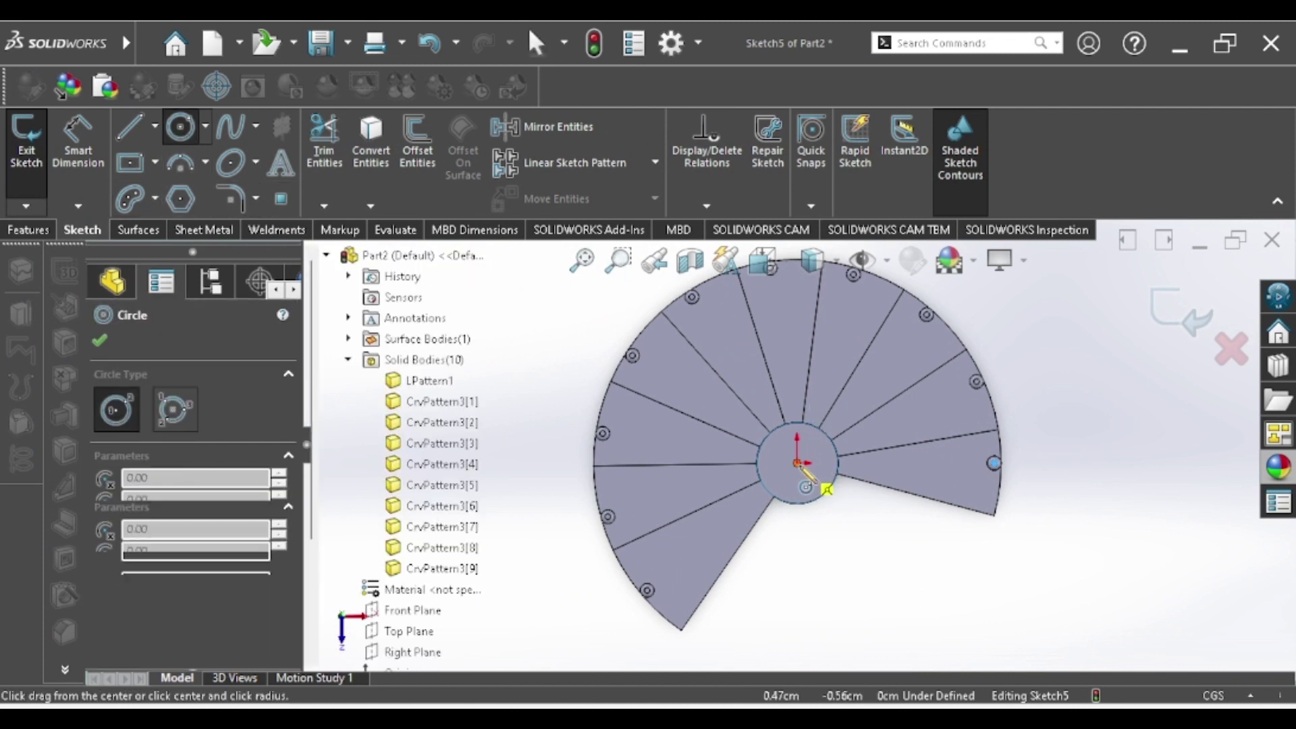
{"action": "scroll", "coordinate": [1017, 485], "scroll_direction": "down", "scroll_amount": 3}
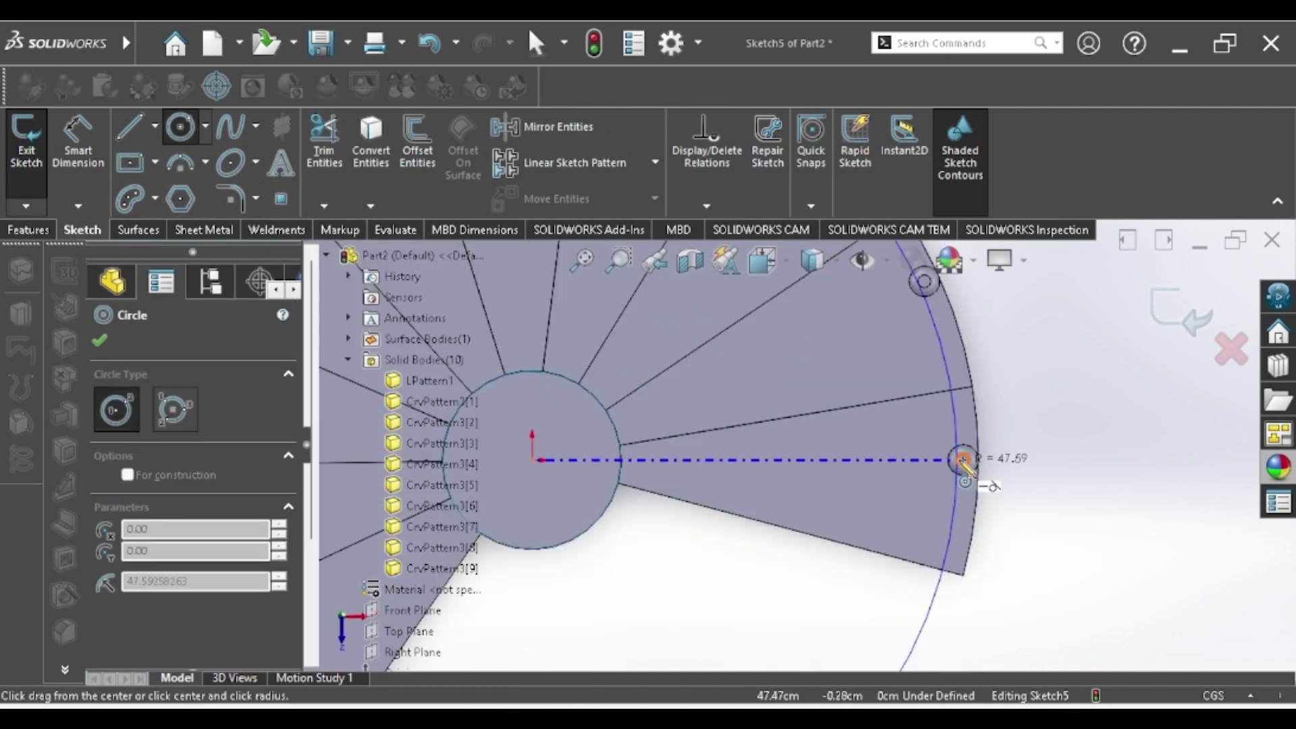
{"action": "left_click", "coordinate": [965, 462]}
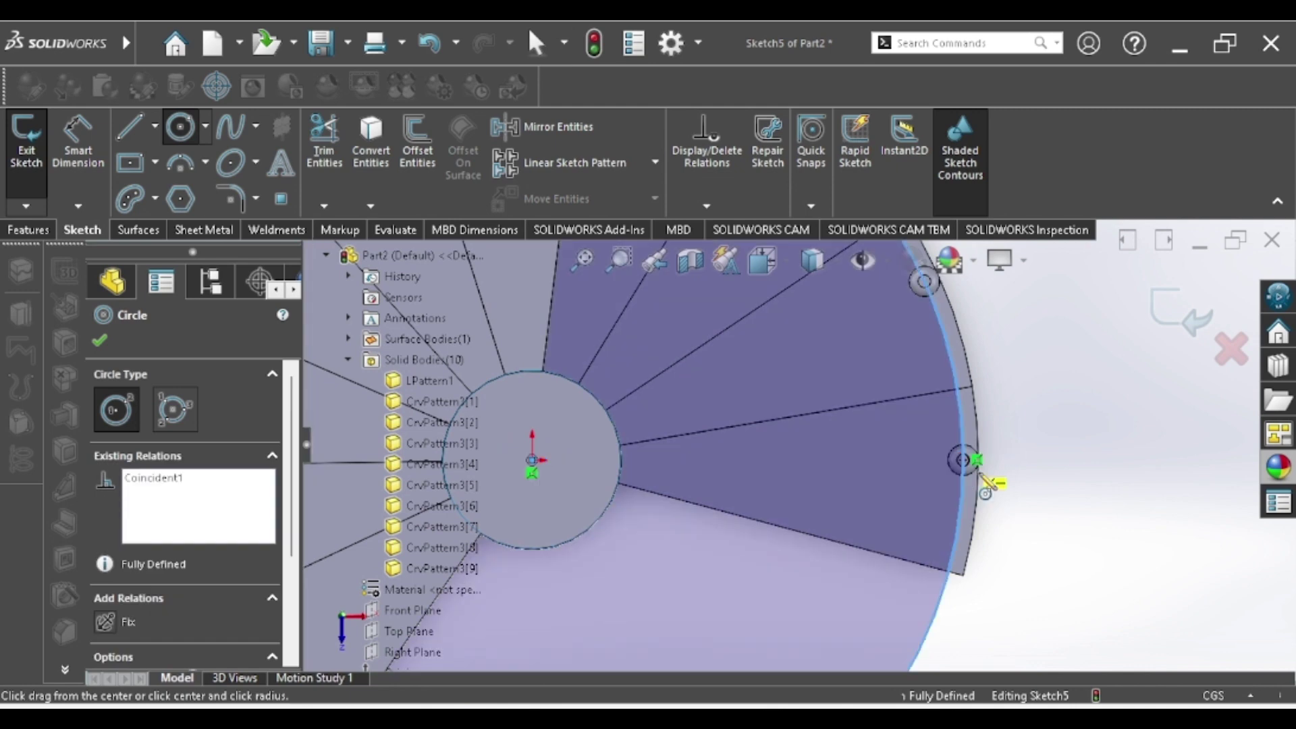
{"action": "left_click", "coordinate": [1183, 312]}
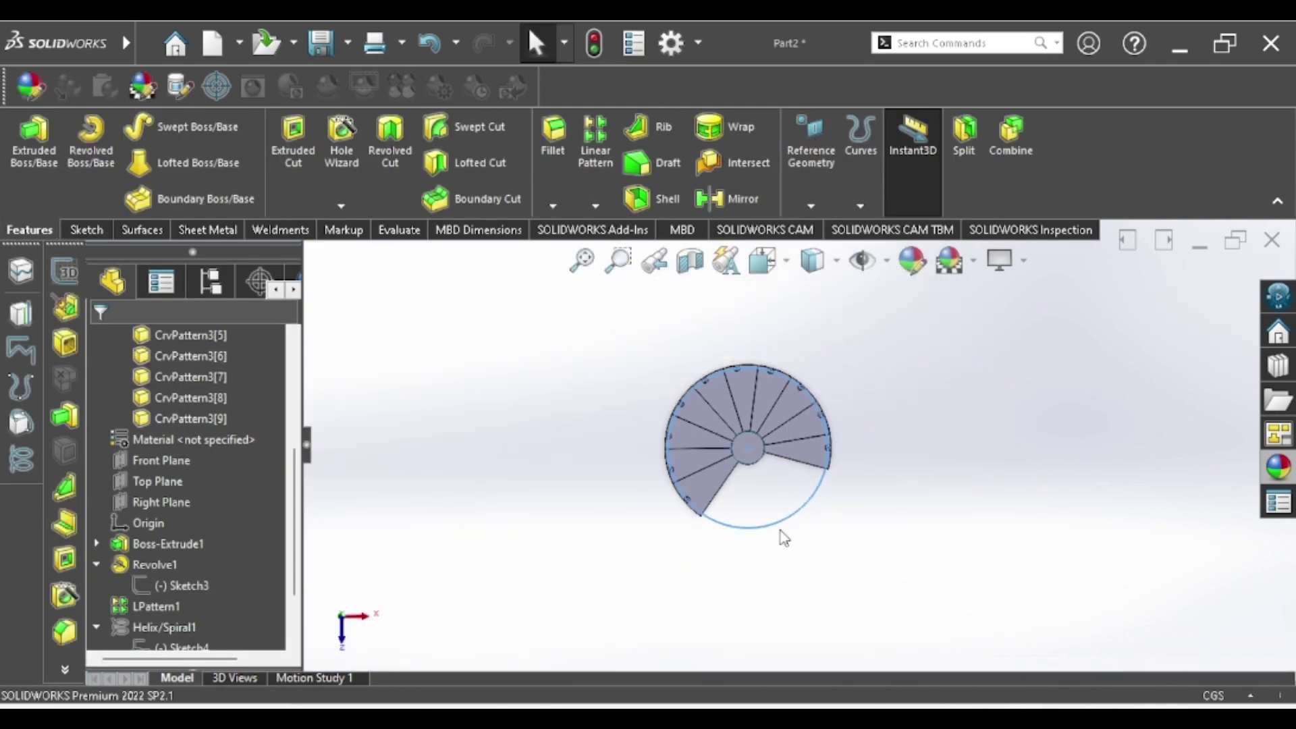
{"action": "middle_click_drag", "start_coordinate": [760, 375], "coordinate": [753, 364]}
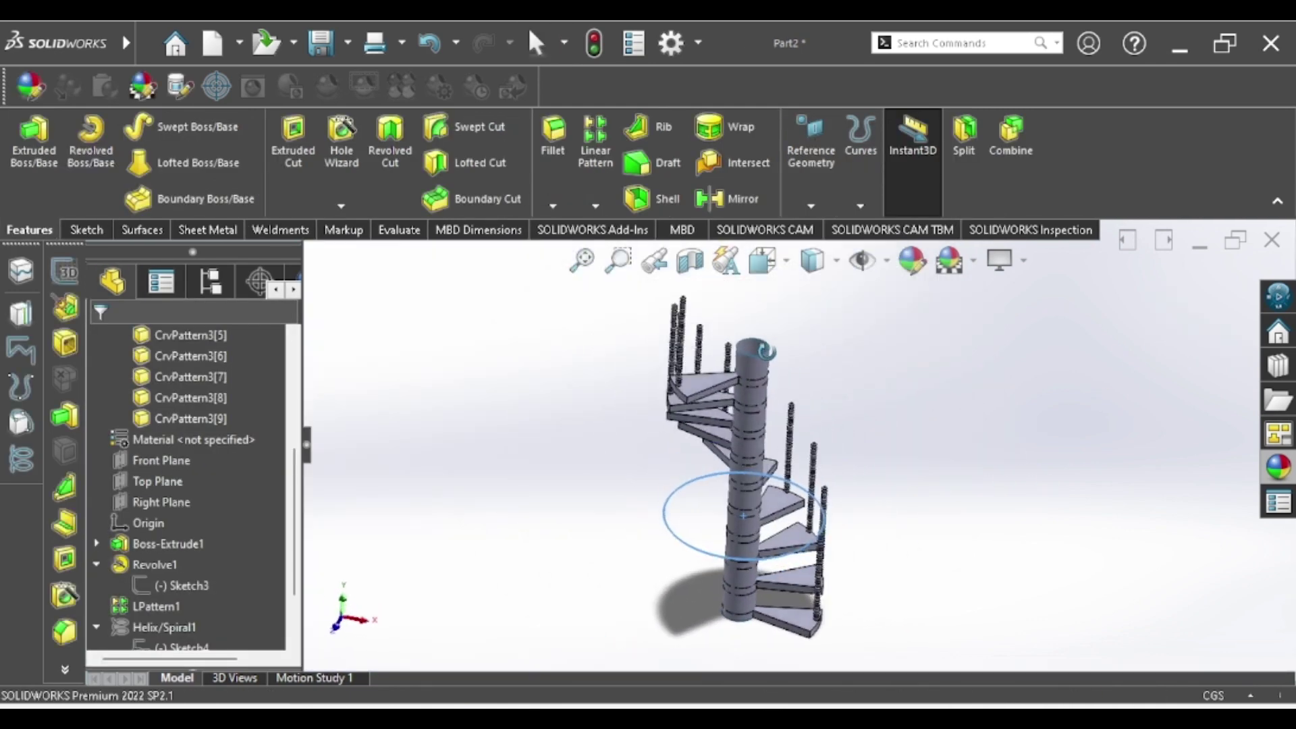
{"action": "scroll", "coordinate": [777, 473], "scroll_direction": "down", "scroll_amount": 5}
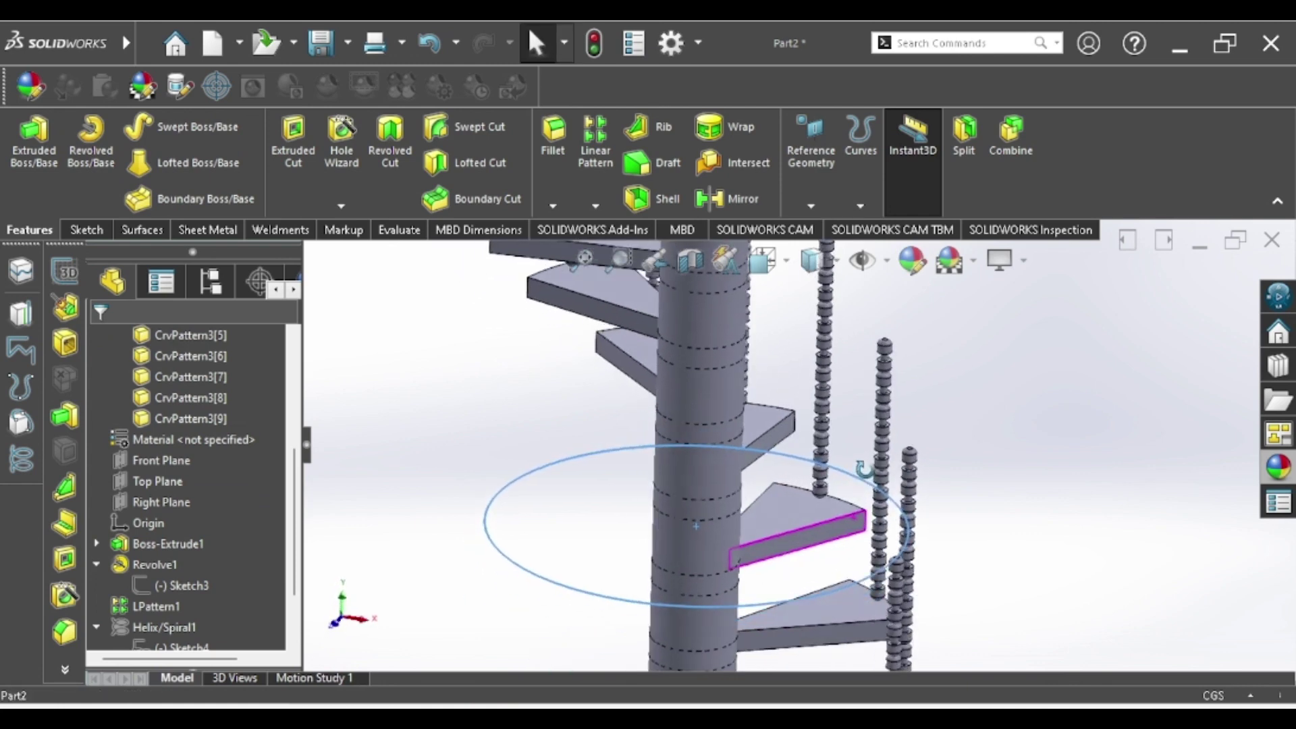
{"action": "left_click", "coordinate": [860, 204]}
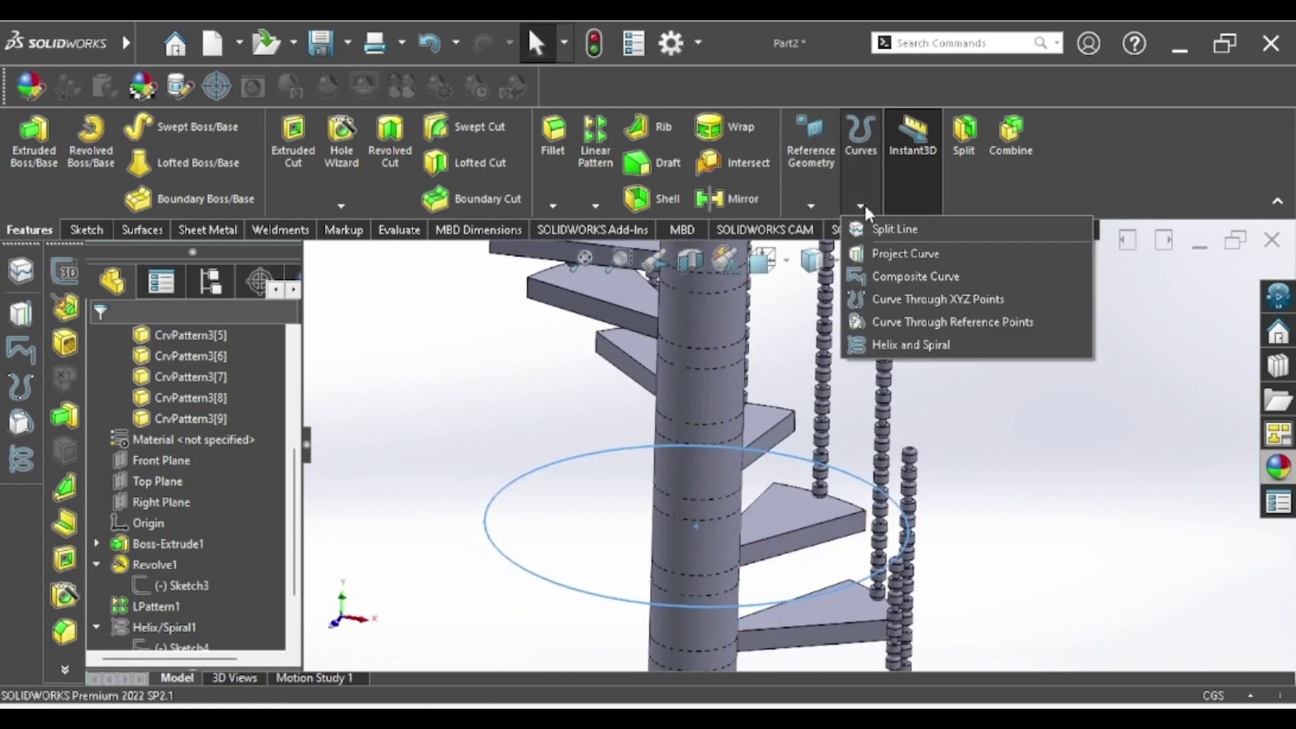
Step: Create a counterclockwise helix on the circle: 271 cm pitch, 0.65 revolutions, 86° start angle
{"action": "left_click", "coordinate": [876, 348]}
{"action": "scroll", "coordinate": [658, 541], "scroll_direction": "up", "scroll_amount": 3}
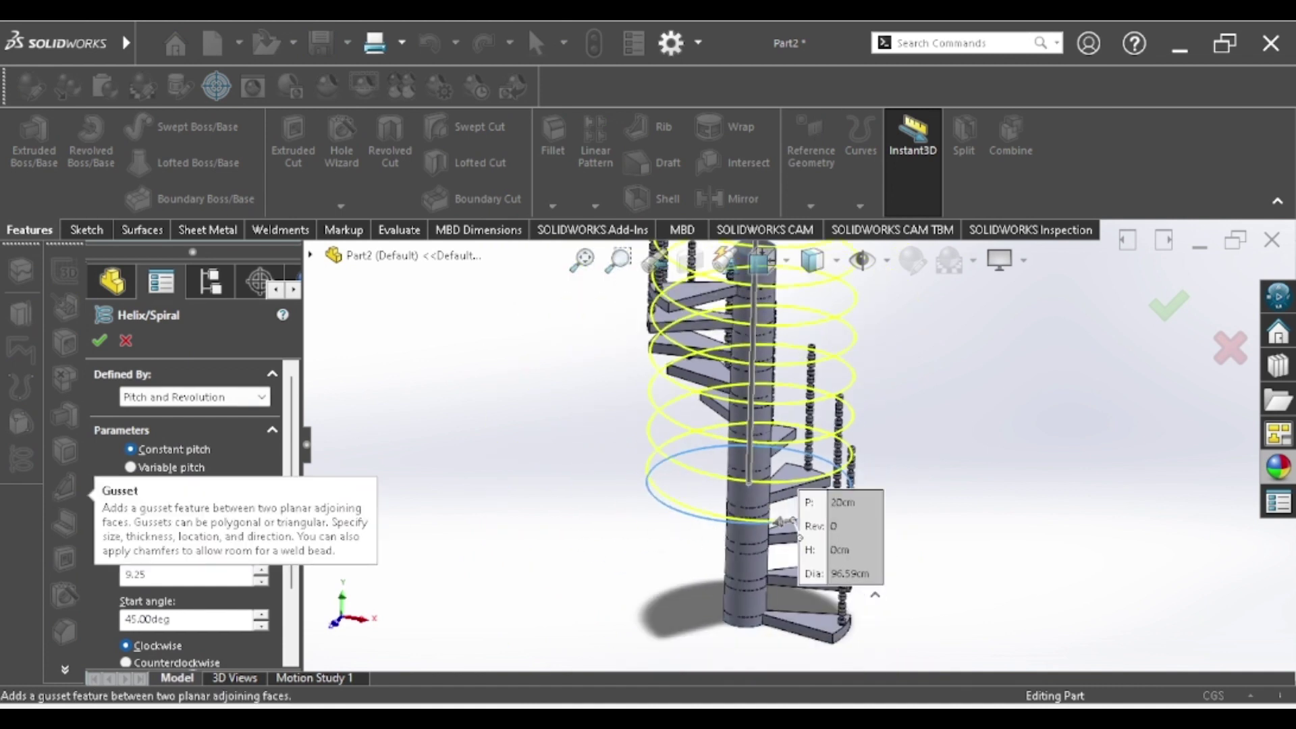
{"action": "type", "text": "271"}
{"action": "left_click", "coordinate": [181, 578]}
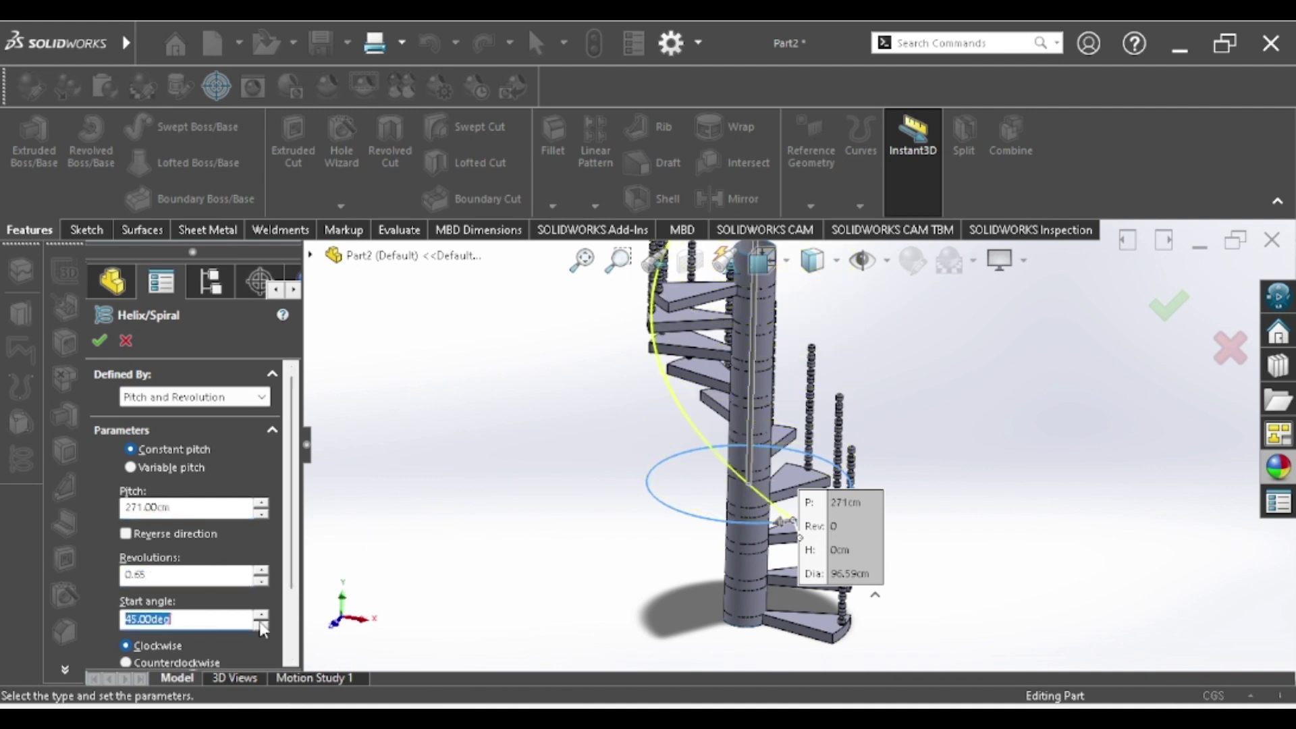
{"action": "scroll", "coordinate": [248, 569], "scroll_direction": "down", "scroll_amount": 2}
{"action": "type", "text": "86"}
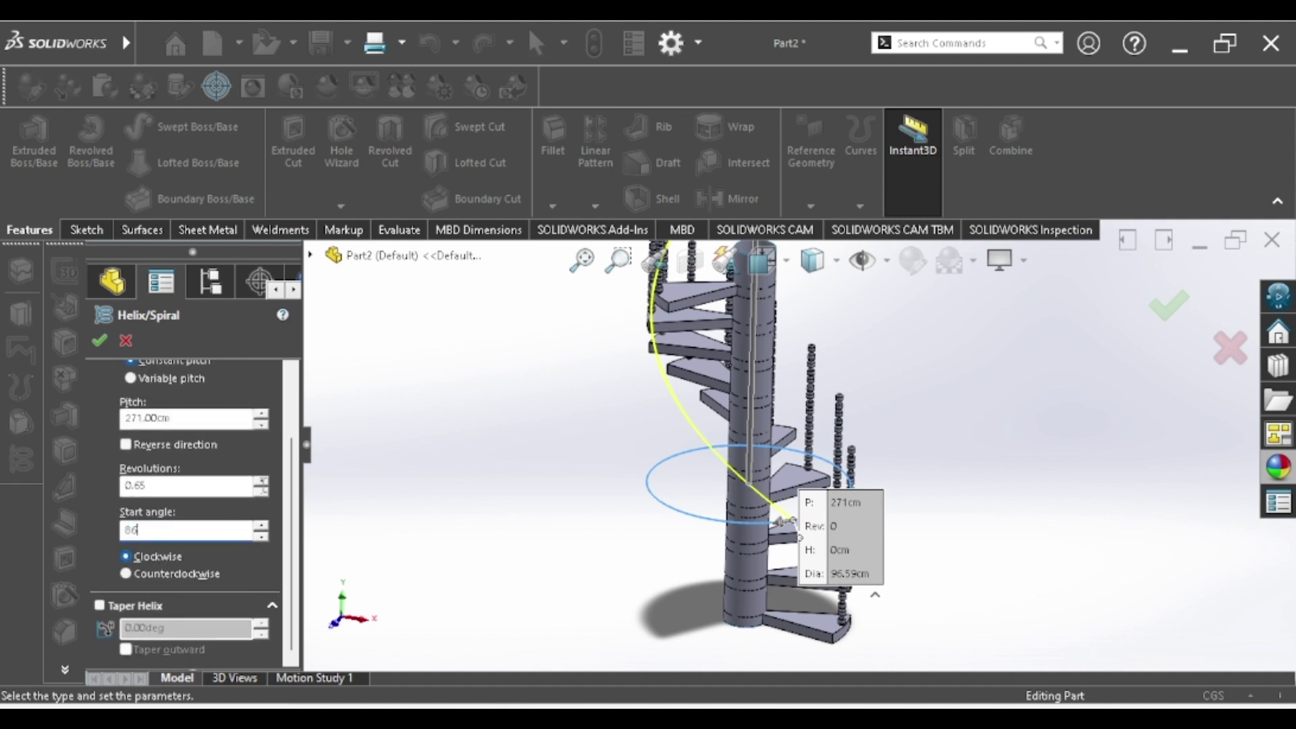
{"action": "key", "text": "Return"}
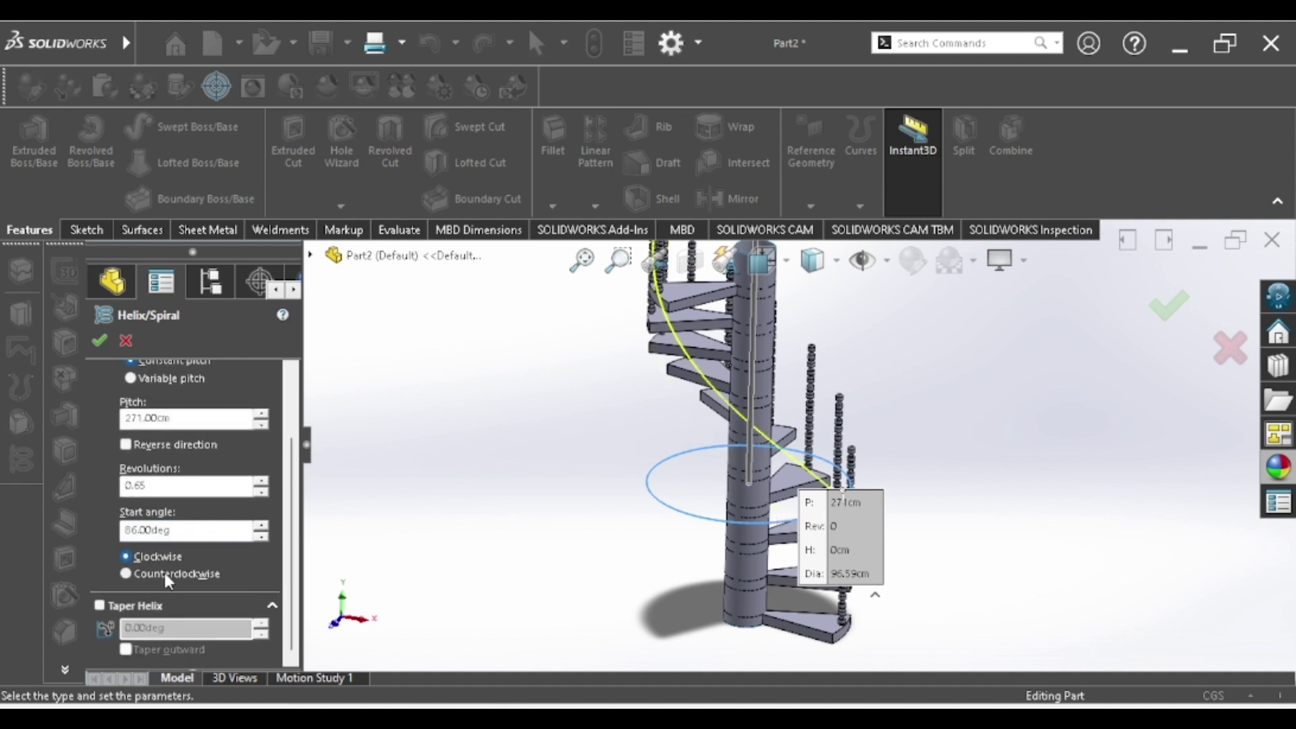
{"action": "left_click", "coordinate": [164, 572]}
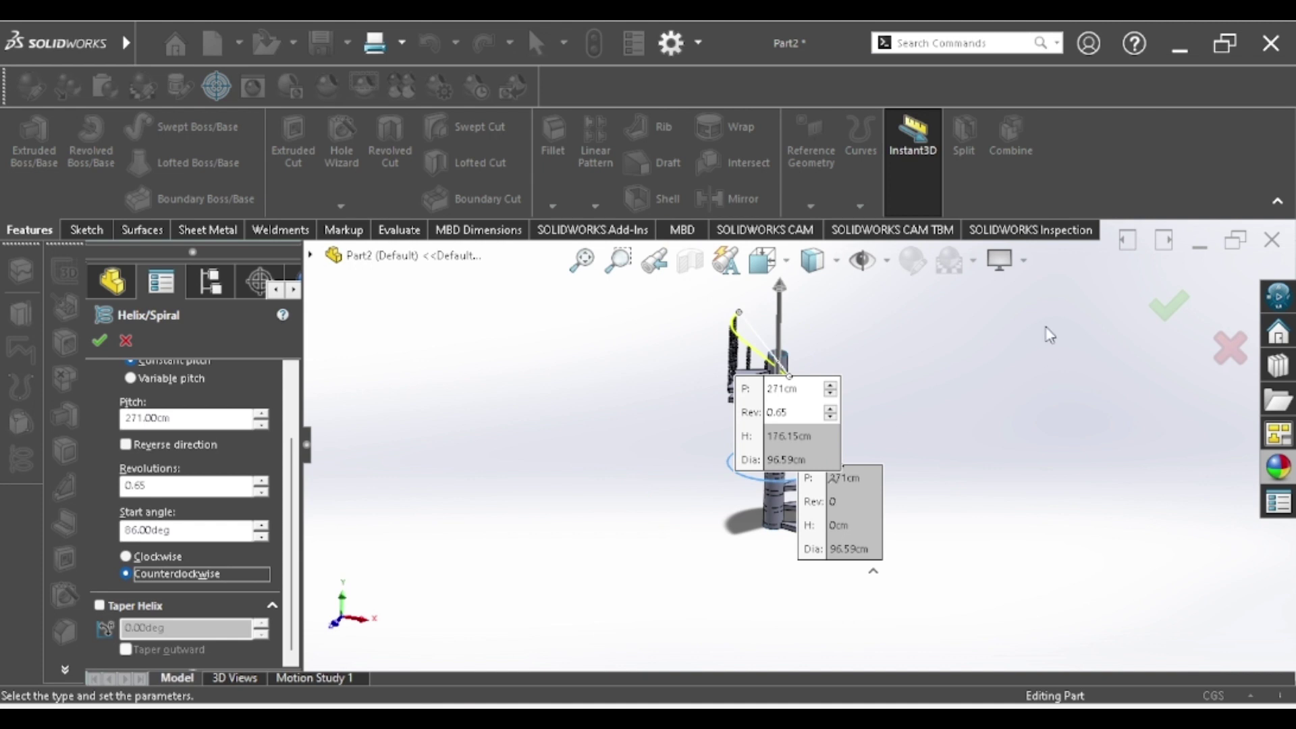
{"action": "middle_click_drag", "start_coordinate": [790, 564], "coordinate": [888, 529]}
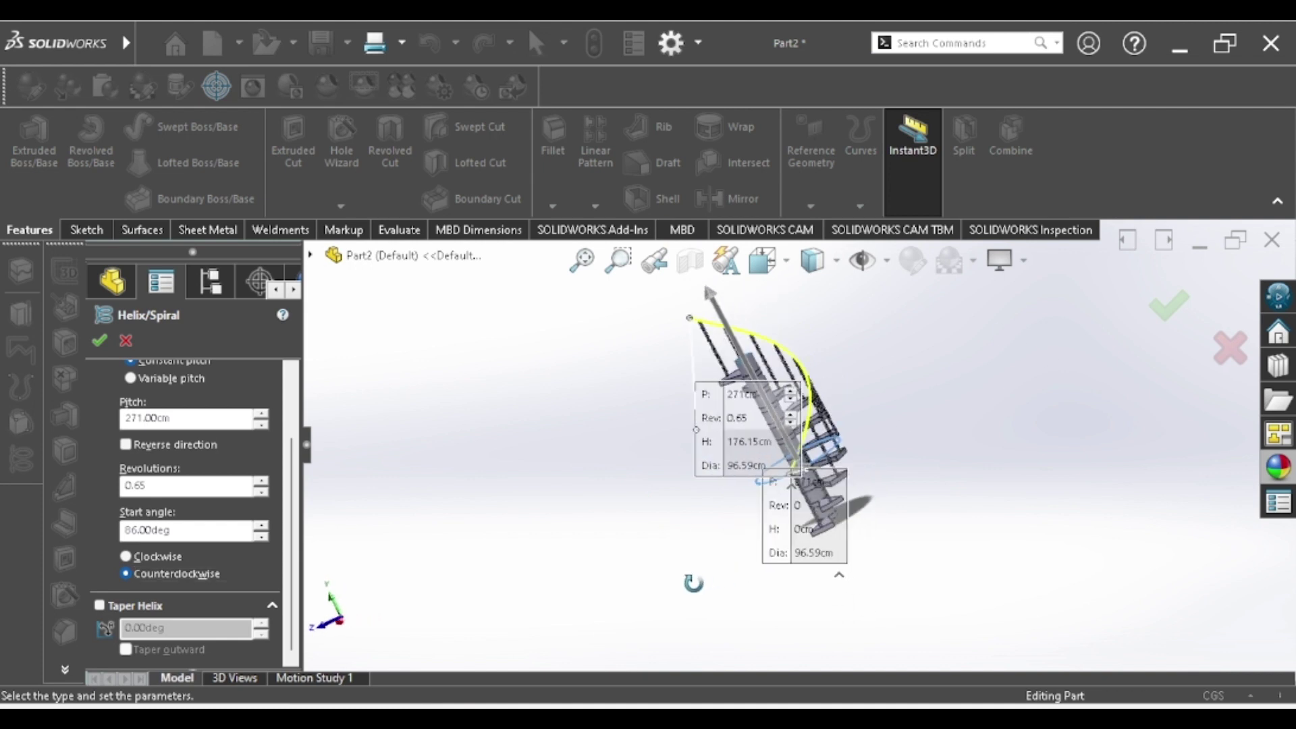
{"action": "left_click", "coordinate": [1170, 312]}
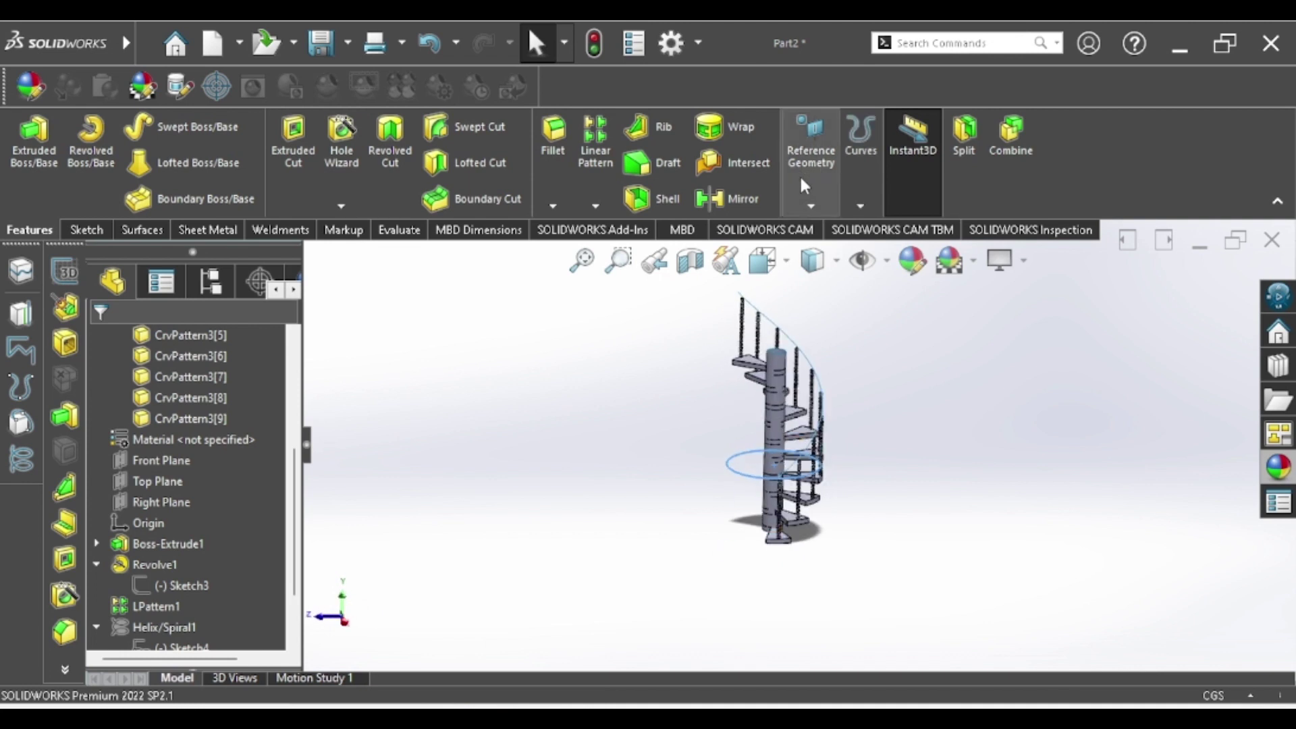
Step: Create Plane1 perpendicular to Helix/Spiral2 through a point on it
{"action": "left_click", "coordinate": [811, 202]}
{"action": "left_click", "coordinate": [828, 233]}
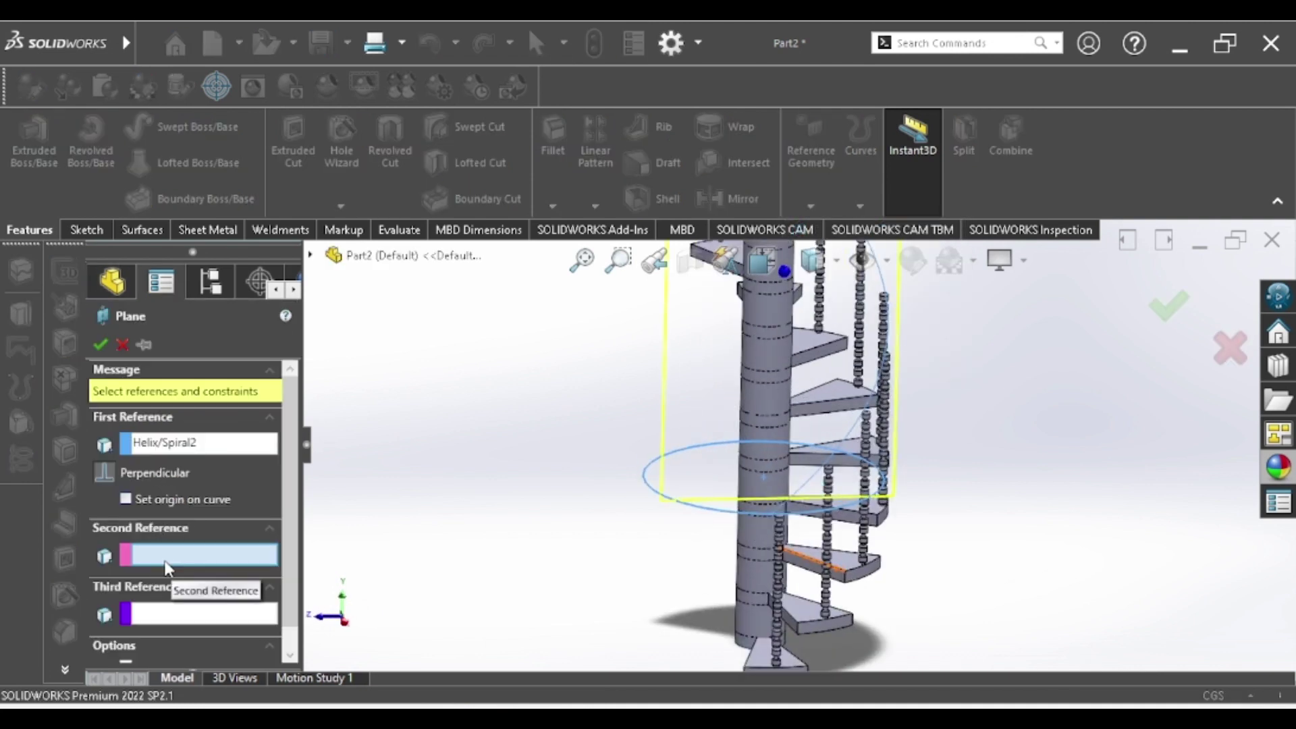
{"action": "scroll", "coordinate": [747, 459], "scroll_direction": "down", "scroll_amount": 2}
{"action": "scroll", "coordinate": [747, 460], "scroll_direction": "down", "scroll_amount": 3}
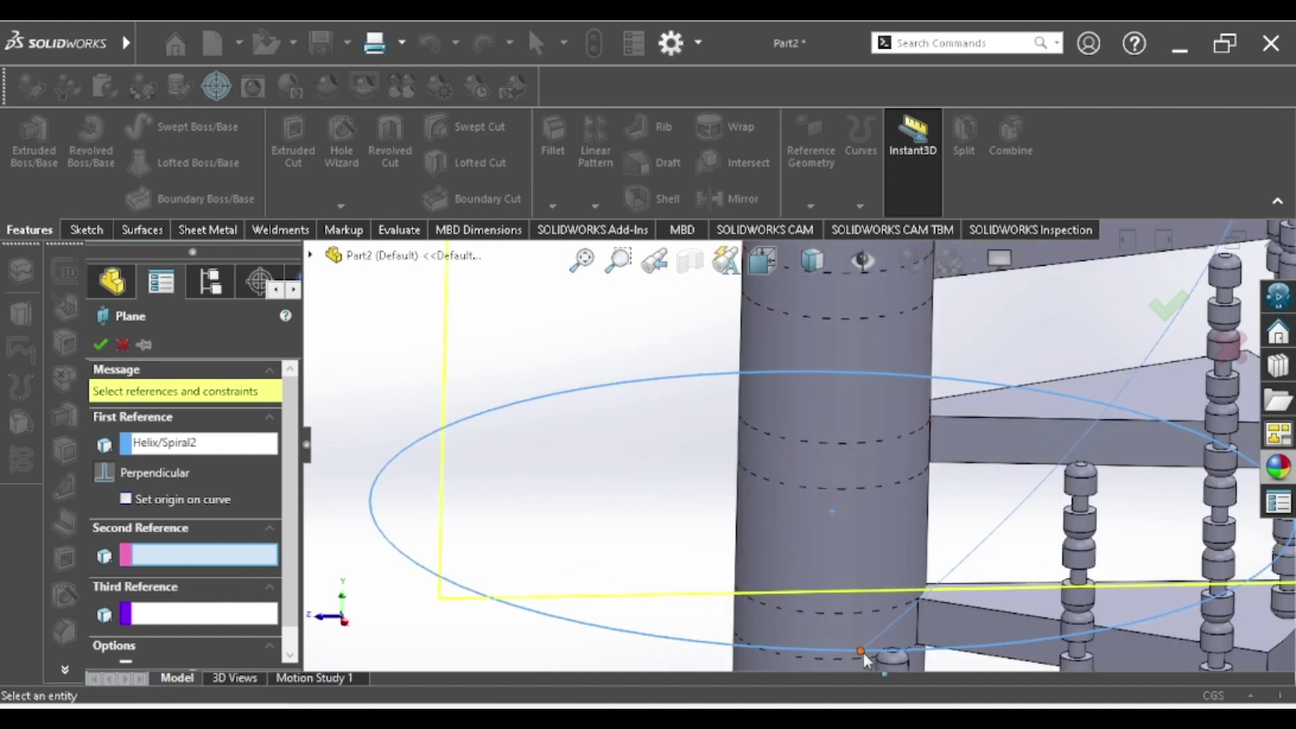
{"action": "left_click", "coordinate": [864, 653]}
{"action": "scroll", "coordinate": [915, 526], "scroll_direction": "up", "scroll_amount": 1}
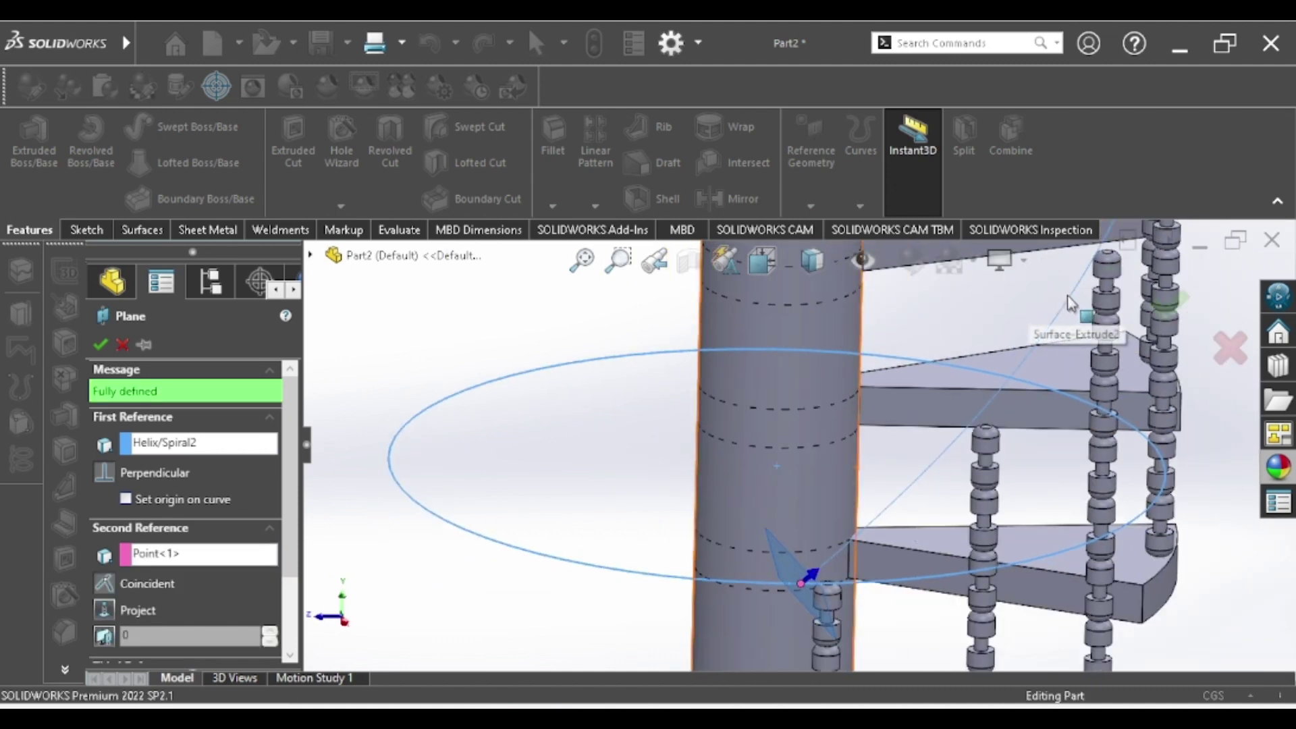
{"action": "left_click", "coordinate": [1167, 301]}
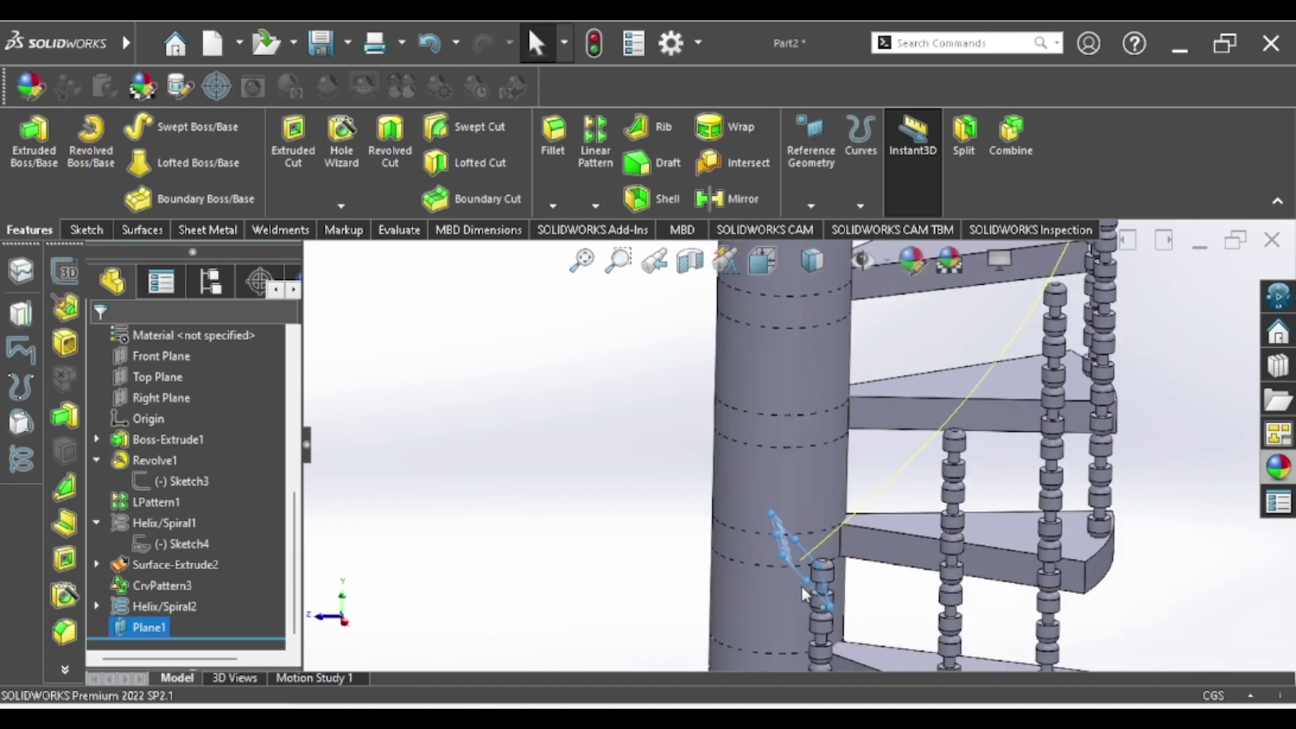
Step: Open a new sketch, Sketch6, on Plane1
{"action": "scroll", "coordinate": [790, 435], "scroll_direction": "up", "scroll_amount": 1}
{"action": "right_click", "coordinate": [146, 627]}
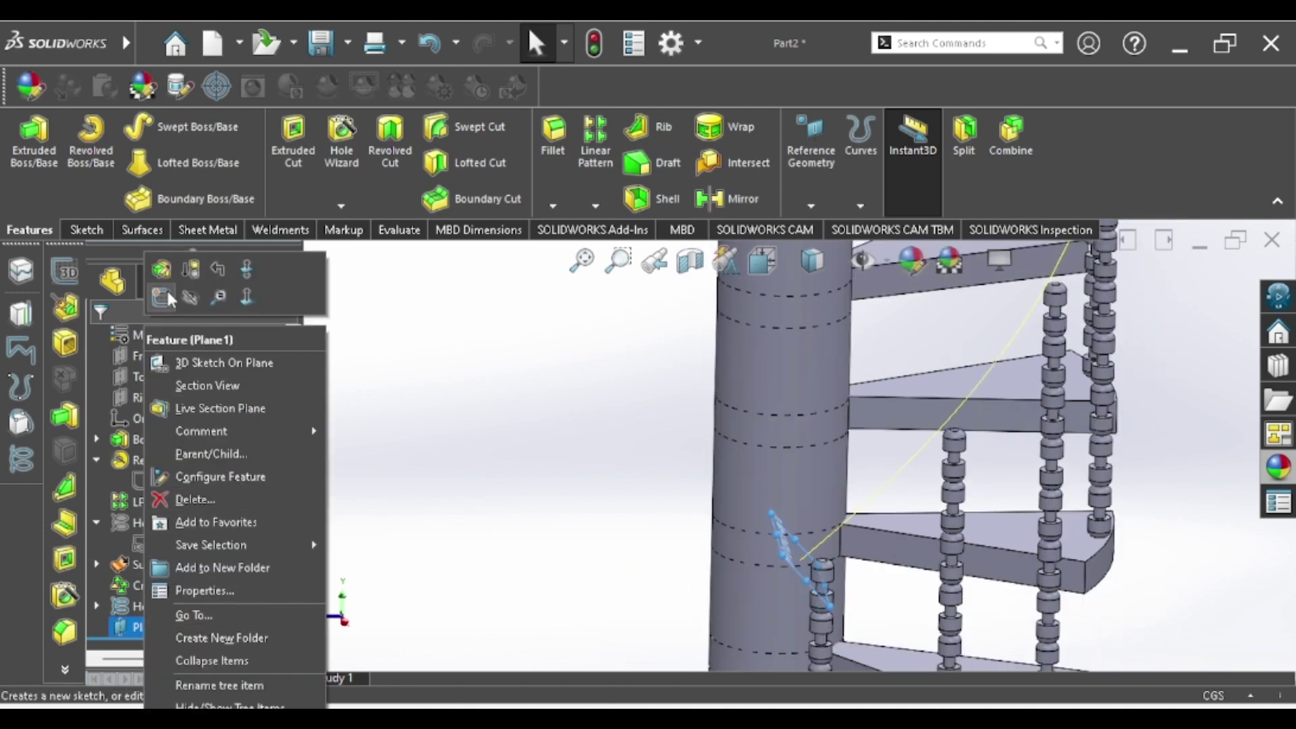
{"action": "left_click", "coordinate": [169, 299]}
{"action": "scroll", "coordinate": [680, 456], "scroll_direction": "down", "scroll_amount": 3}
Step: Draw a small centre rectangle (square) centred on the sketch origin
{"action": "scroll", "coordinate": [680, 456], "scroll_direction": "down", "scroll_amount": 5}
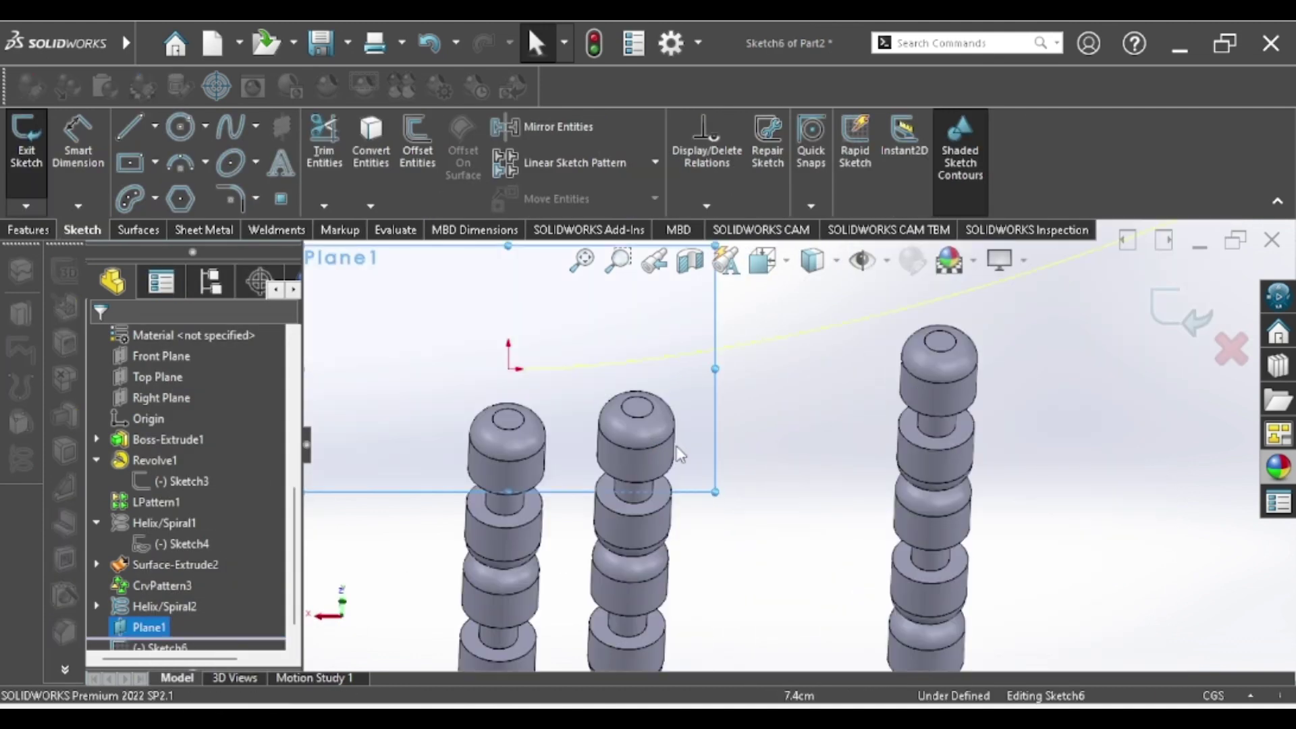
{"action": "left_click", "coordinate": [128, 166]}
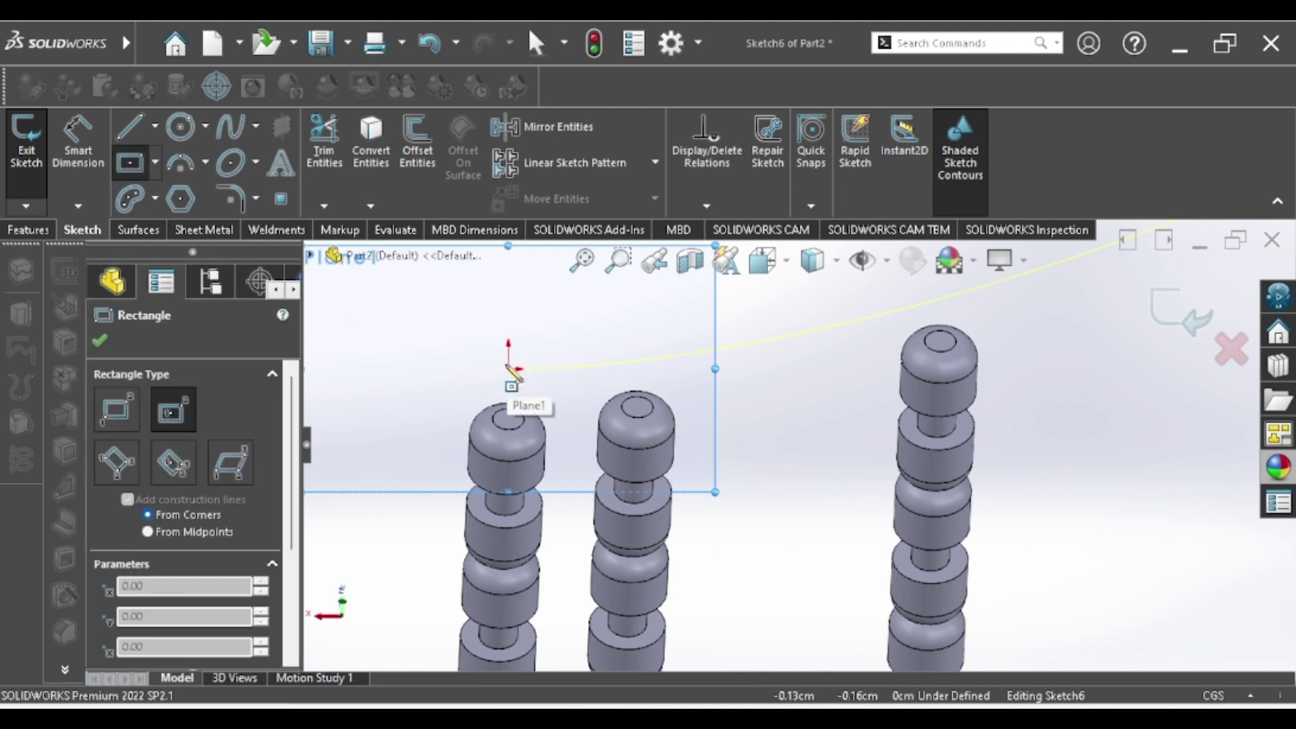
{"action": "key", "text": "Escape"}
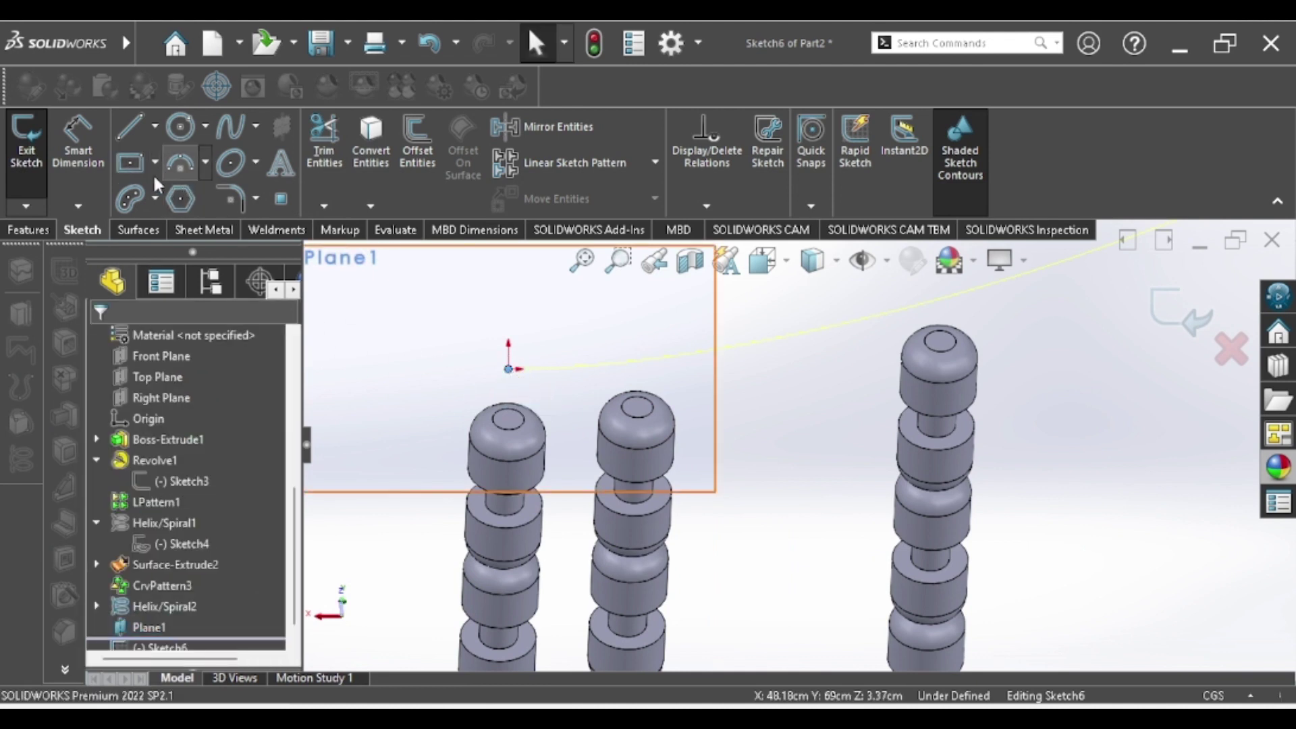
{"action": "left_click", "coordinate": [156, 168]}
{"action": "left_click", "coordinate": [145, 211]}
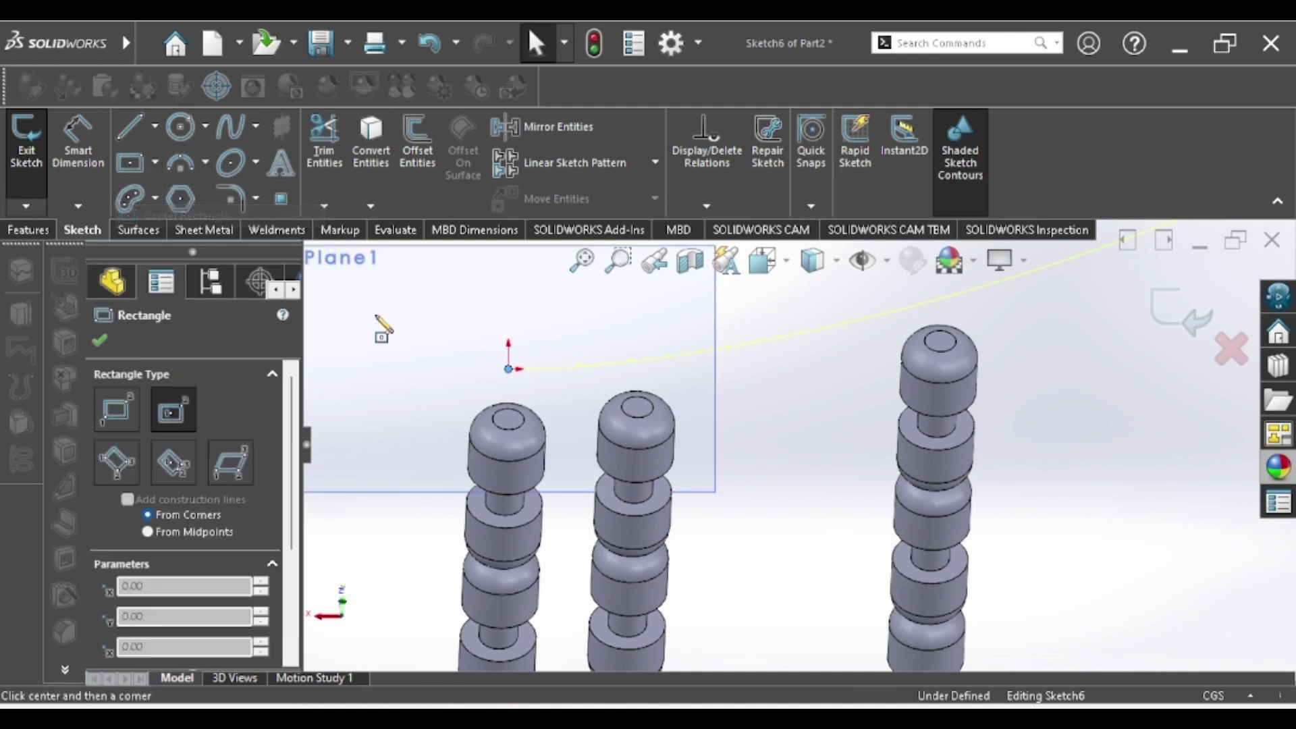
{"action": "left_click", "coordinate": [509, 368]}
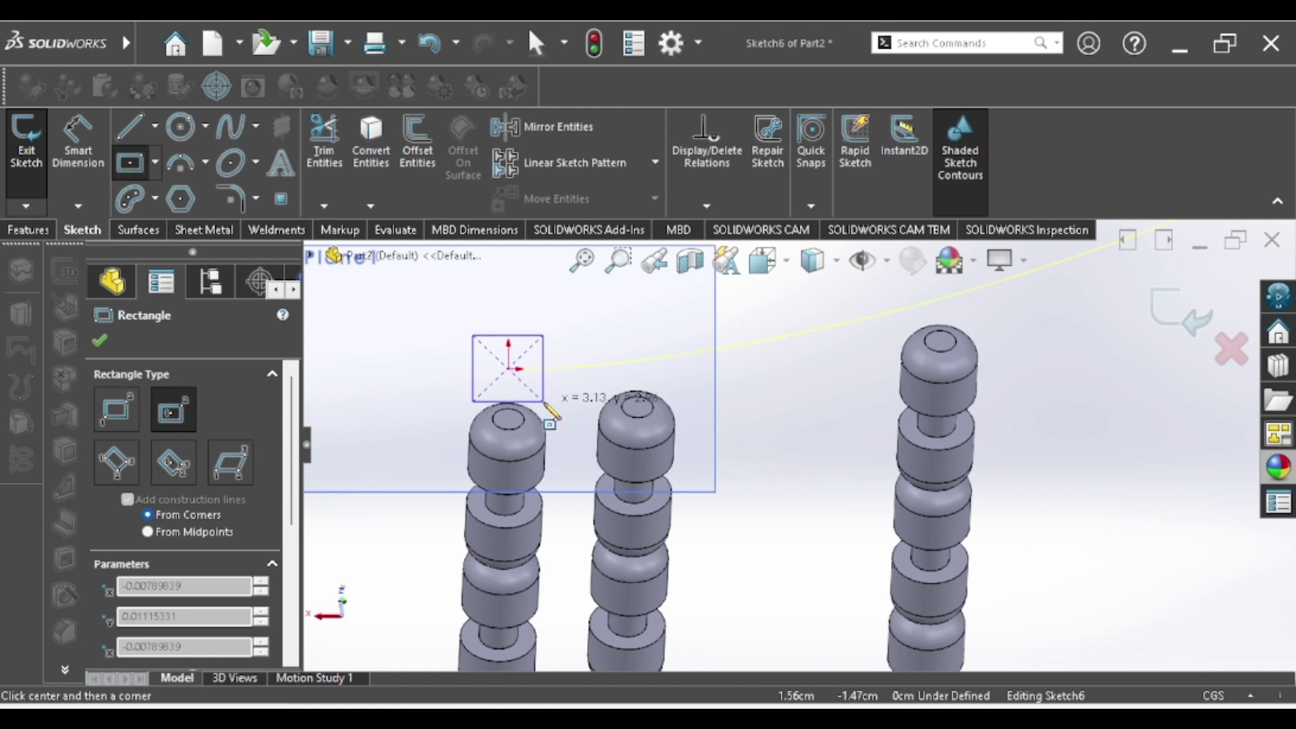
{"action": "left_click", "coordinate": [544, 403]}
Step: Add a 3 Point Arc Slot arching over the square's top corners
{"action": "left_click", "coordinate": [151, 197]}
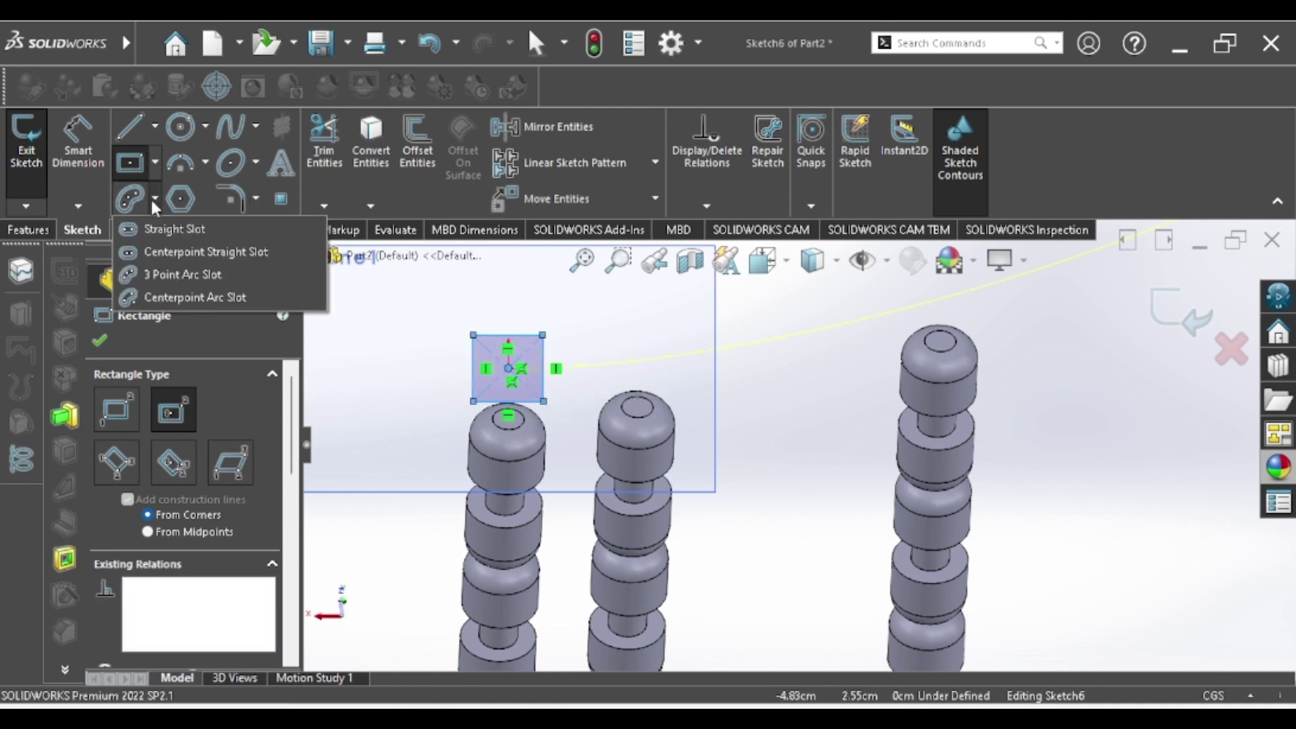
{"action": "left_click", "coordinate": [156, 297]}
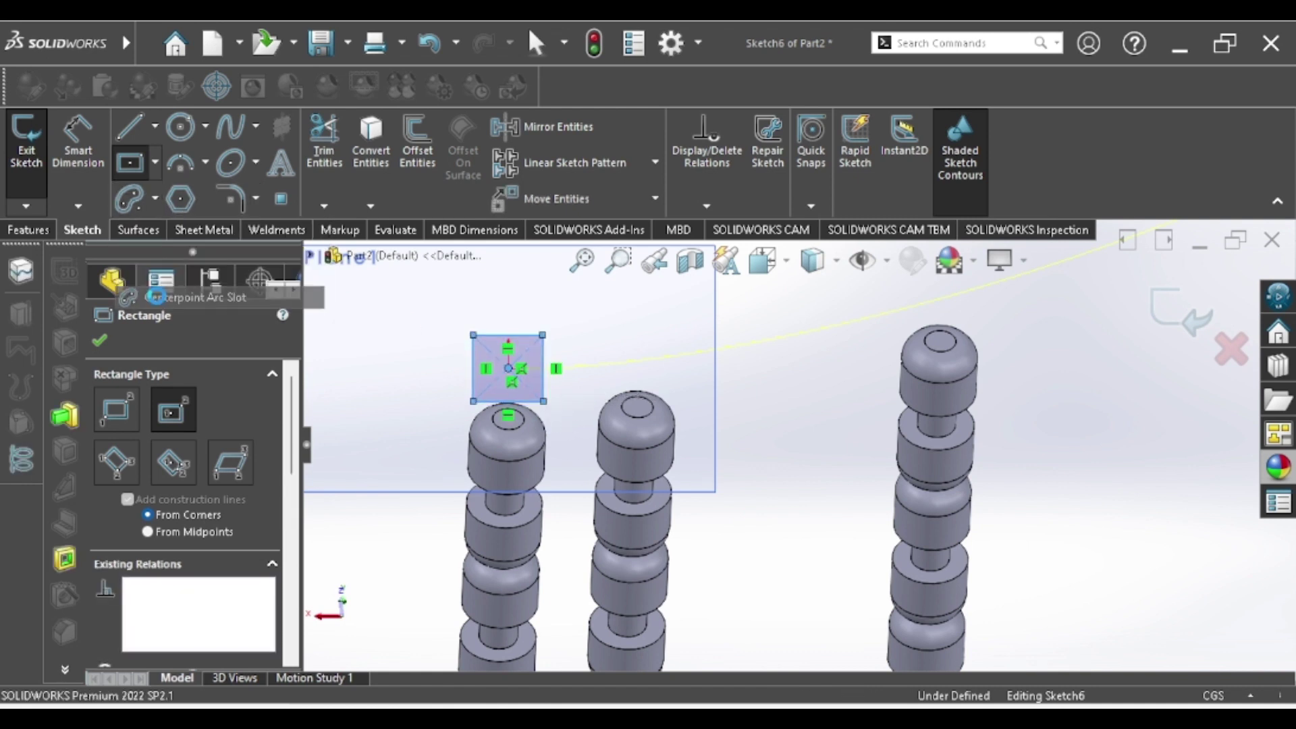
{"action": "left_click", "coordinate": [155, 200]}
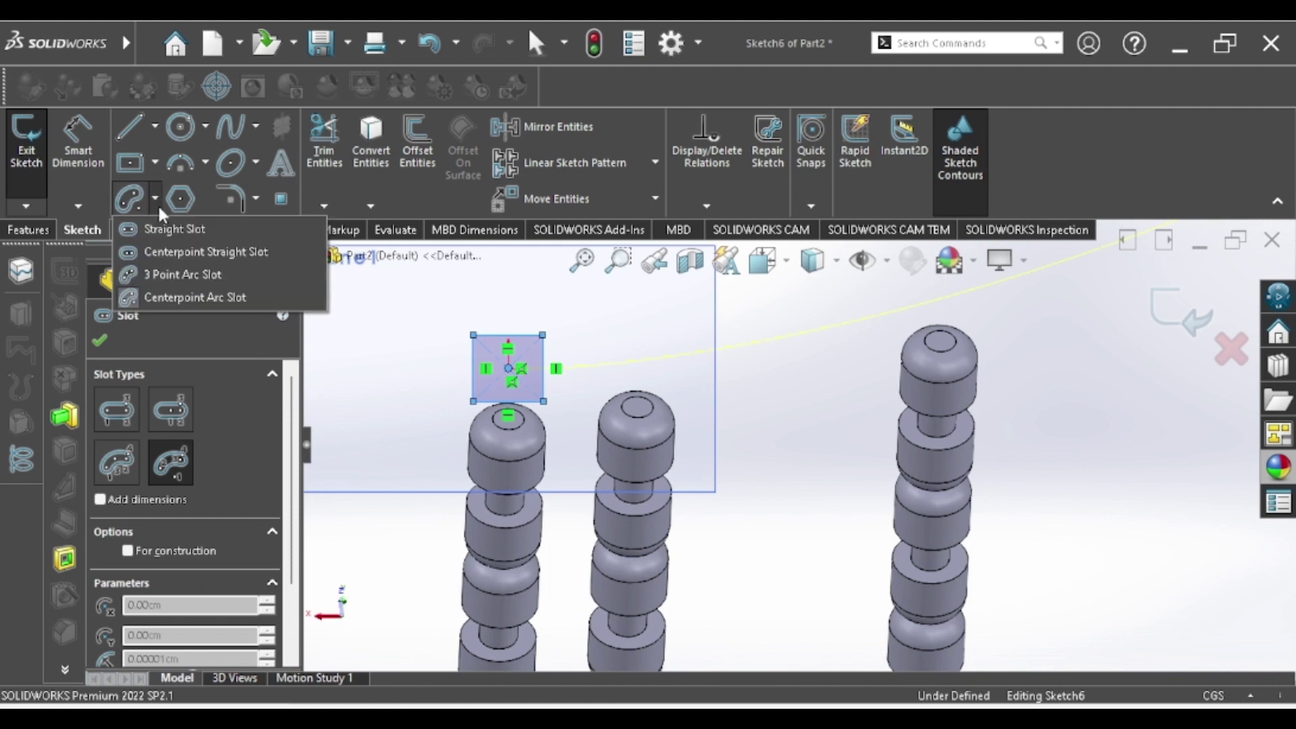
{"action": "left_click", "coordinate": [156, 274]}
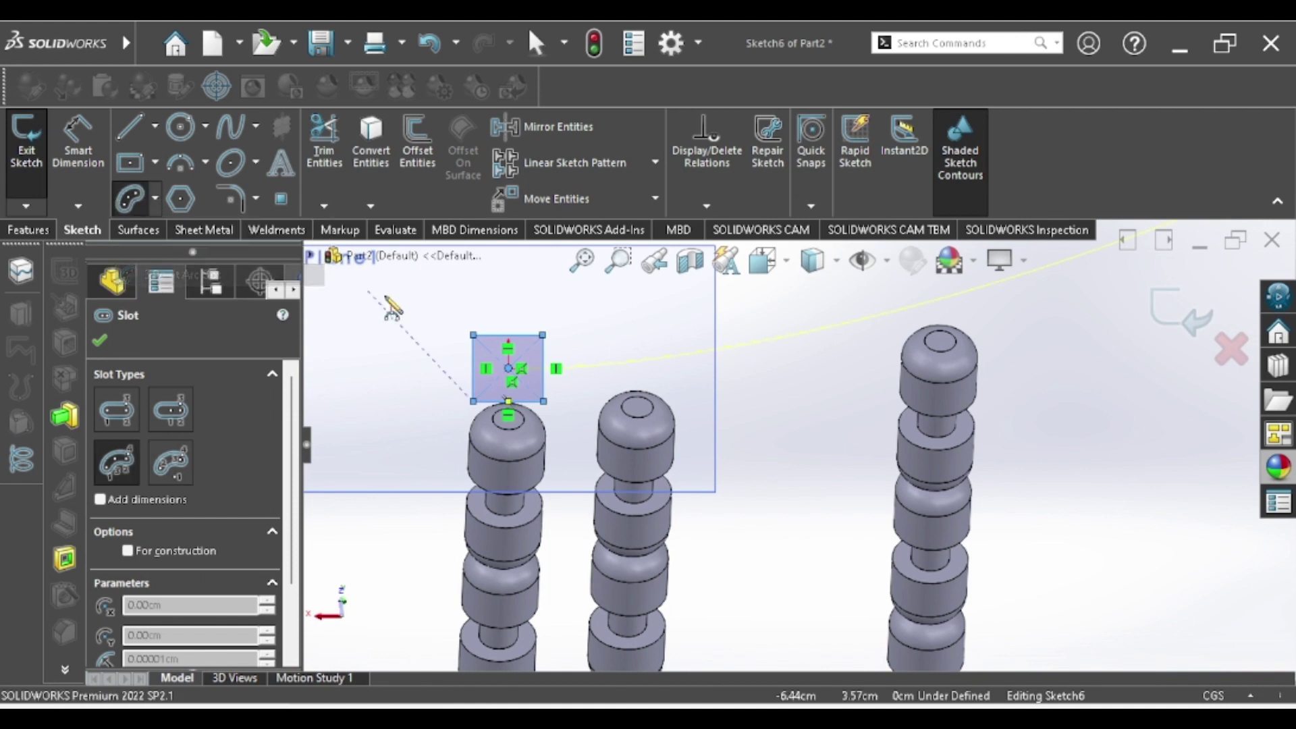
{"action": "left_click", "coordinate": [473, 336]}
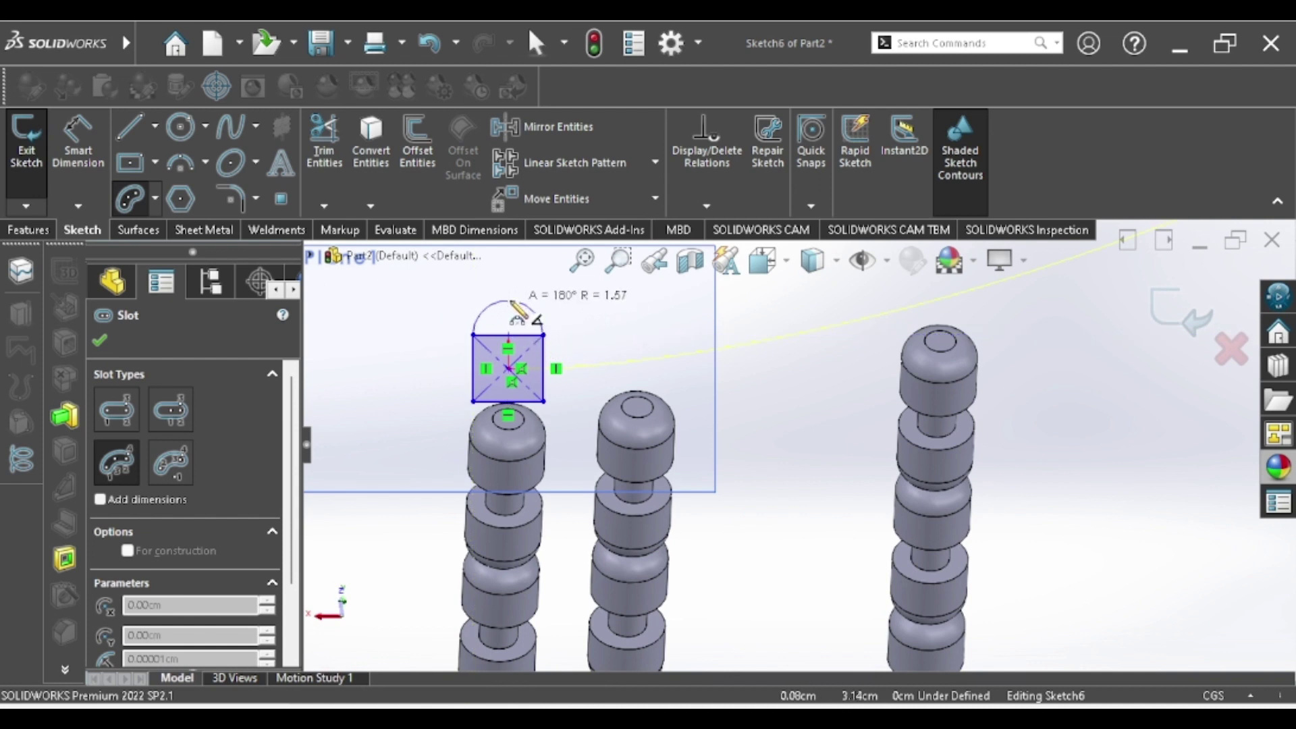
{"action": "left_click", "coordinate": [544, 335]}
{"action": "left_click", "coordinate": [509, 301]}
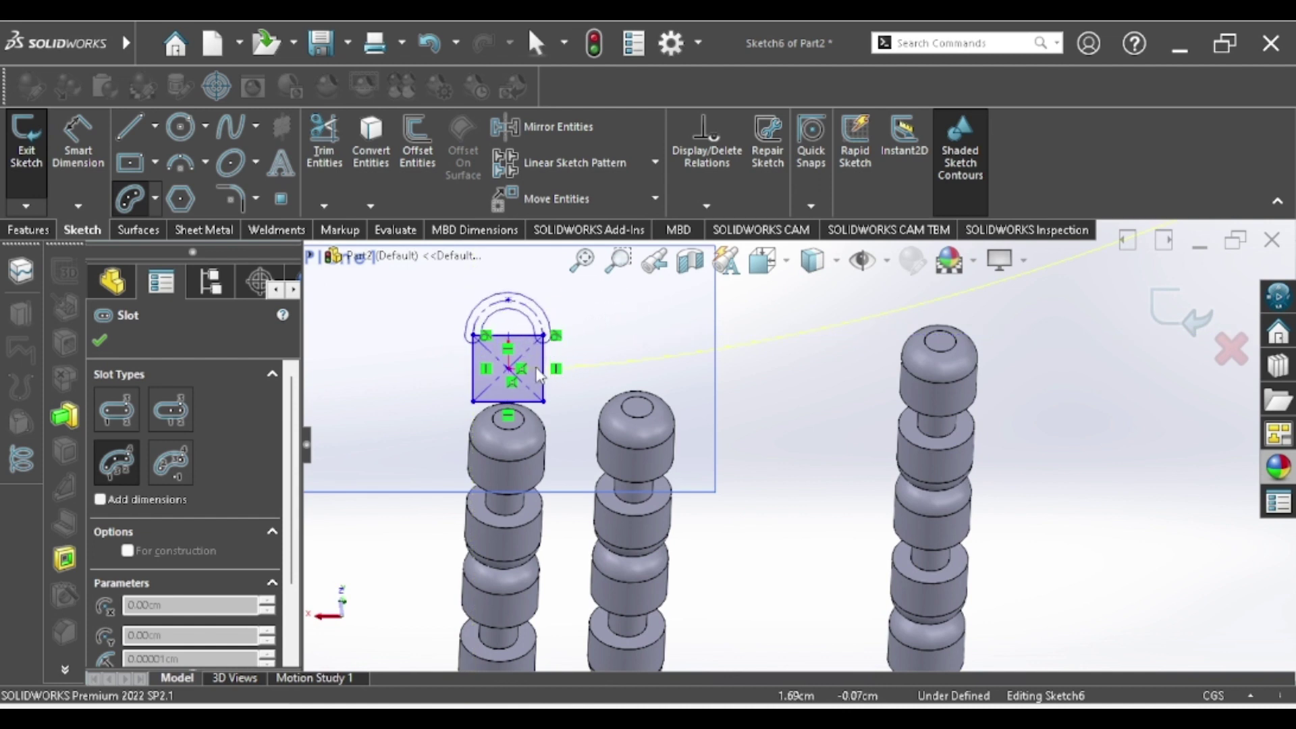
{"action": "left_click", "coordinate": [529, 329]}
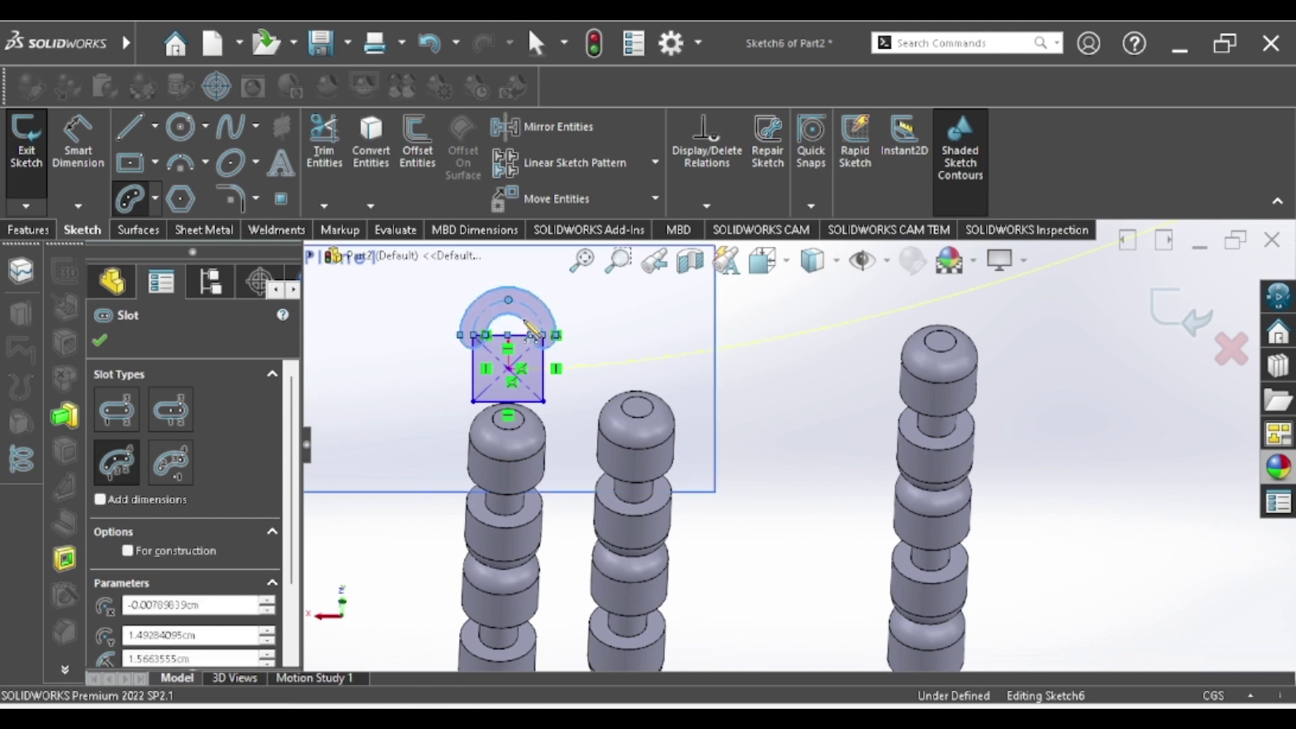
Step: Trim the inner lines and arcs, leaving a closed dome-topped handrail profile
{"action": "scroll", "coordinate": [456, 286], "scroll_direction": "down", "scroll_amount": 3}
{"action": "scroll", "coordinate": [456, 285], "scroll_direction": "down", "scroll_amount": 2}
{"action": "left_click", "coordinate": [337, 178]}
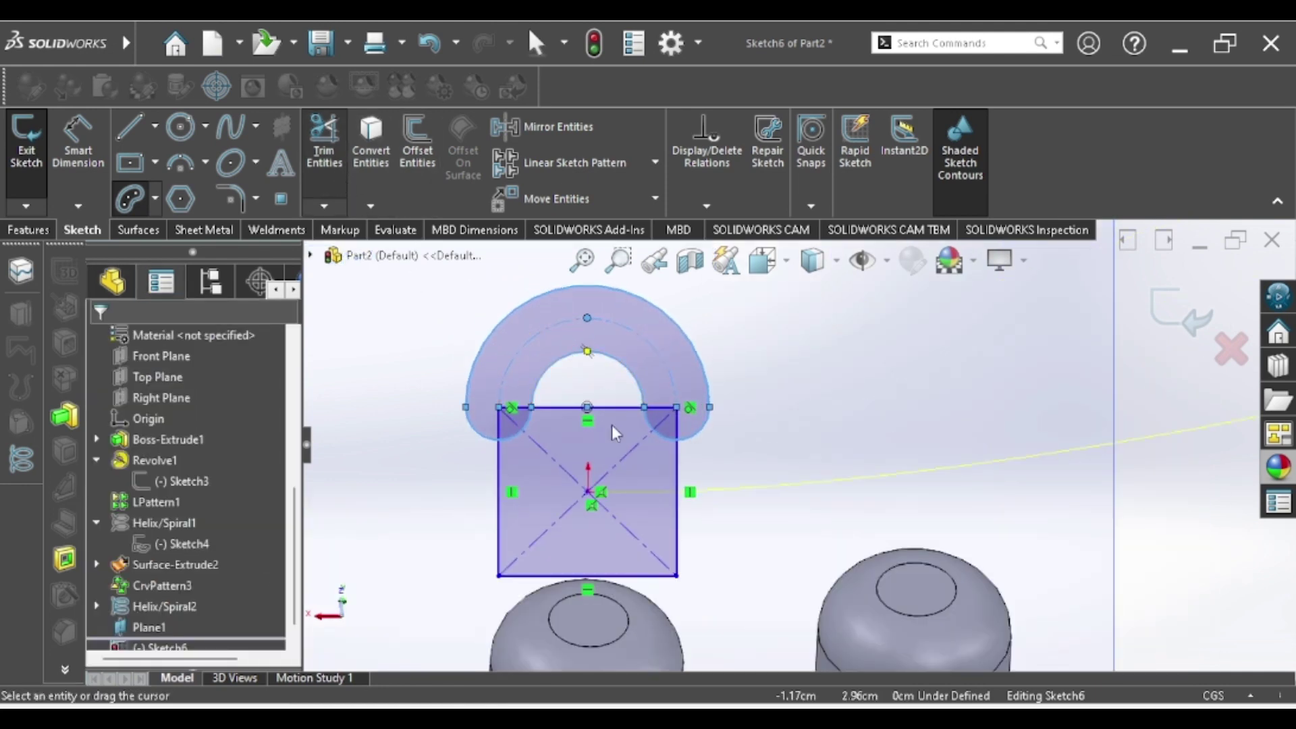
{"action": "mouse_move", "coordinate": [584, 397]}
{"action": "left_mouse_down"}
{"action": "mouse_move", "coordinate": [576, 442]}
{"action": "mouse_move", "coordinate": [516, 427]}
{"action": "left_mouse_up"}
{"action": "left_click", "coordinate": [600, 372]}
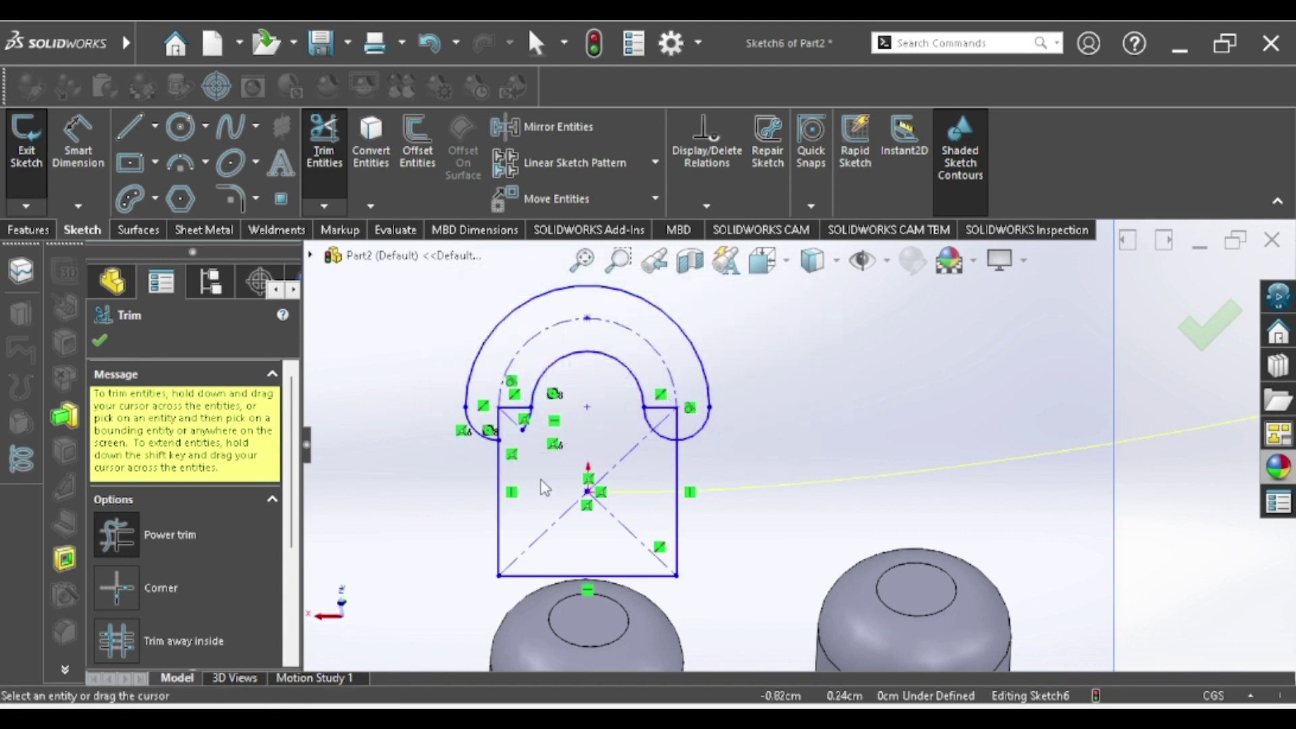
{"action": "left_click_drag", "start_coordinate": [511, 422], "coordinate": [592, 384]}
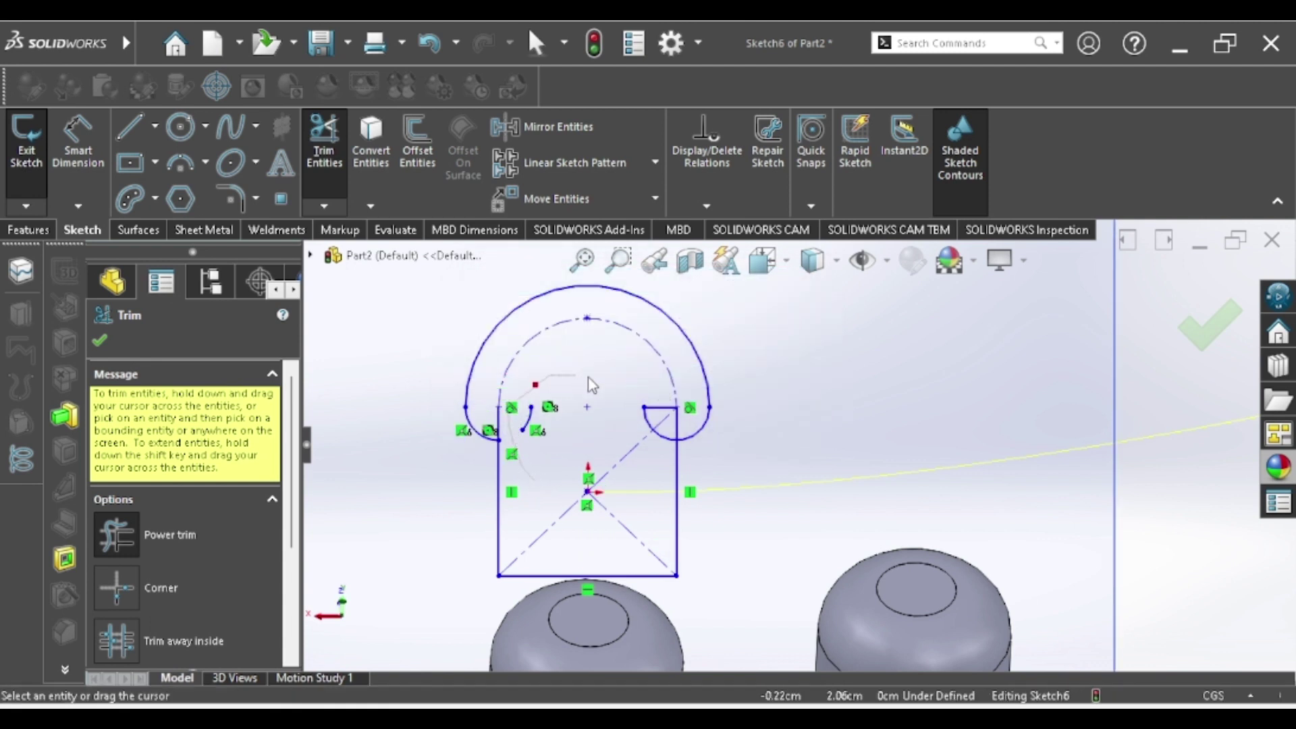
{"action": "mouse_move", "coordinate": [653, 445]}
{"action": "left_mouse_down"}
{"action": "mouse_move", "coordinate": [667, 417]}
{"action": "mouse_move", "coordinate": [606, 374]}
{"action": "left_mouse_up"}
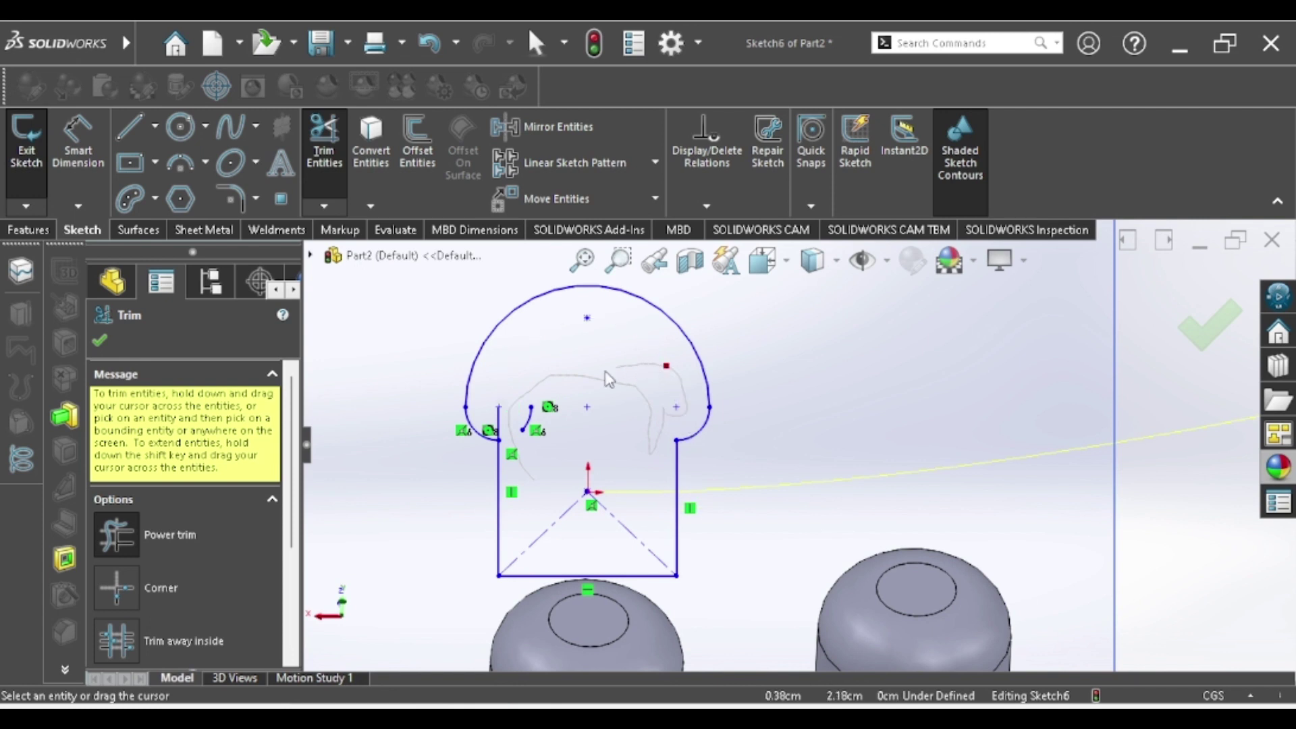
{"action": "left_click_drag", "start_coordinate": [542, 424], "coordinate": [503, 428]}
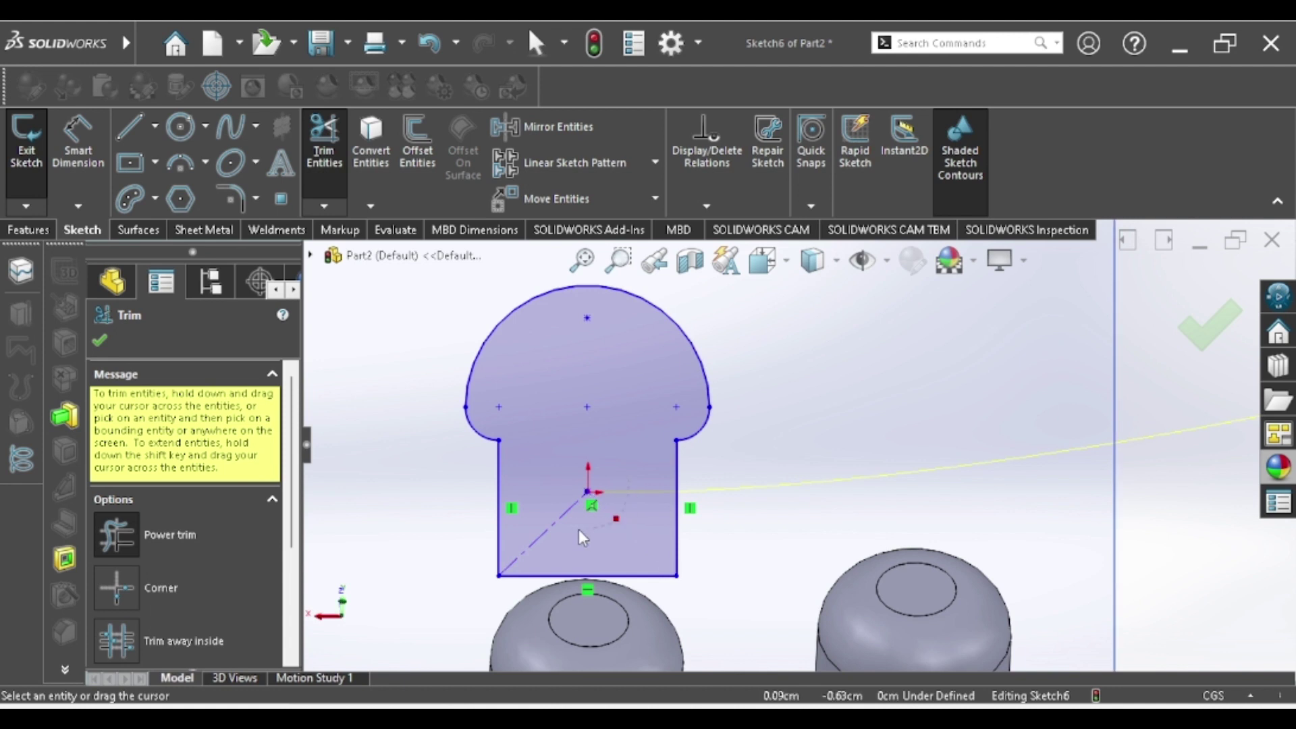
{"action": "left_click", "coordinate": [1176, 320]}
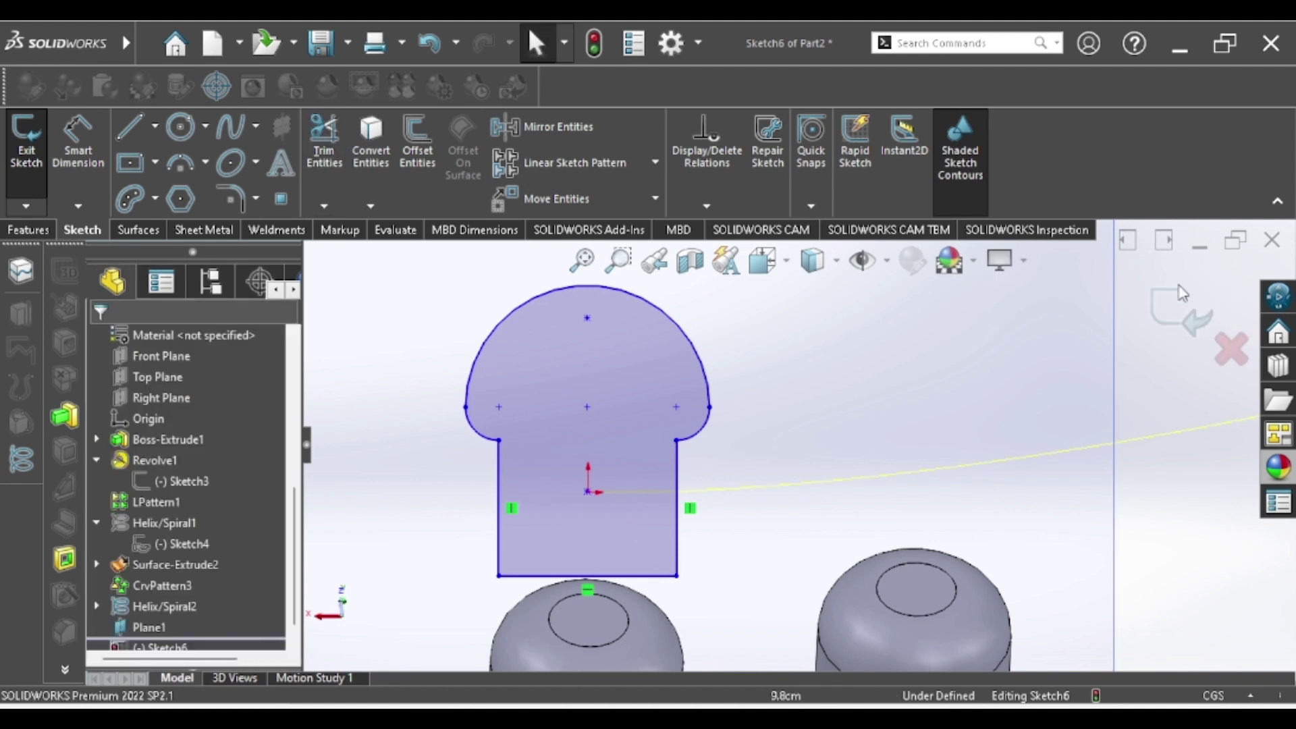
Step: Sweep the Sketch6 handrail profile along Helix/Spiral2 to create Sweep1
{"action": "key", "text": "ctrl+b"}
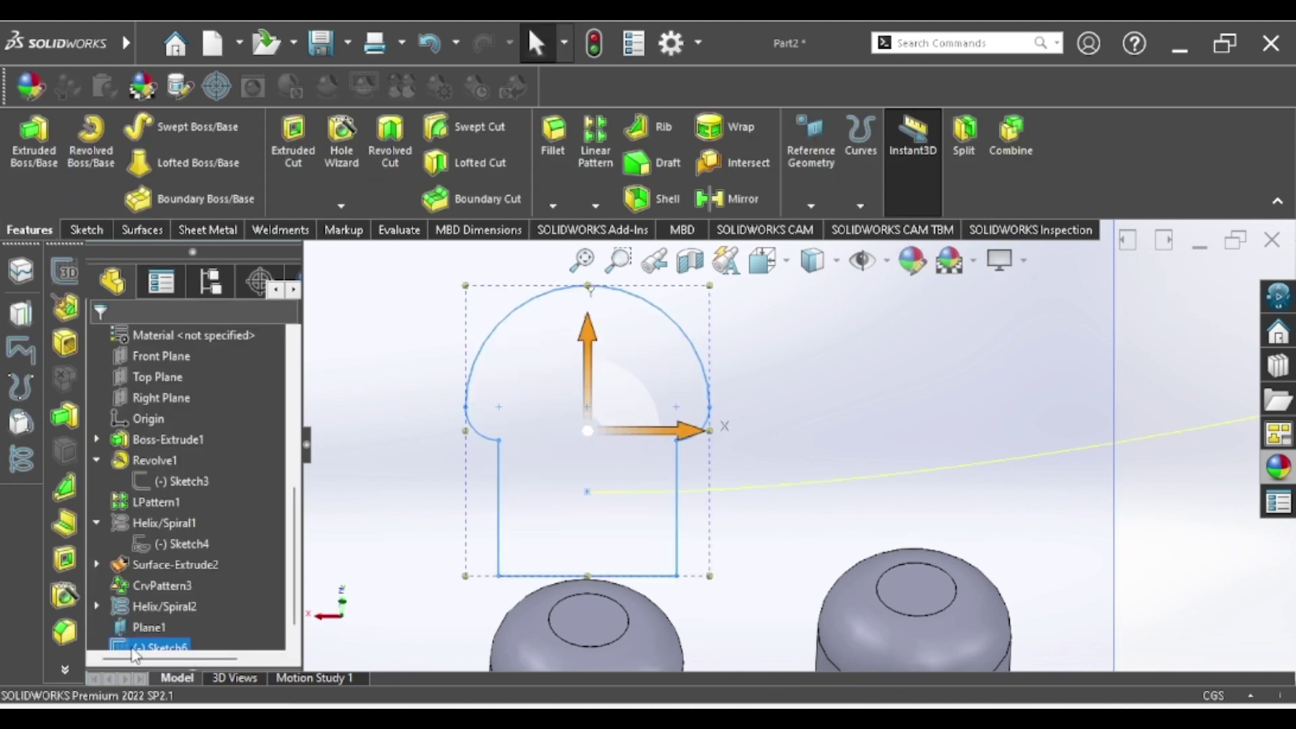
{"action": "left_click", "coordinate": [204, 127]}
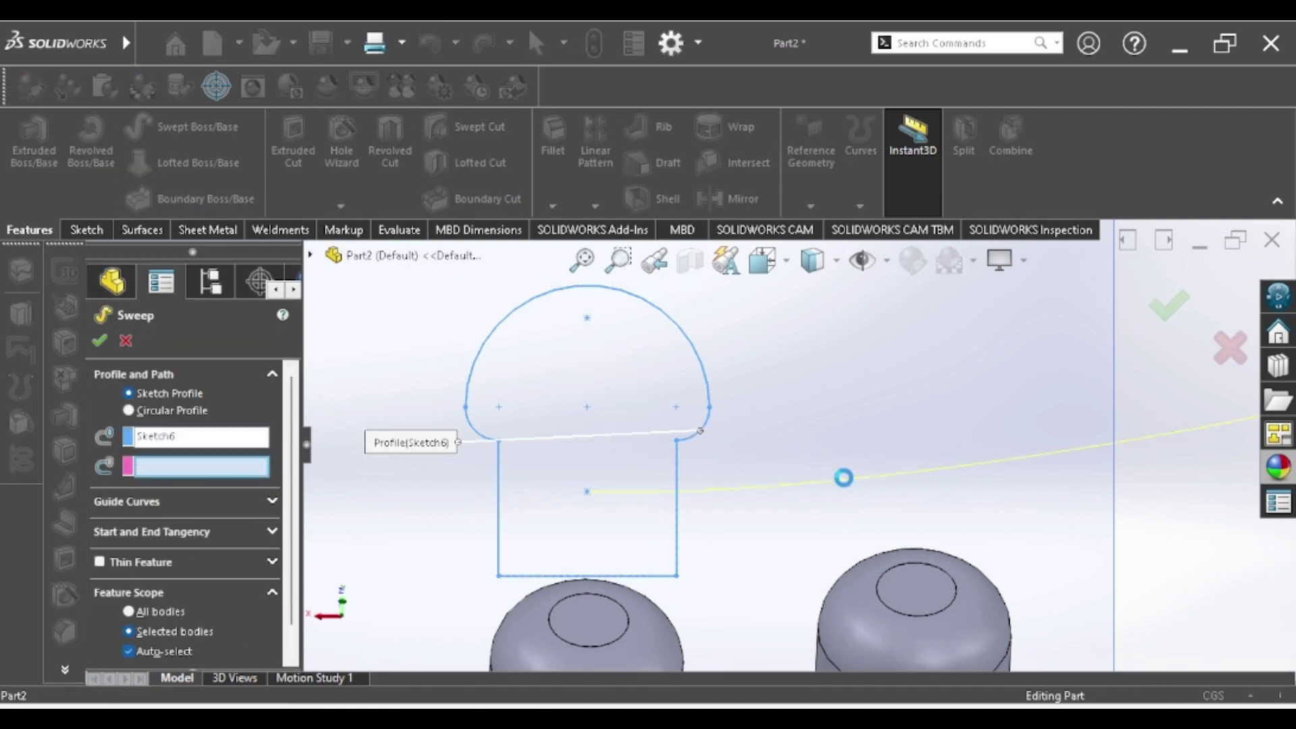
{"action": "left_click", "coordinate": [846, 489]}
{"action": "scroll", "coordinate": [860, 487], "scroll_direction": "up", "scroll_amount": 5}
{"action": "middle_click_drag", "start_coordinate": [859, 486], "coordinate": [865, 411]}
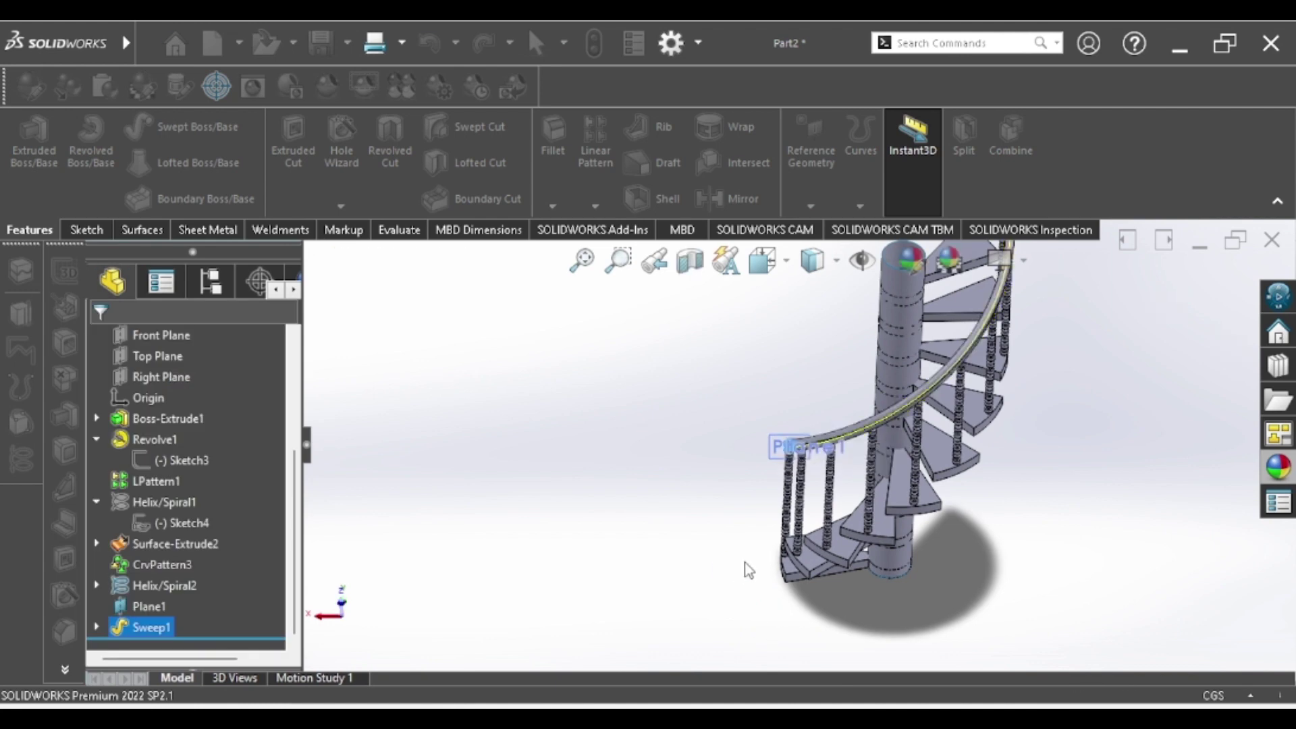
Step: Orbit and zoom to the handrail end, then hide reference plane Plane1
{"action": "mouse_move", "coordinate": [723, 550]}
{"action": "middle_mouse_down"}
{"action": "mouse_move", "coordinate": [793, 506]}
{"action": "mouse_move", "coordinate": [941, 576]}
{"action": "mouse_move", "coordinate": [825, 456]}
{"action": "mouse_move", "coordinate": [795, 390]}
{"action": "middle_mouse_up"}
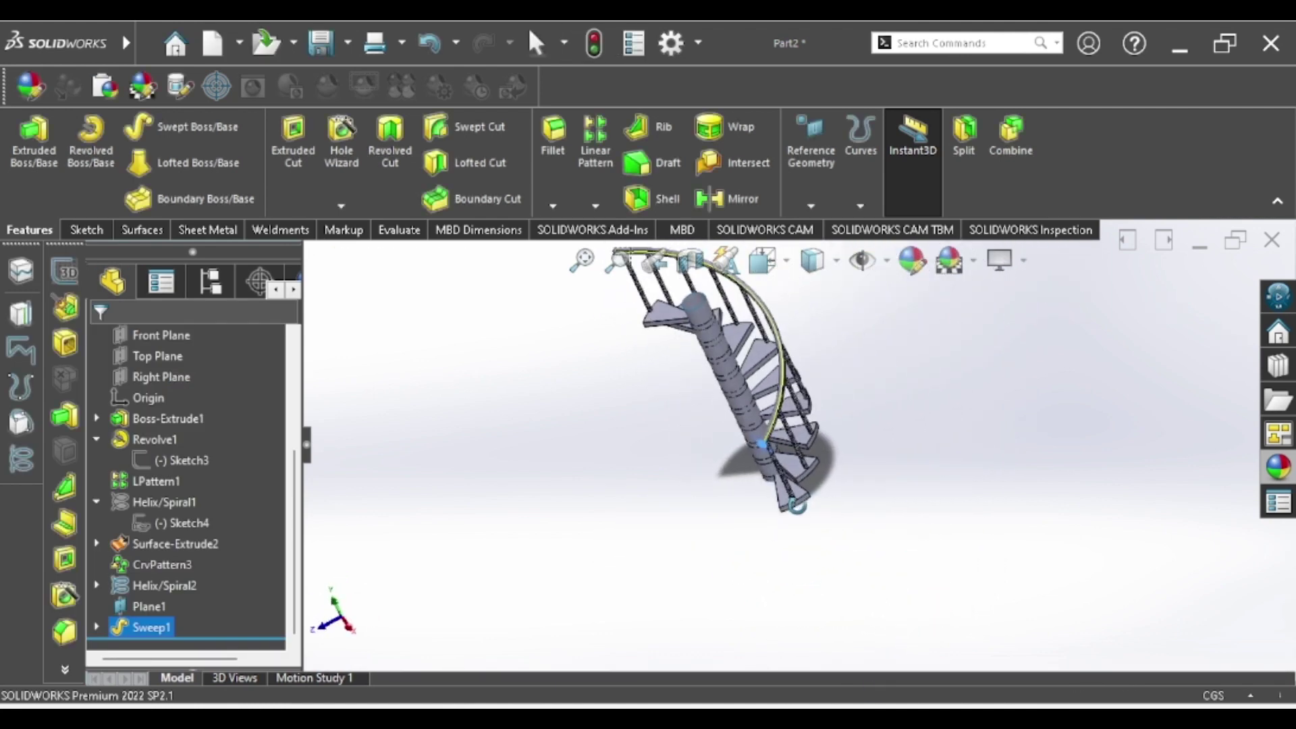
{"action": "scroll", "coordinate": [795, 392], "scroll_direction": "down", "scroll_amount": 2}
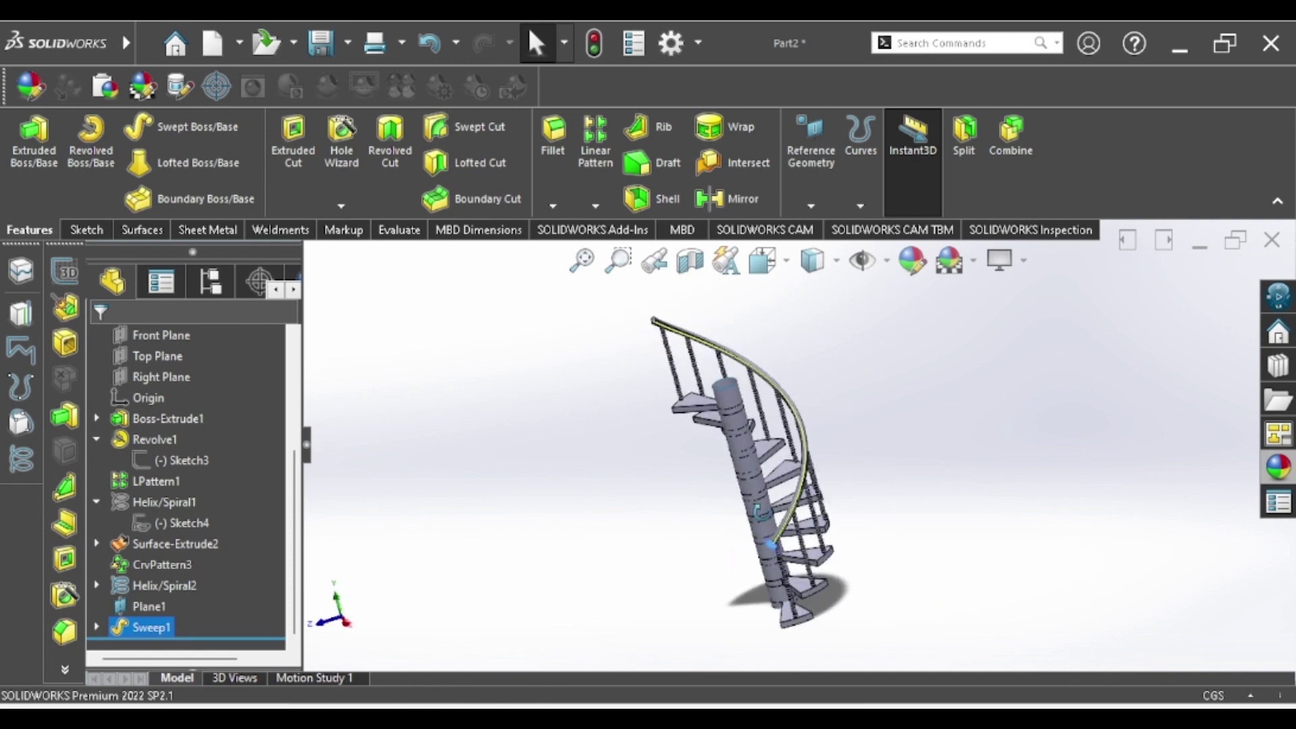
{"action": "scroll", "coordinate": [783, 459], "scroll_direction": "down", "scroll_amount": 3}
{"action": "scroll", "coordinate": [773, 511], "scroll_direction": "down", "scroll_amount": 3}
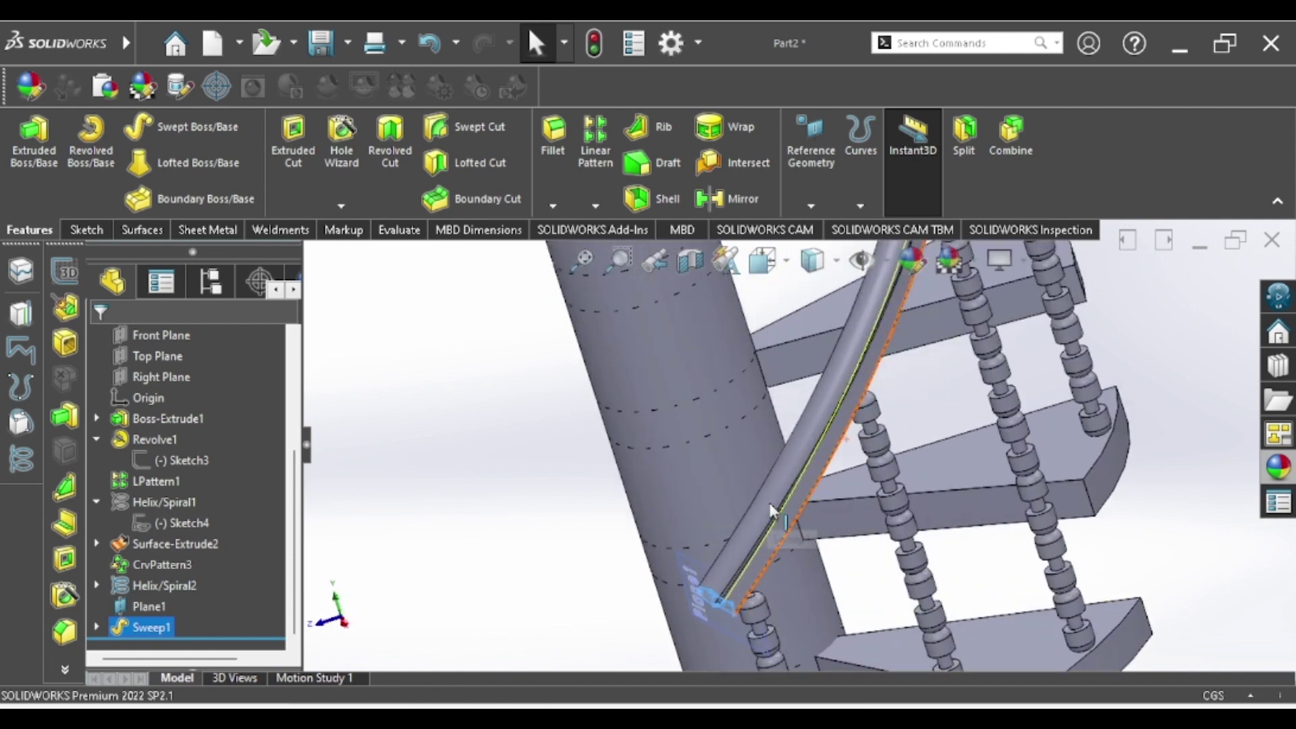
{"action": "left_click", "coordinate": [695, 589]}
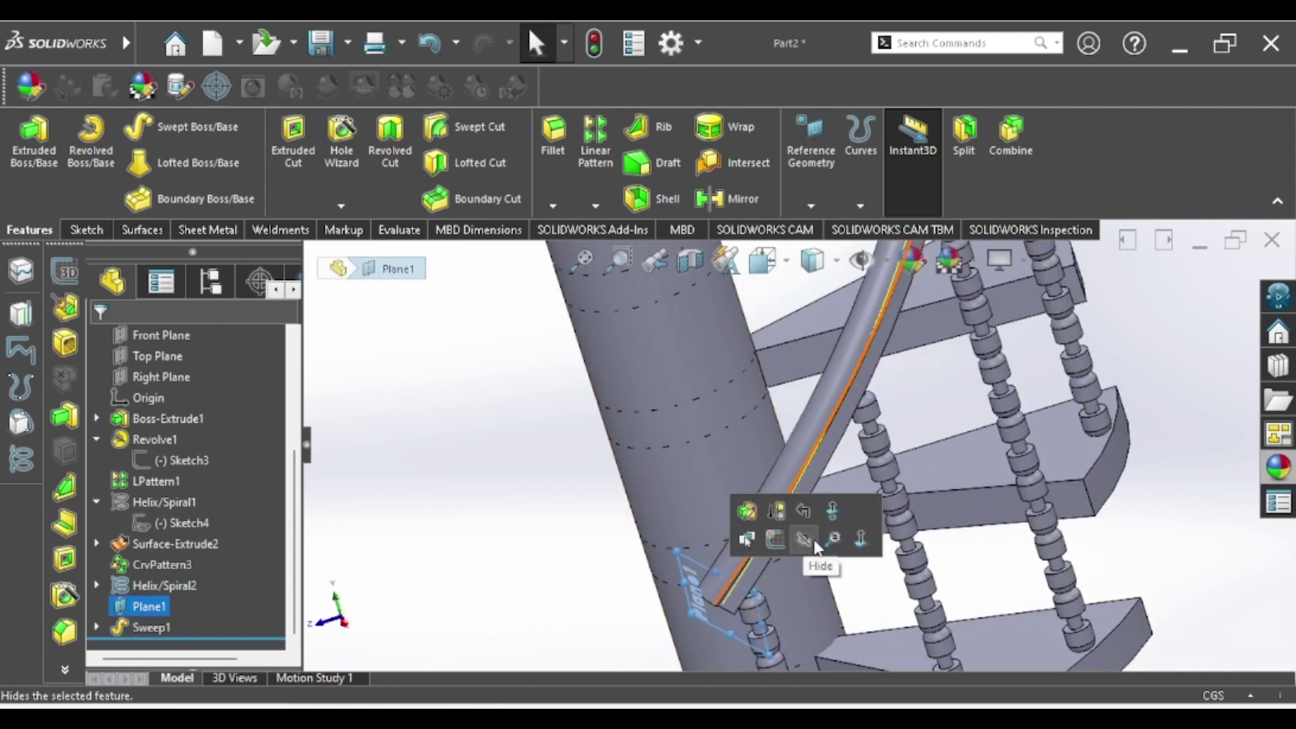
{"action": "left_click", "coordinate": [813, 542]}
Step: Select the handrail's helix path, clear the selection, and orbit the staircase
{"action": "left_click", "coordinate": [740, 579]}
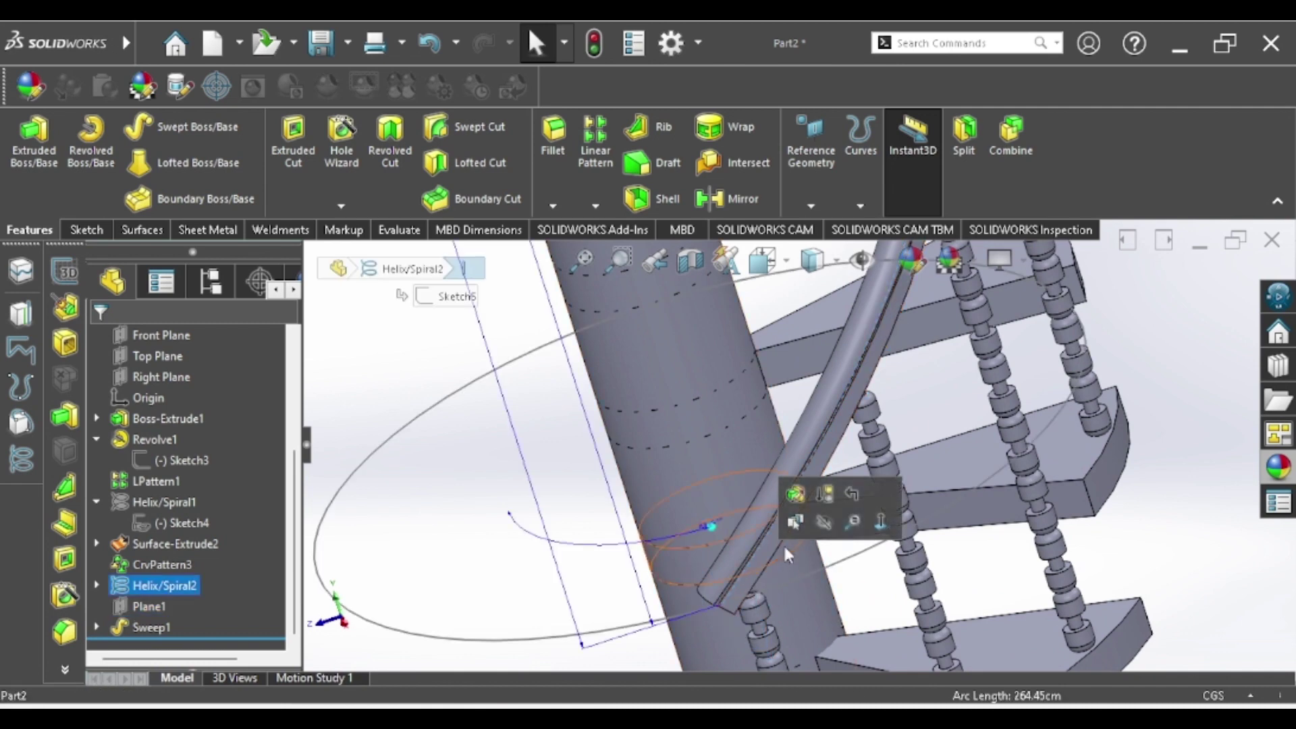
{"action": "left_click", "coordinate": [871, 530]}
{"action": "scroll", "coordinate": [875, 536], "scroll_direction": "up", "scroll_amount": 5}
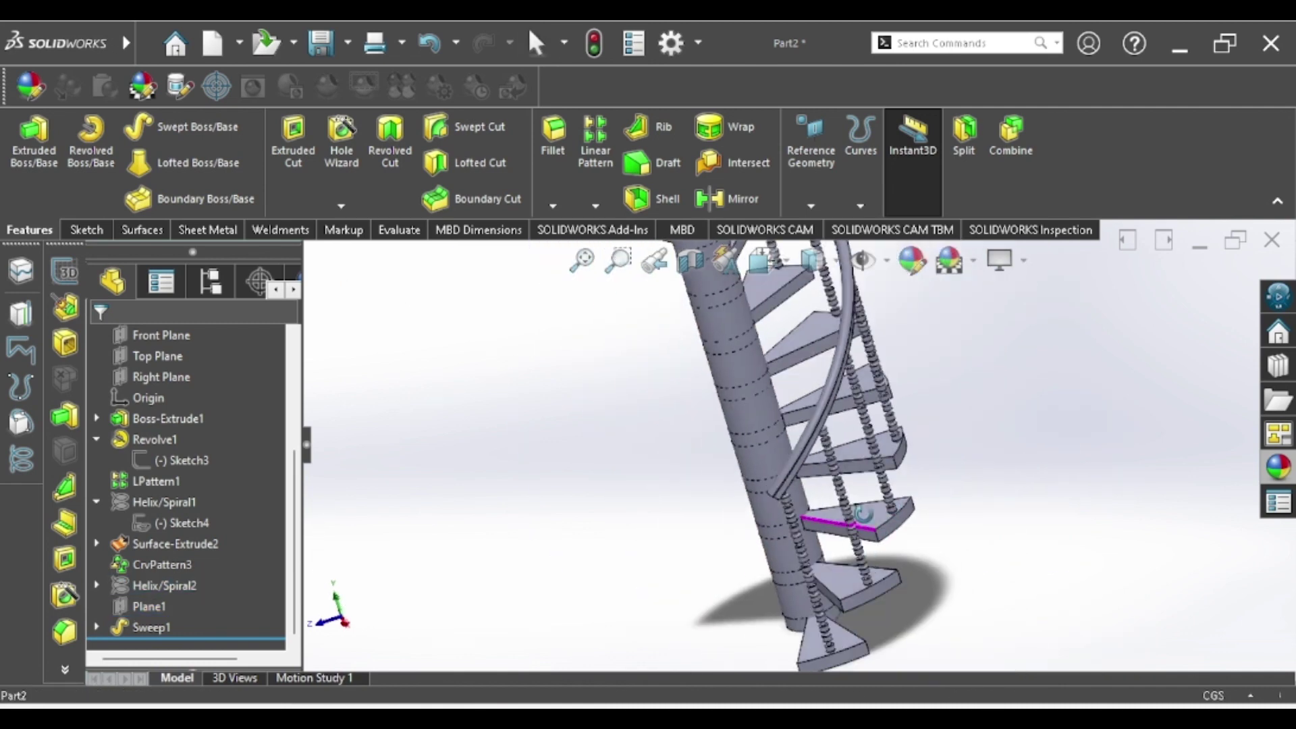
{"action": "mouse_move", "coordinate": [875, 535]}
{"action": "middle_mouse_down"}
{"action": "mouse_move", "coordinate": [959, 484]}
{"action": "mouse_move", "coordinate": [975, 520]}
{"action": "mouse_move", "coordinate": [935, 547]}
{"action": "mouse_move", "coordinate": [932, 634]}
{"action": "mouse_move", "coordinate": [813, 608]}
{"action": "mouse_move", "coordinate": [793, 628]}
{"action": "mouse_move", "coordinate": [864, 649]}
{"action": "mouse_move", "coordinate": [880, 513]}
{"action": "middle_mouse_up"}
Step: Switch to isometric and browse the appearance library to Organic > Wood
{"action": "key", "text": "ctrl+7"}
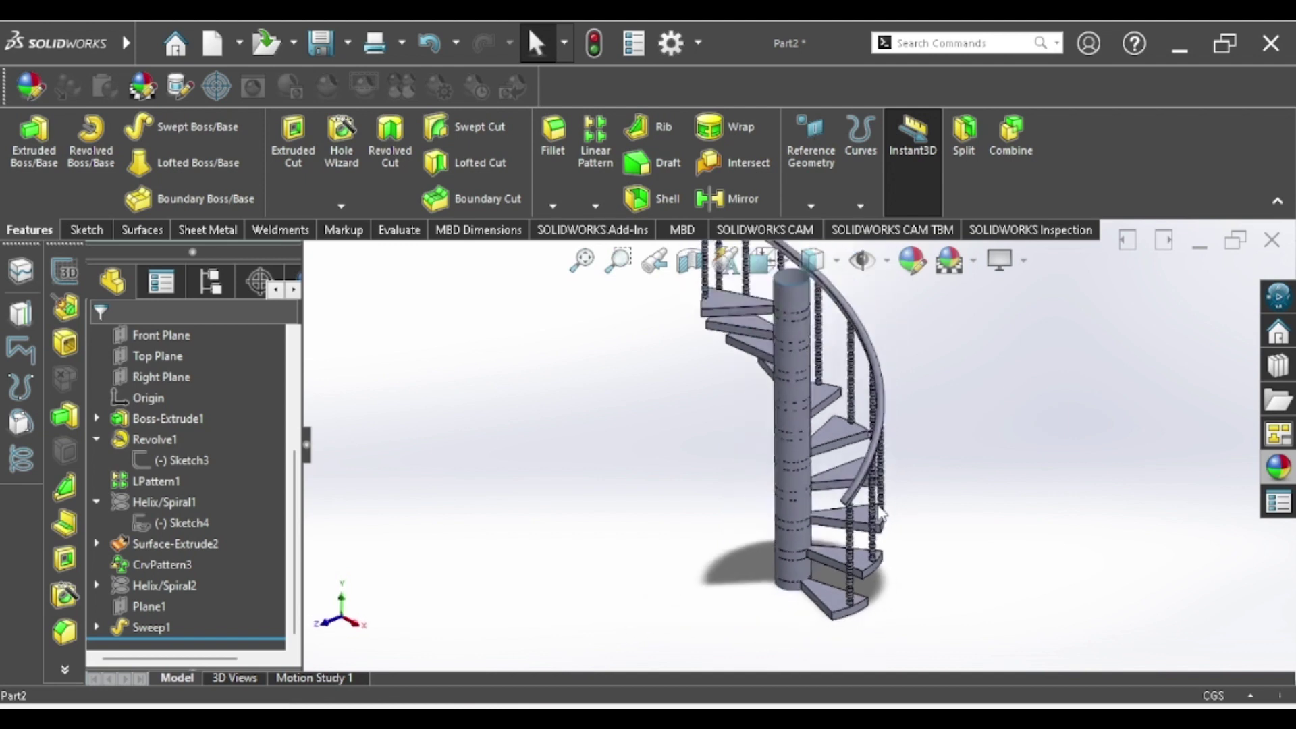
{"action": "left_click", "coordinate": [1283, 465]}
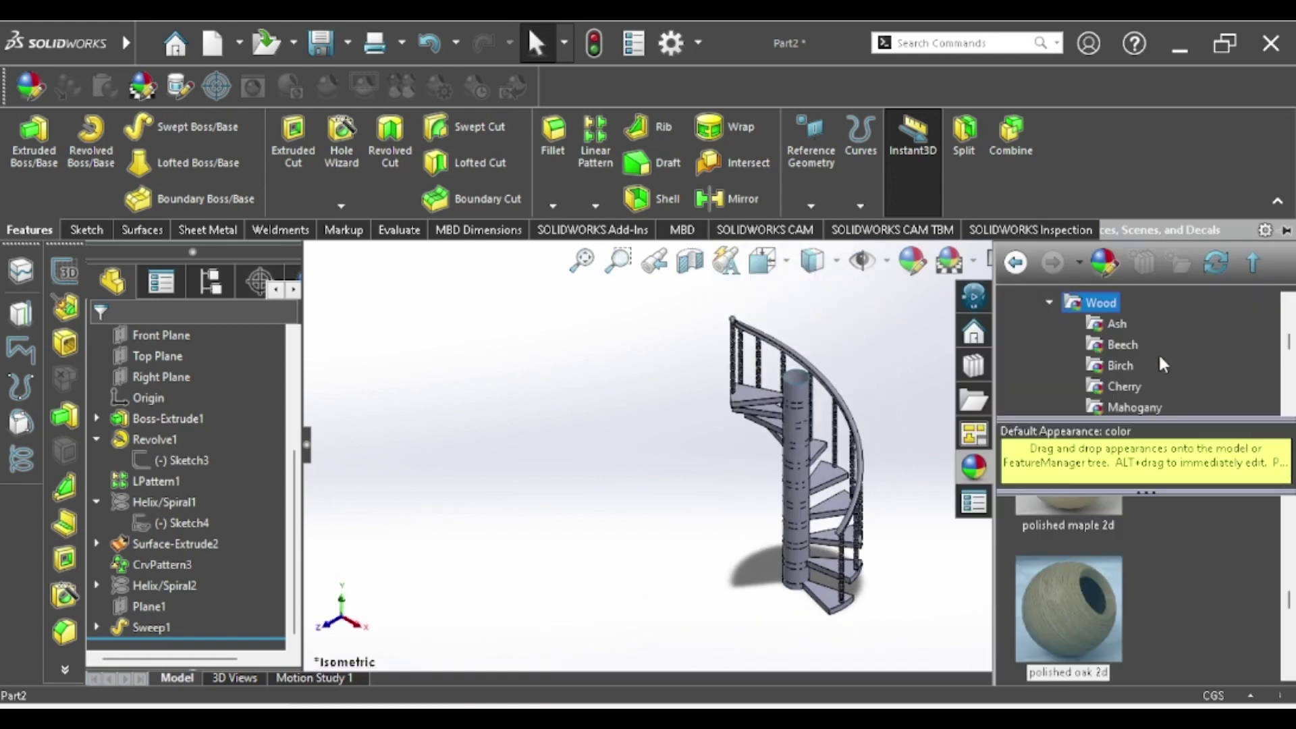
{"action": "scroll", "coordinate": [1201, 358], "scroll_direction": "up", "scroll_amount": 5}
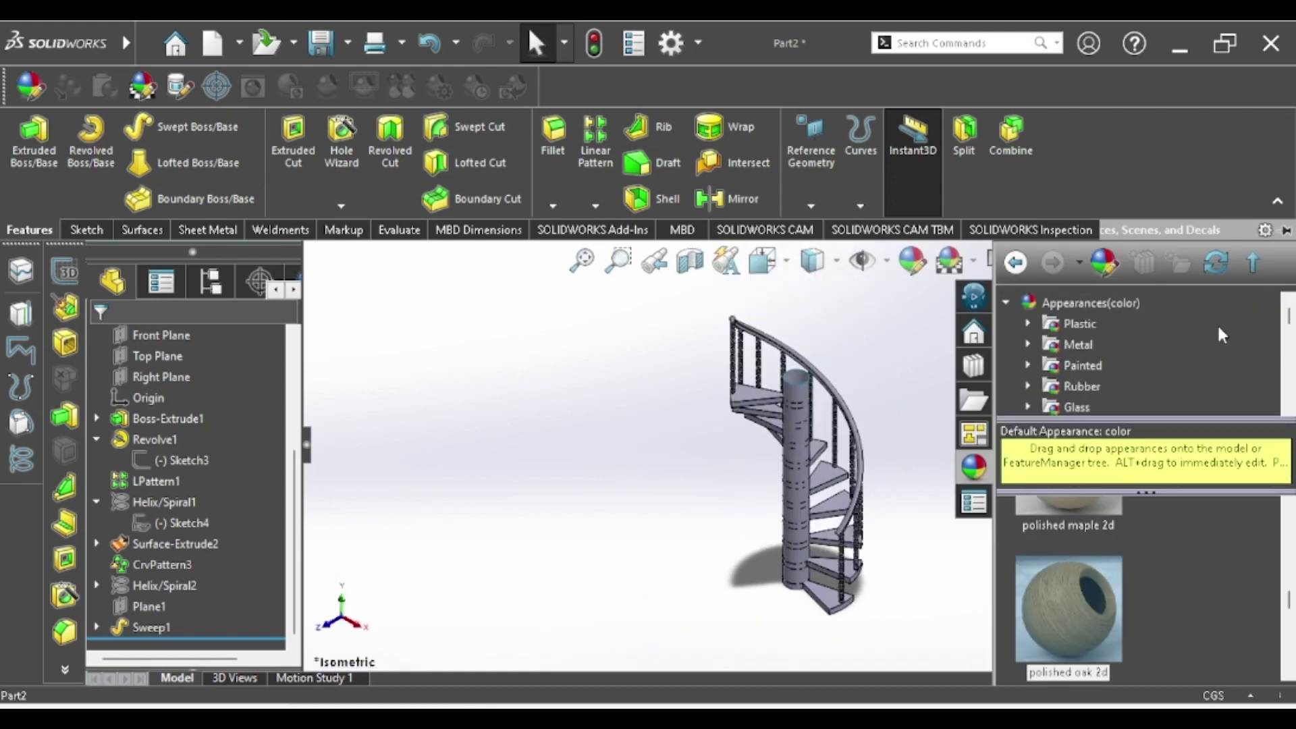
{"action": "double_click", "coordinate": [1077, 305]}
{"action": "left_click", "coordinate": [1007, 303]}
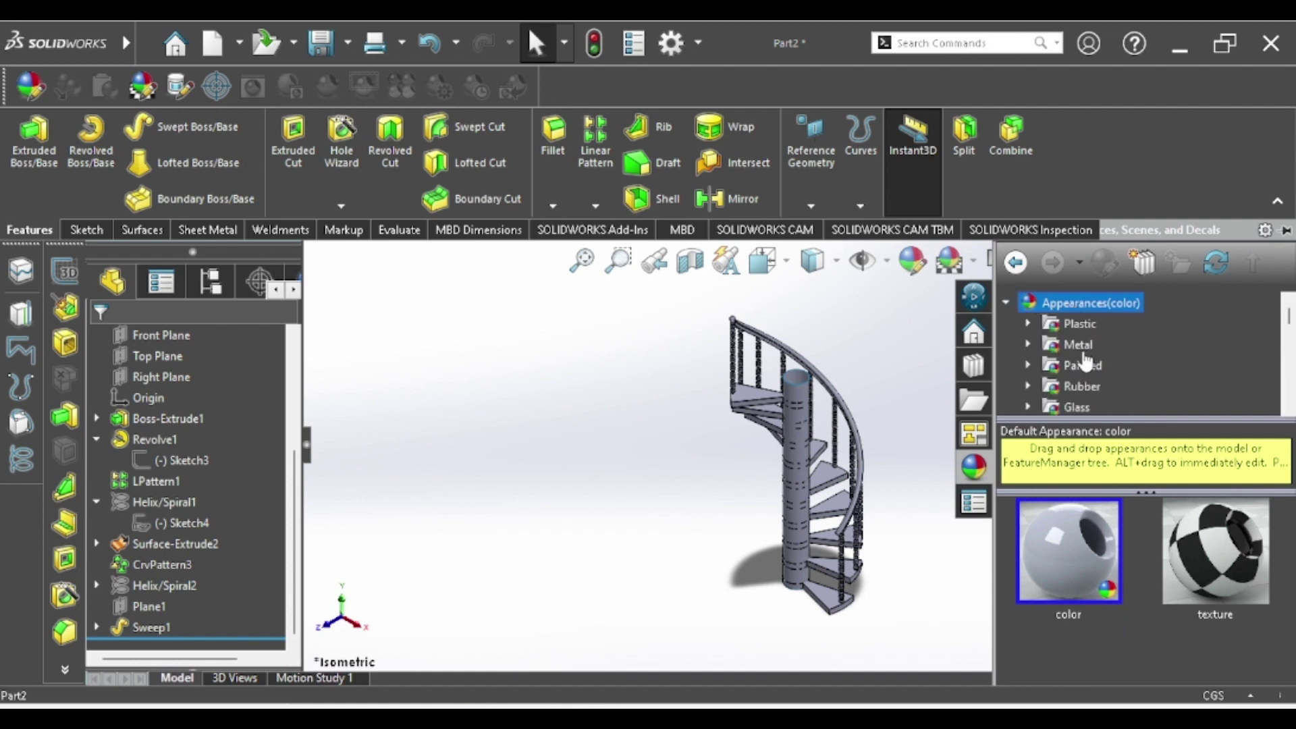
{"action": "scroll", "coordinate": [1086, 363], "scroll_direction": "down", "scroll_amount": 3}
{"action": "left_click", "coordinate": [1075, 368]}
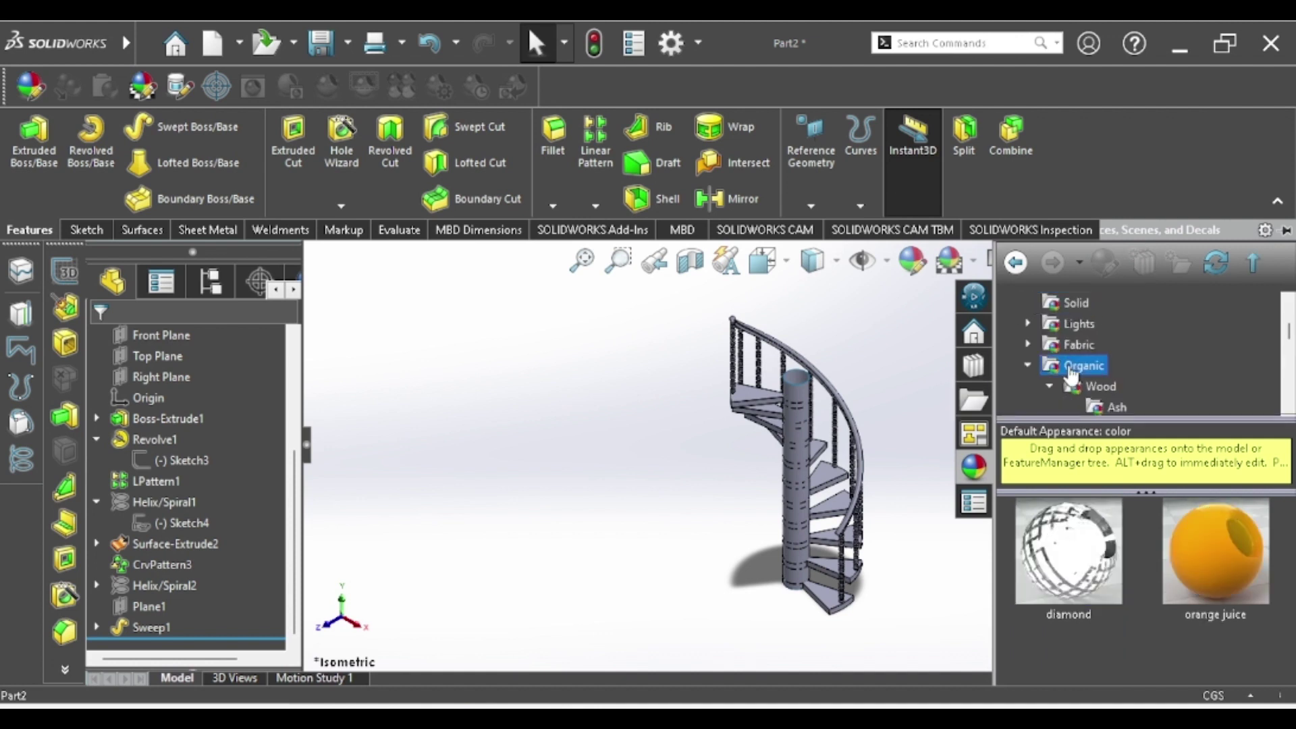
{"action": "left_click", "coordinate": [1092, 392]}
Step: Try polished mahogany 2d, then polished maple 2d on the staircase
{"action": "scroll", "coordinate": [1074, 581], "scroll_direction": "down", "scroll_amount": 2}
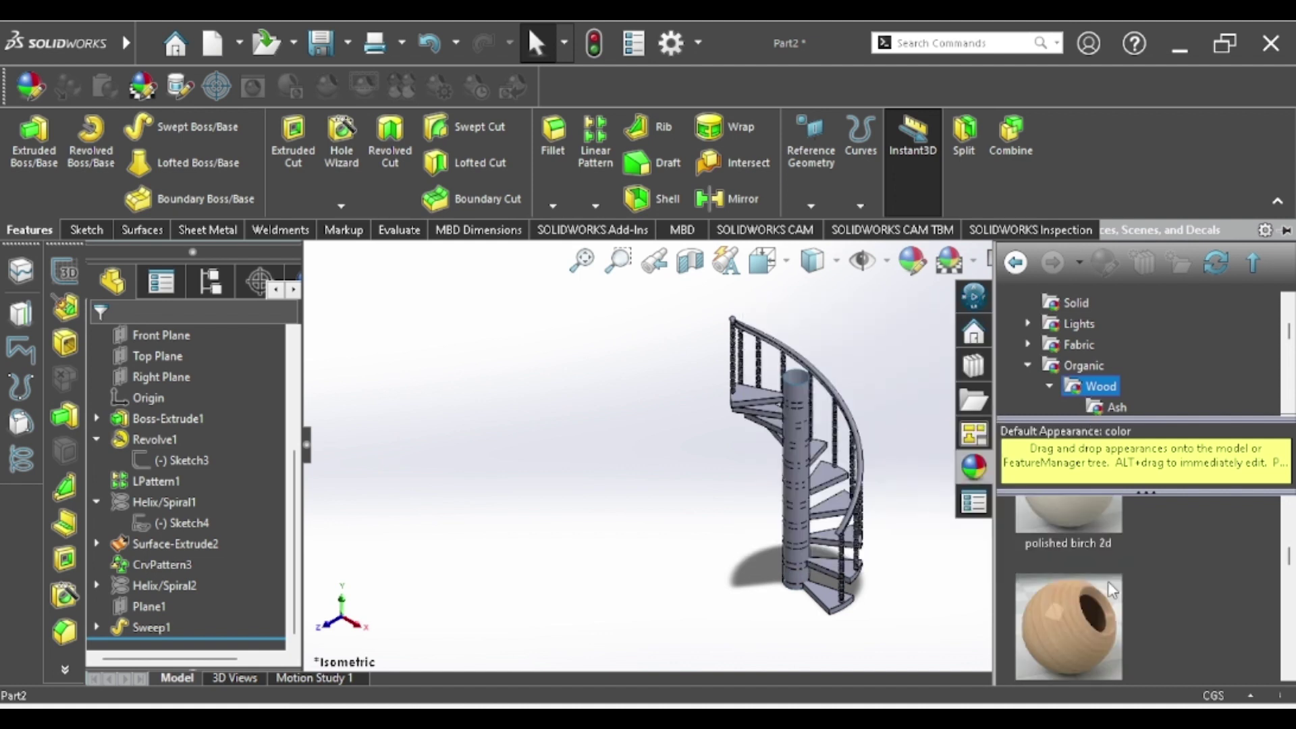
{"action": "scroll", "coordinate": [1108, 583], "scroll_direction": "down", "scroll_amount": 1}
{"action": "scroll", "coordinate": [1099, 592], "scroll_direction": "down", "scroll_amount": 1}
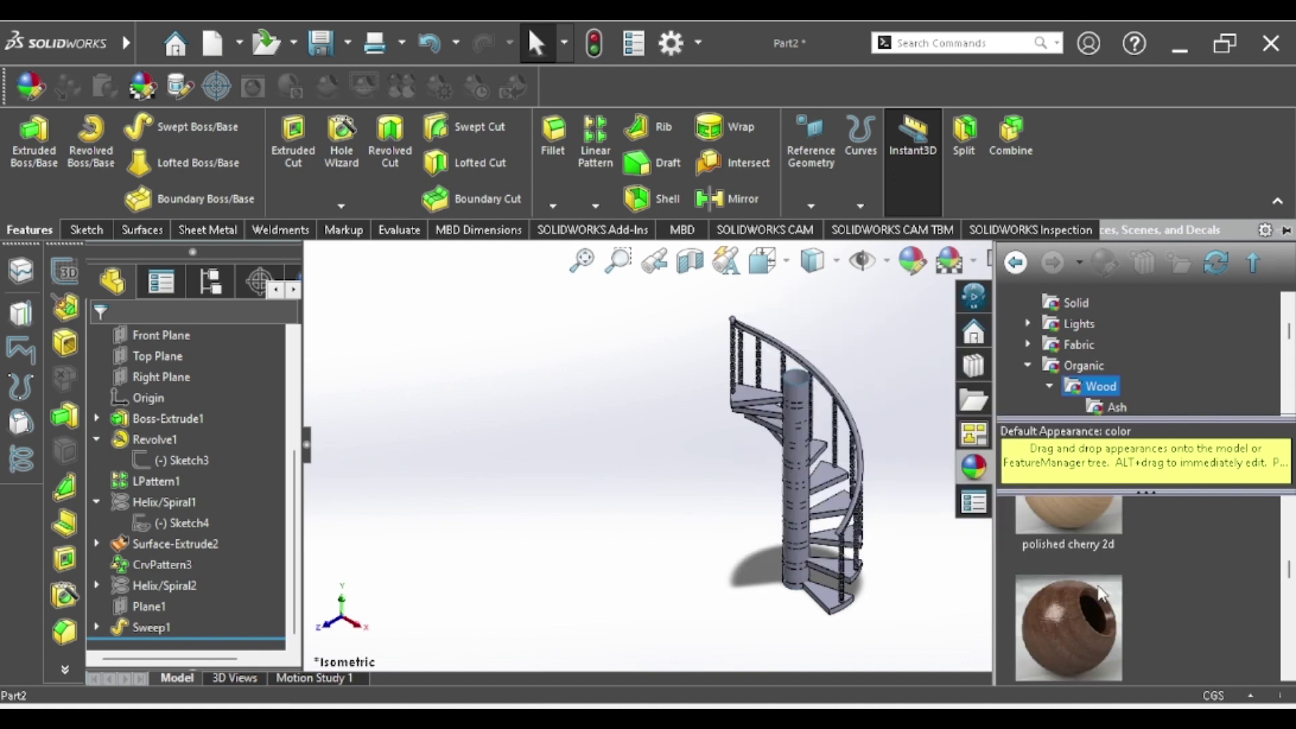
{"action": "double_click", "coordinate": [1087, 610]}
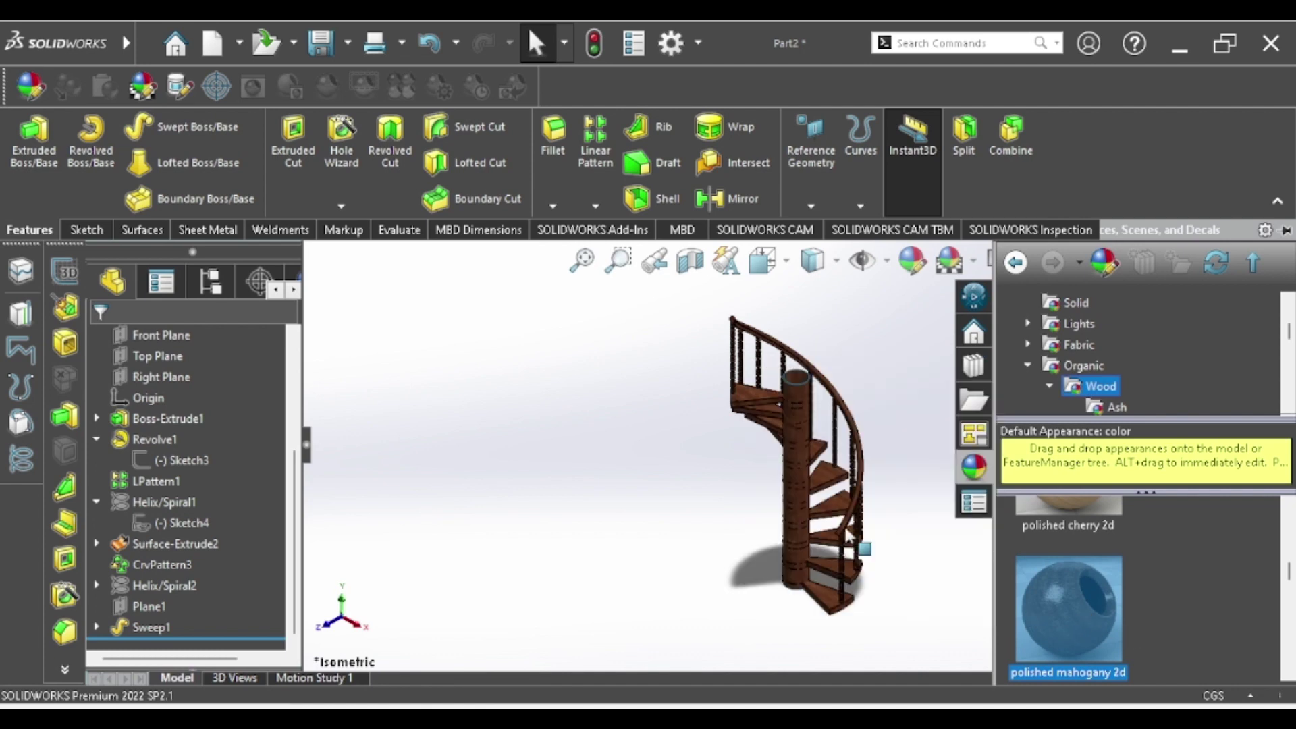
{"action": "scroll", "coordinate": [850, 537], "scroll_direction": "down", "scroll_amount": 3}
{"action": "scroll", "coordinate": [878, 520], "scroll_direction": "down", "scroll_amount": 5}
{"action": "scroll", "coordinate": [810, 503], "scroll_direction": "up", "scroll_amount": 5}
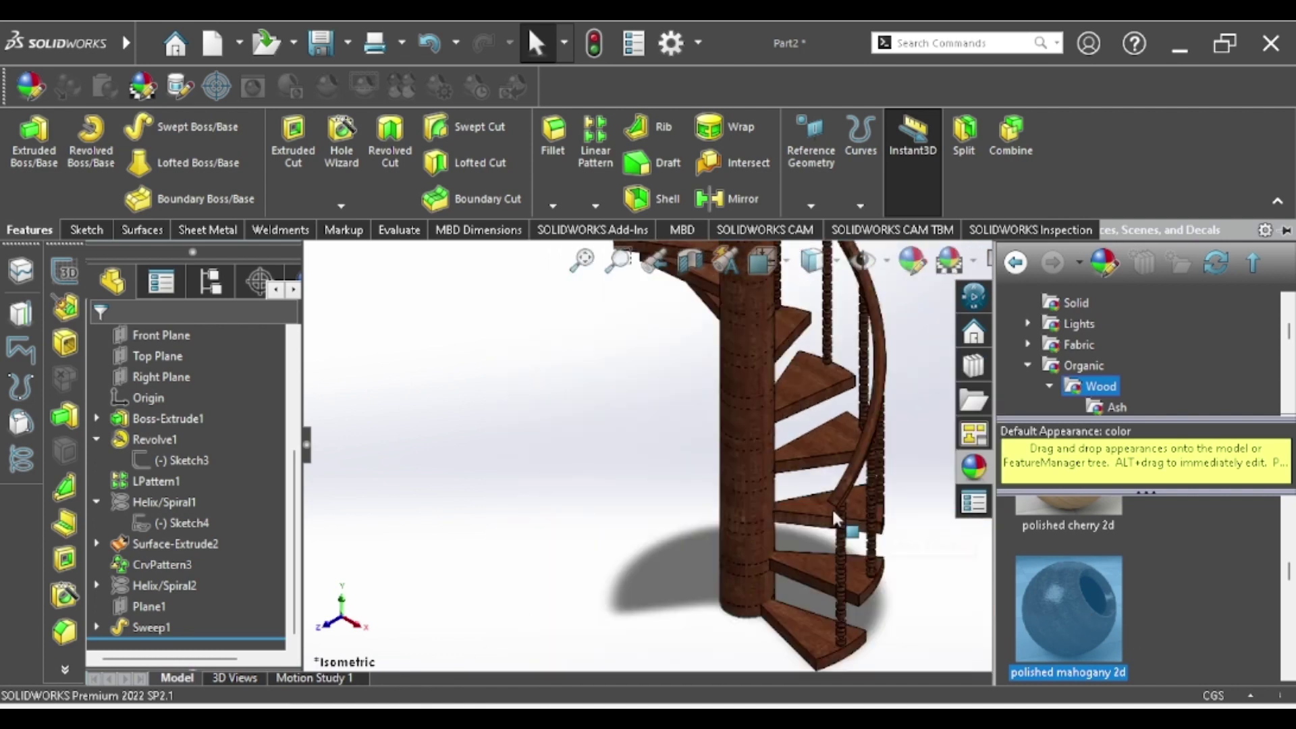
{"action": "scroll", "coordinate": [834, 513], "scroll_direction": "up", "scroll_amount": 2}
{"action": "scroll", "coordinate": [1087, 591], "scroll_direction": "down", "scroll_amount": 1}
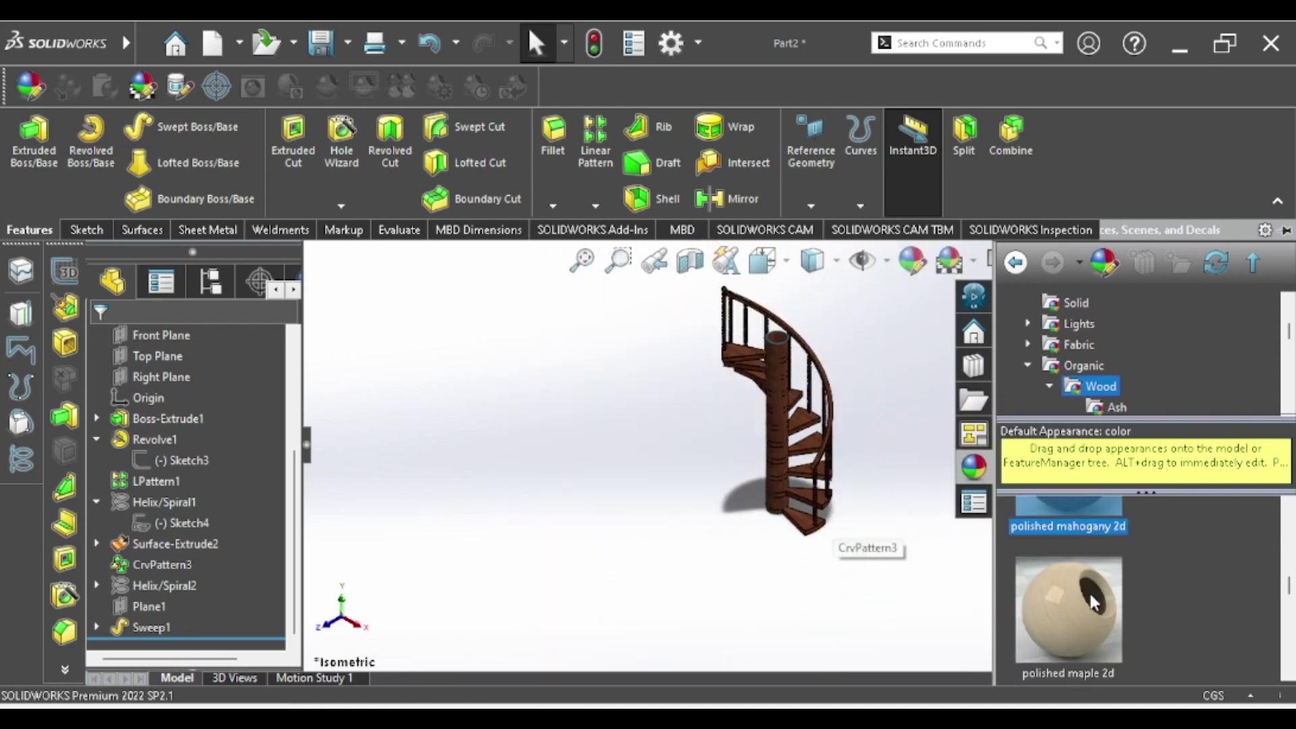
{"action": "double_click", "coordinate": [1085, 638]}
Step: Apply polished oak 2d to the staircase and orbit to inspect it
{"action": "scroll", "coordinate": [1084, 638], "scroll_direction": "down", "scroll_amount": 1}
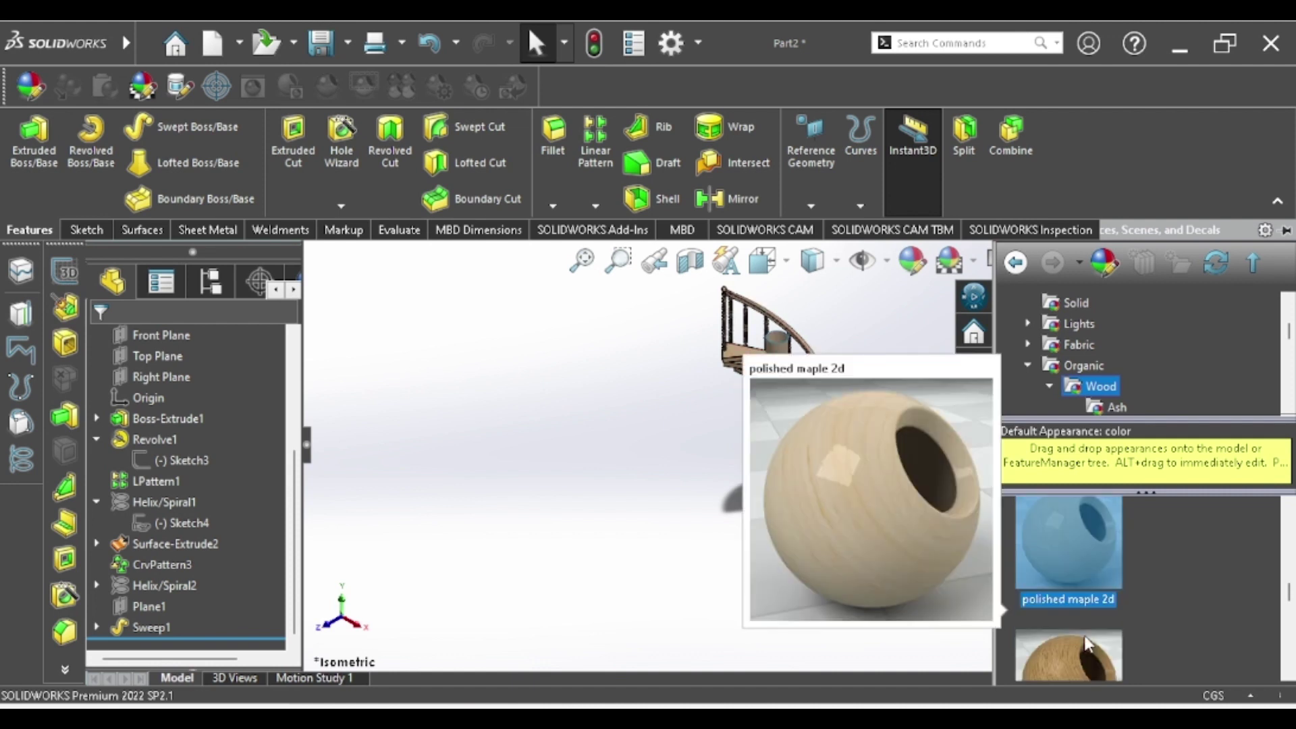
{"action": "scroll", "coordinate": [1086, 641], "scroll_direction": "down", "scroll_amount": 1}
{"action": "double_click", "coordinate": [1085, 574]}
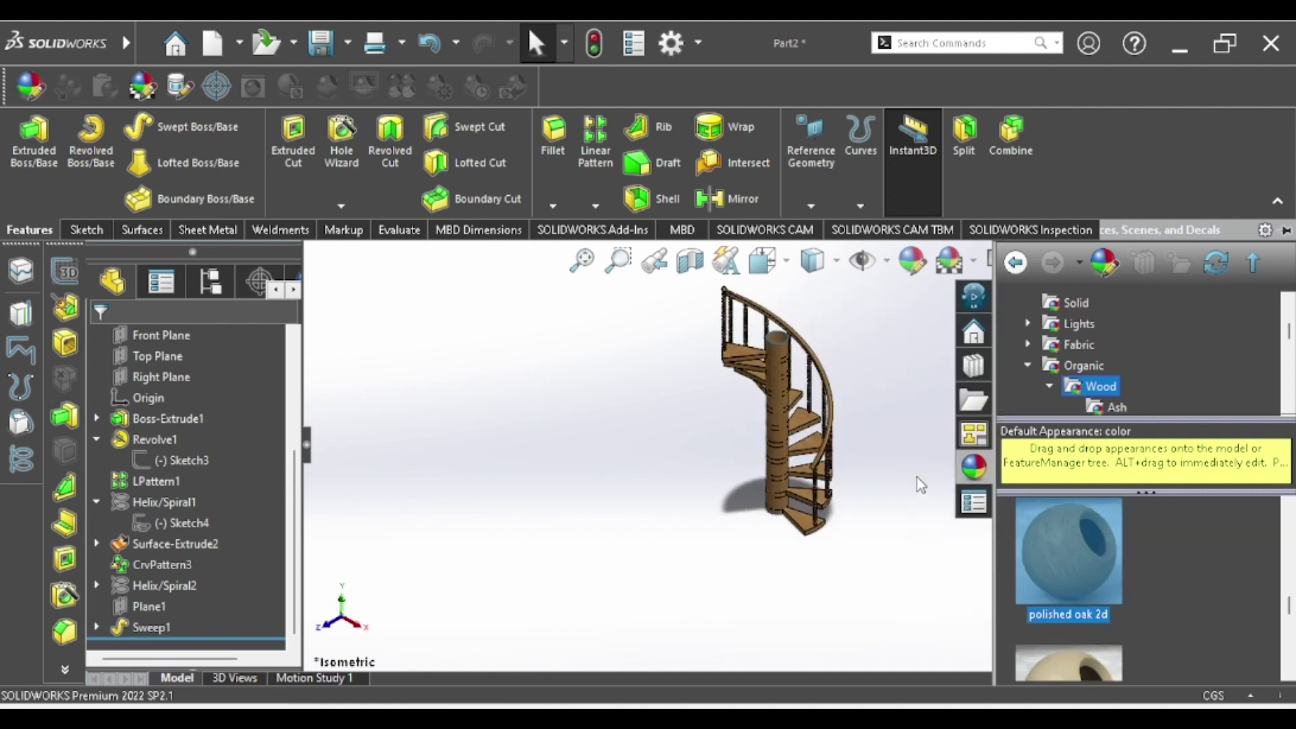
{"action": "middle_click_drag", "start_coordinate": [837, 481], "coordinate": [907, 534]}
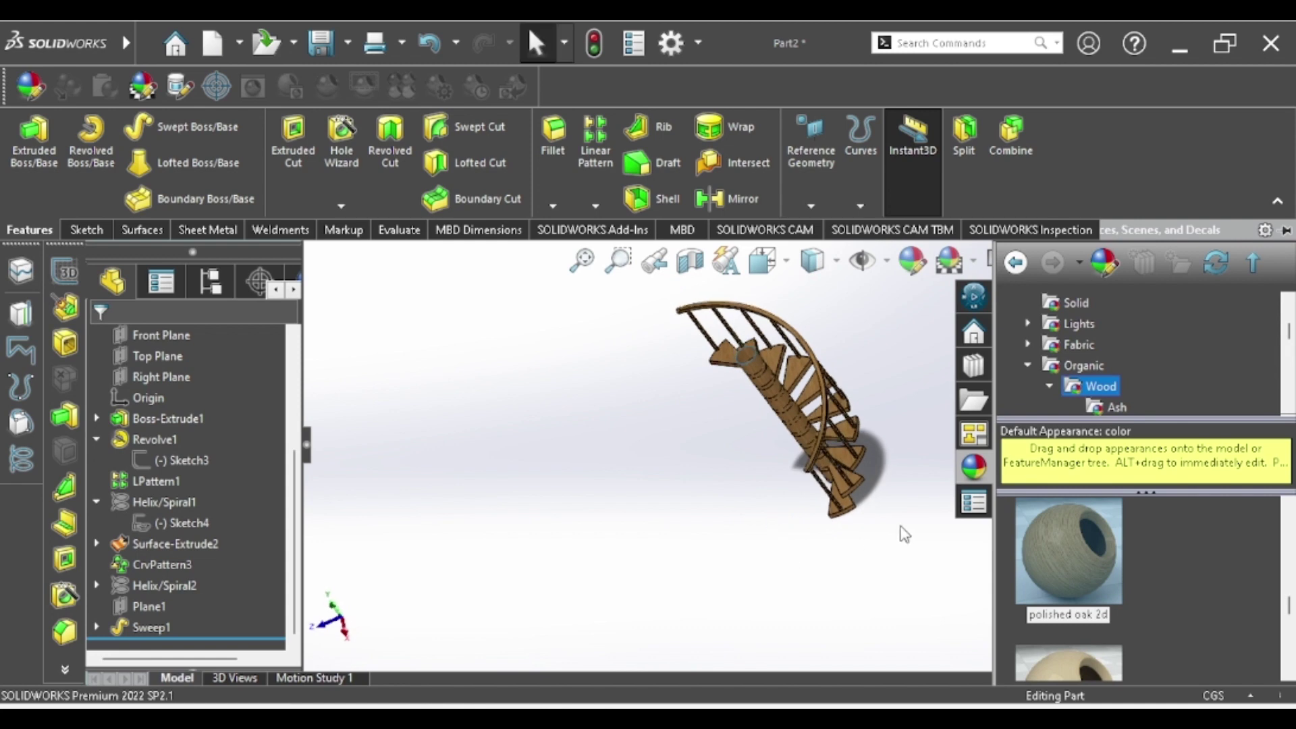
Step: Orbit the staircase, then view it isometric, back, front and left
{"action": "mouse_move", "coordinate": [879, 412]}
{"action": "middle_mouse_down"}
{"action": "mouse_move", "coordinate": [803, 472]}
{"action": "mouse_move", "coordinate": [845, 385]}
{"action": "mouse_move", "coordinate": [867, 382]}
{"action": "mouse_move", "coordinate": [868, 427]}
{"action": "mouse_move", "coordinate": [825, 486]}
{"action": "mouse_move", "coordinate": [857, 512]}
{"action": "mouse_move", "coordinate": [900, 513]}
{"action": "mouse_move", "coordinate": [905, 448]}
{"action": "mouse_move", "coordinate": [845, 331]}
{"action": "mouse_move", "coordinate": [788, 300]}
{"action": "mouse_move", "coordinate": [583, 483]}
{"action": "mouse_move", "coordinate": [574, 539]}
{"action": "mouse_move", "coordinate": [602, 601]}
{"action": "middle_mouse_up"}
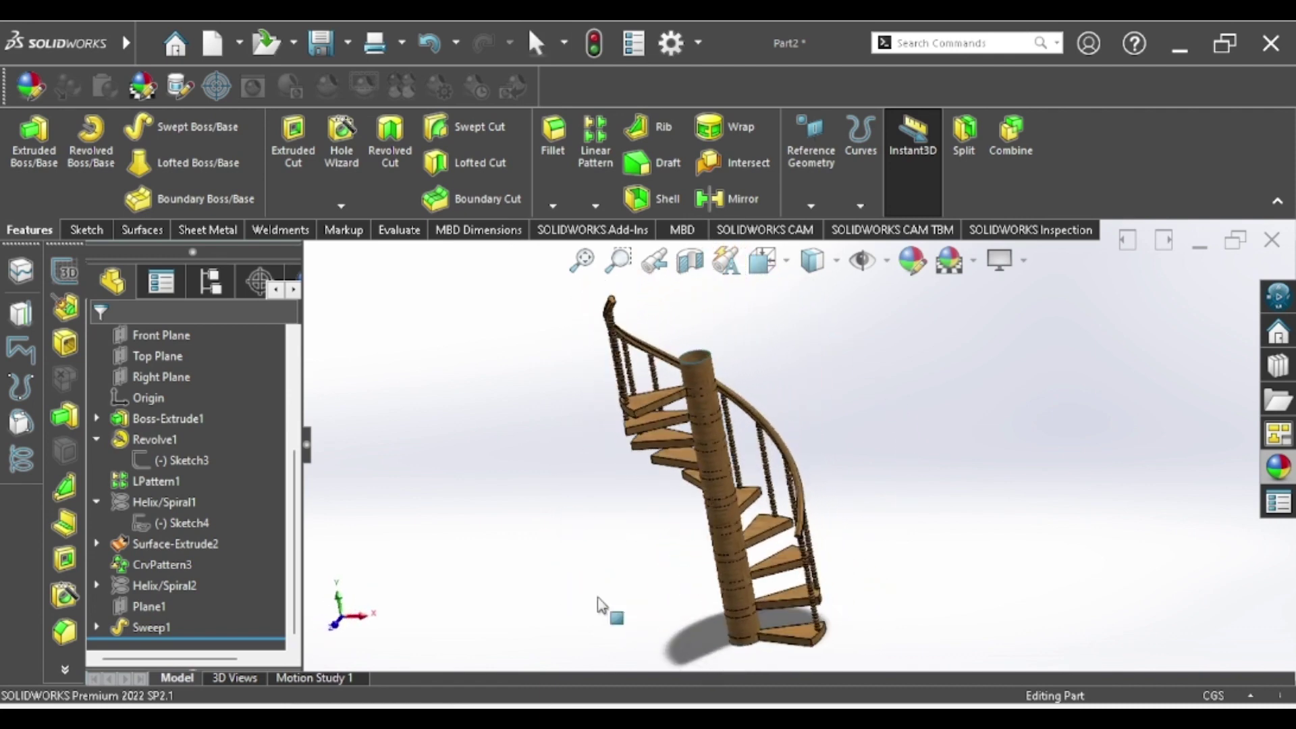
{"action": "key", "text": "ctrl+7"}
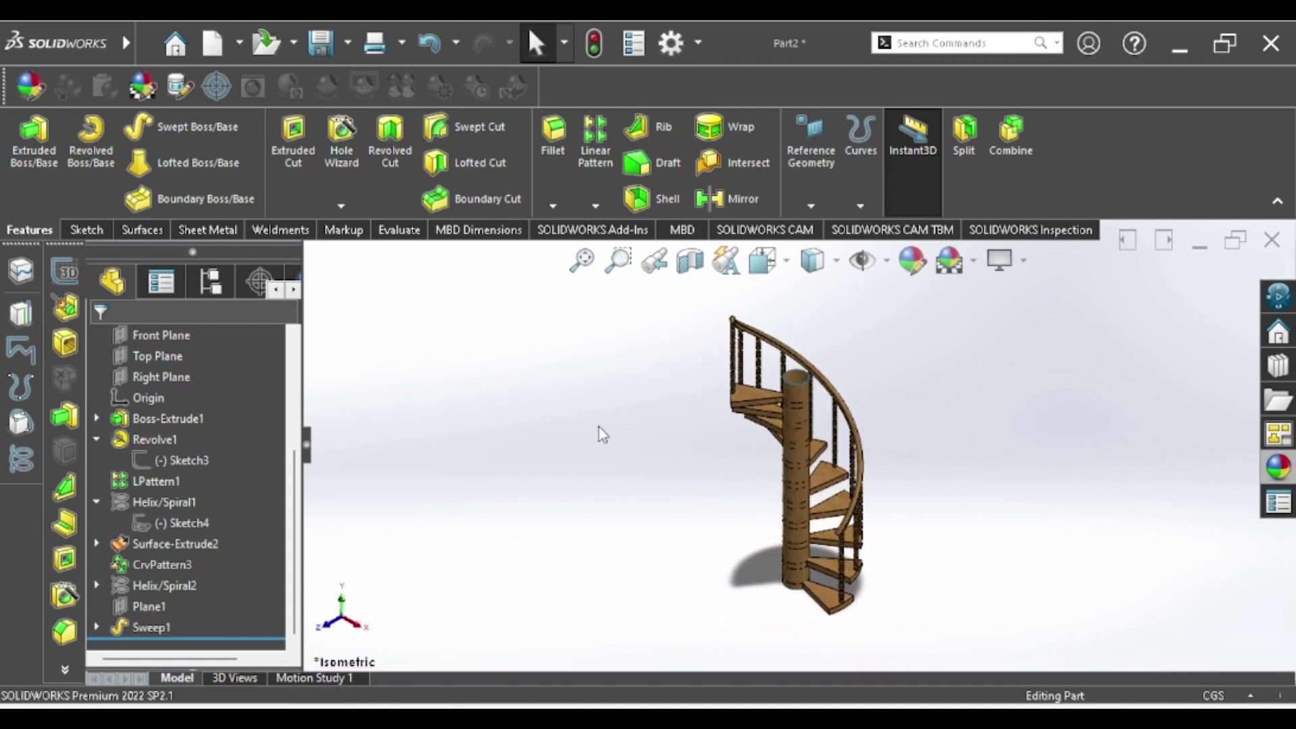
{"action": "key", "text": "ctrl+2"}
{"action": "key", "text": "ctrl+1"}
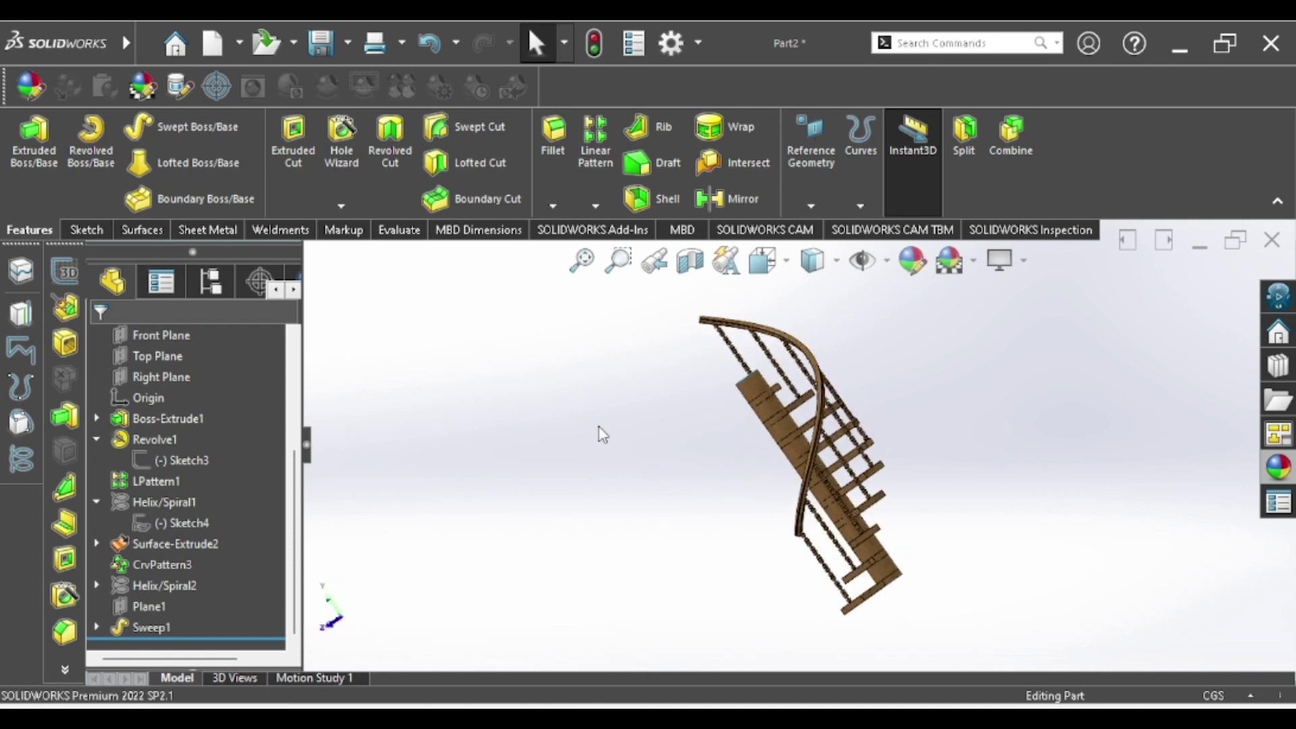
{"action": "key", "text": "ctrl+3"}
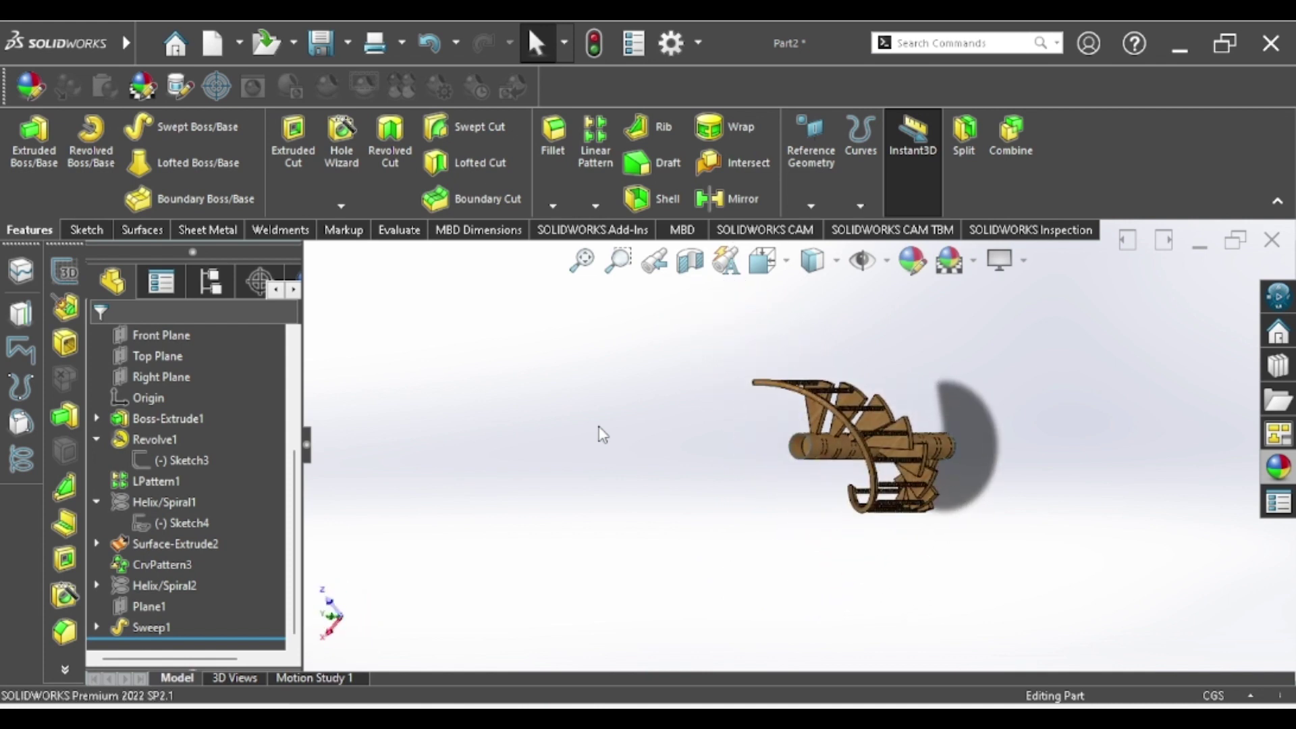
Step: View the staircase from the top and right, then return to isometric
{"action": "key", "text": "ctrl+5"}
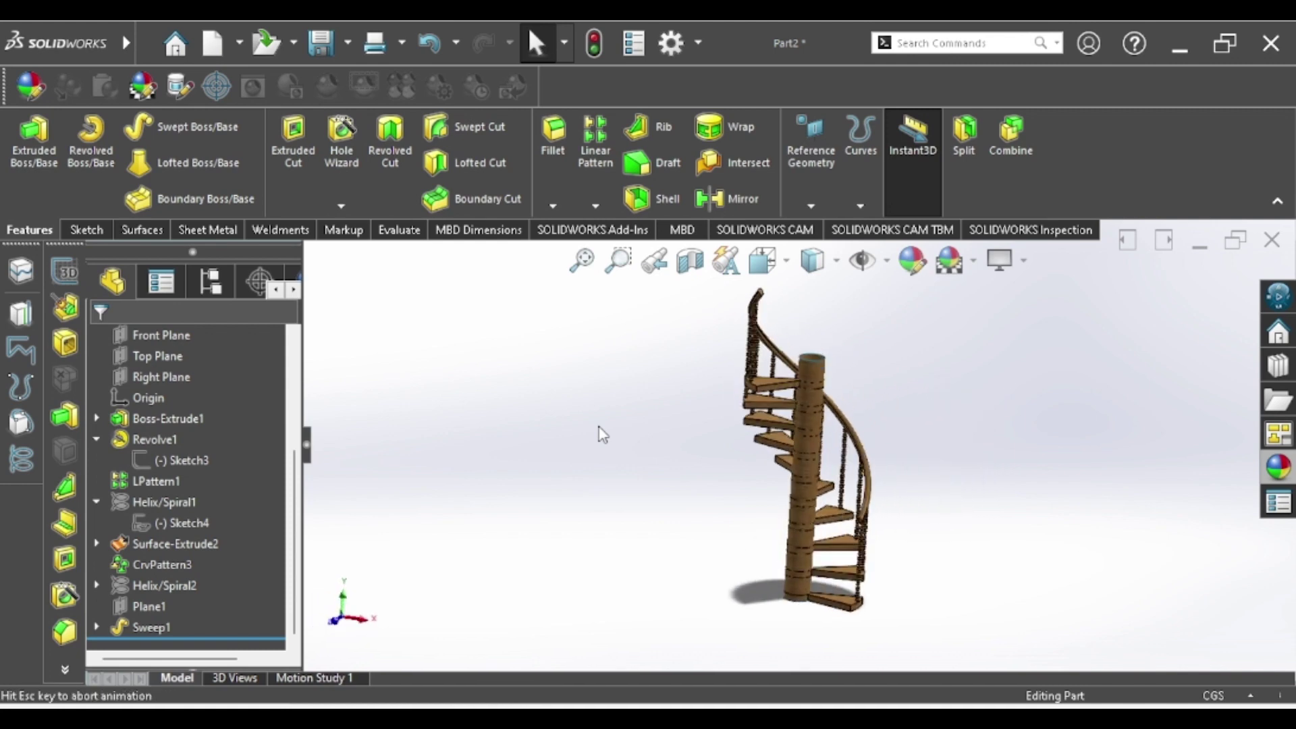
{"action": "key", "text": "ctrl+5"}
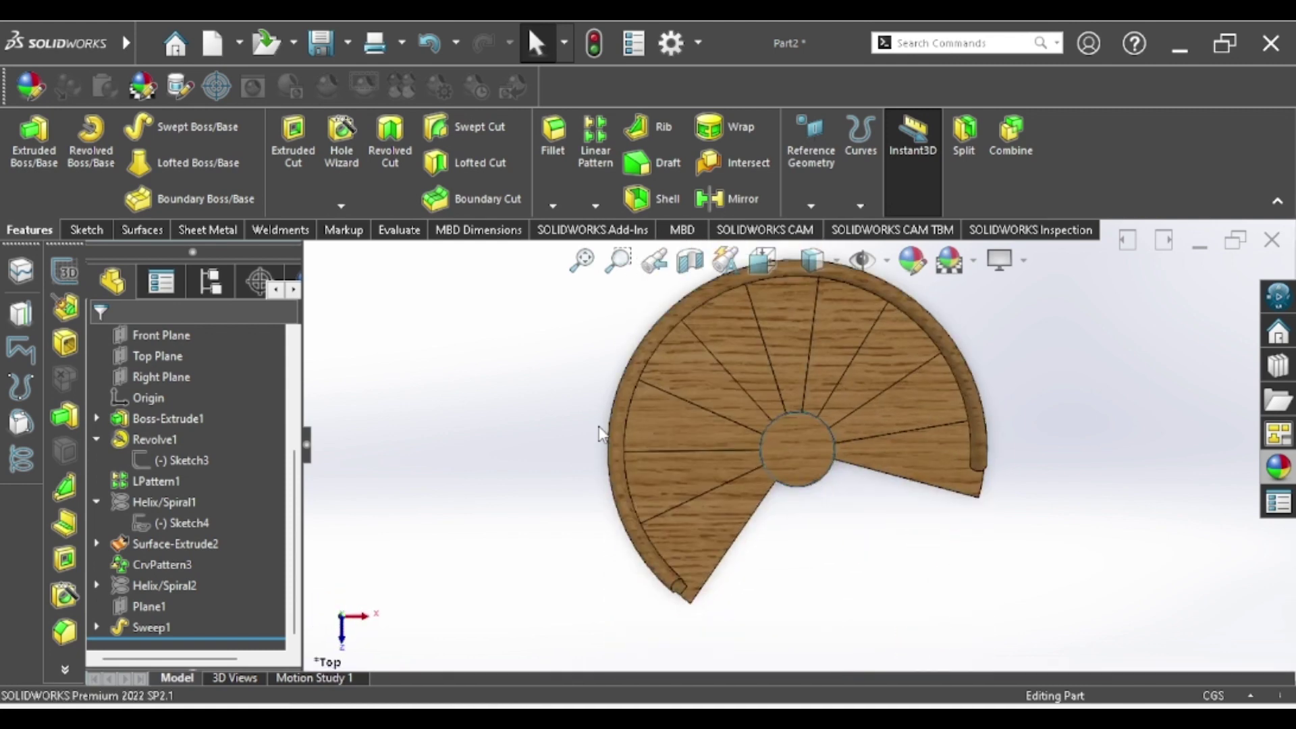
{"action": "key", "text": "ctrl+4"}
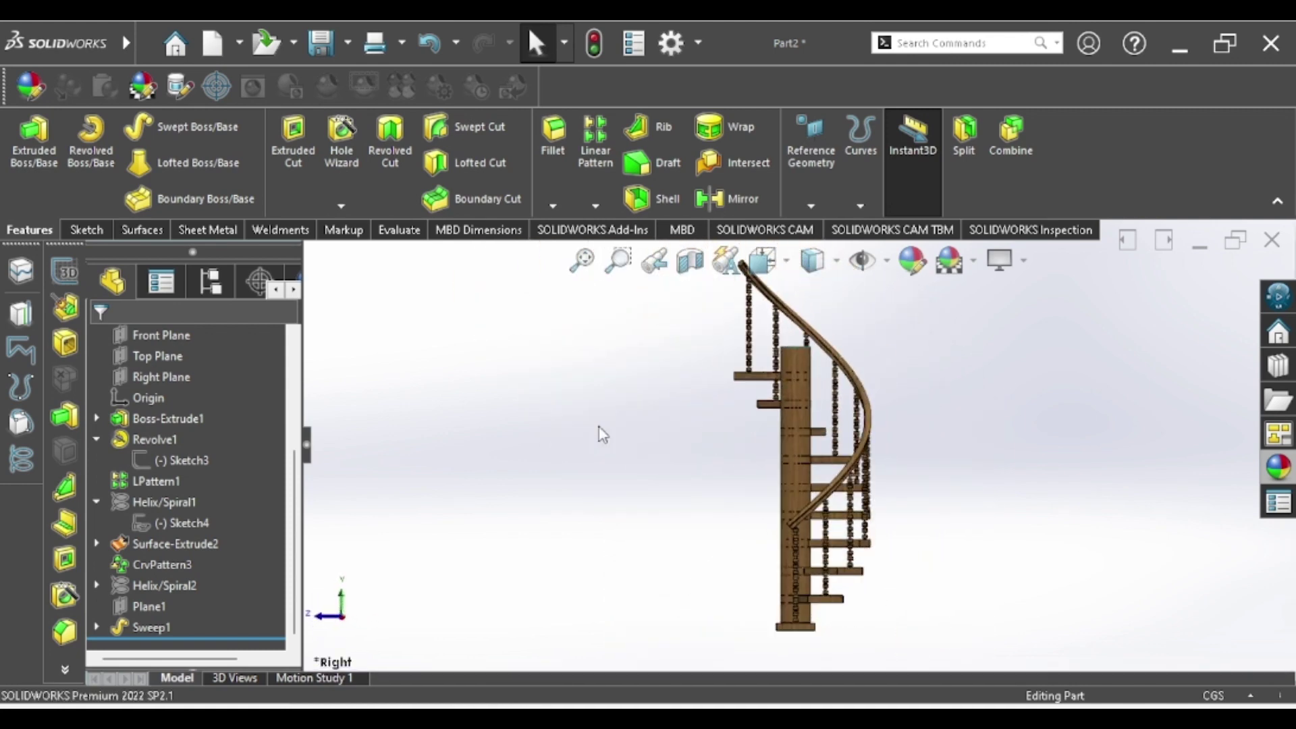
{"action": "scroll", "coordinate": [830, 451], "scroll_direction": "up", "scroll_amount": 3}
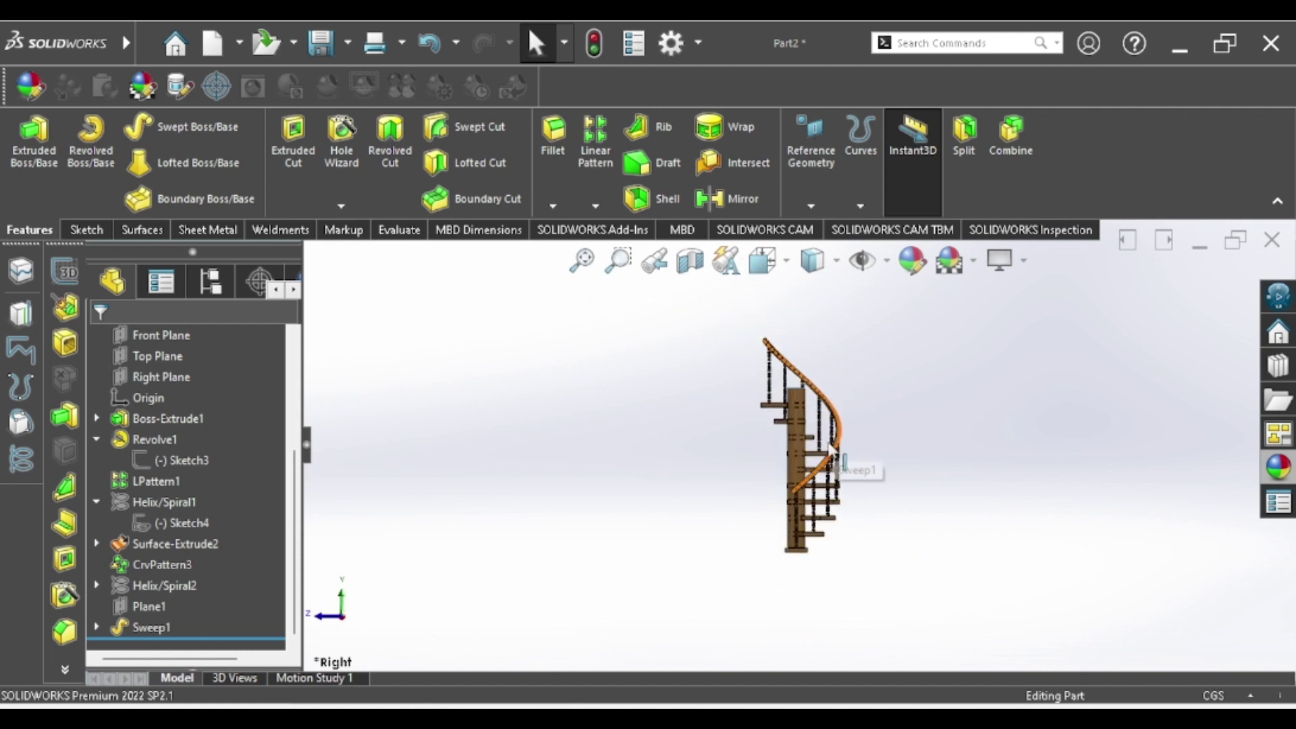
{"action": "key", "text": "ctrl+7"}
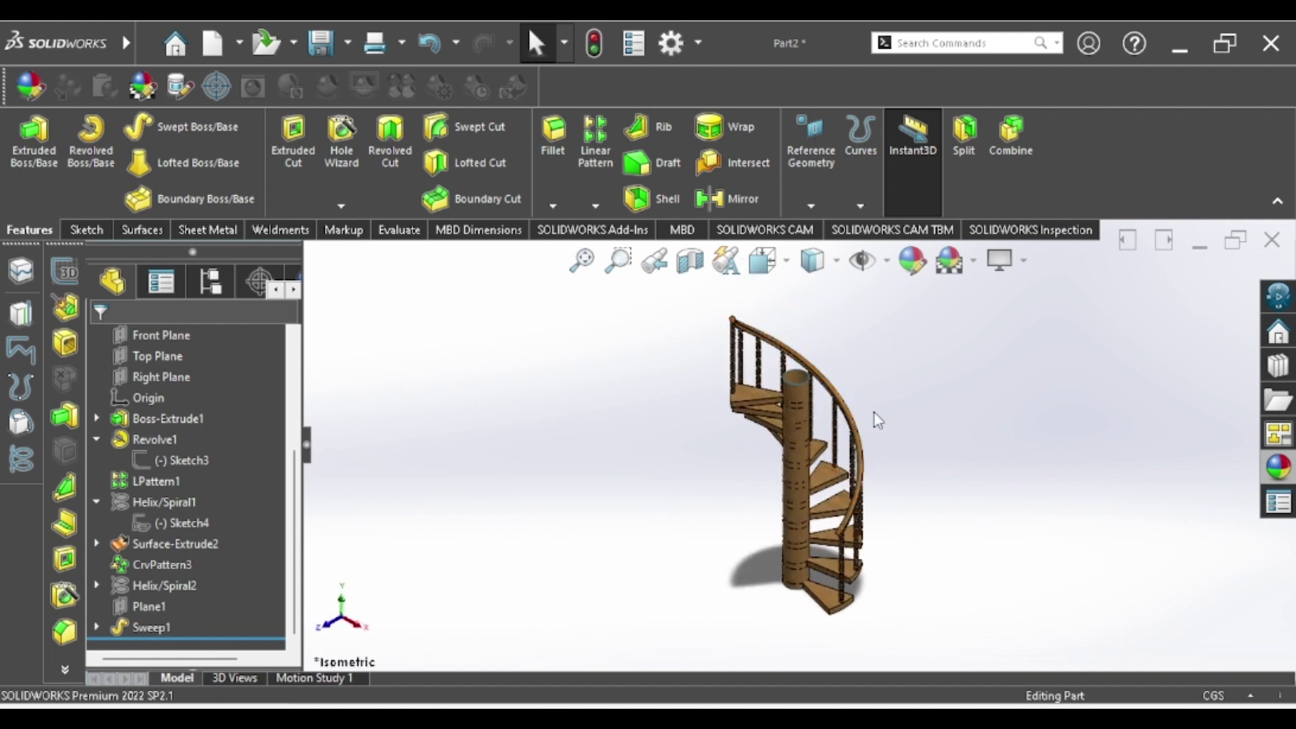
{"action": "scroll", "coordinate": [851, 464], "scroll_direction": "down", "scroll_amount": 1}
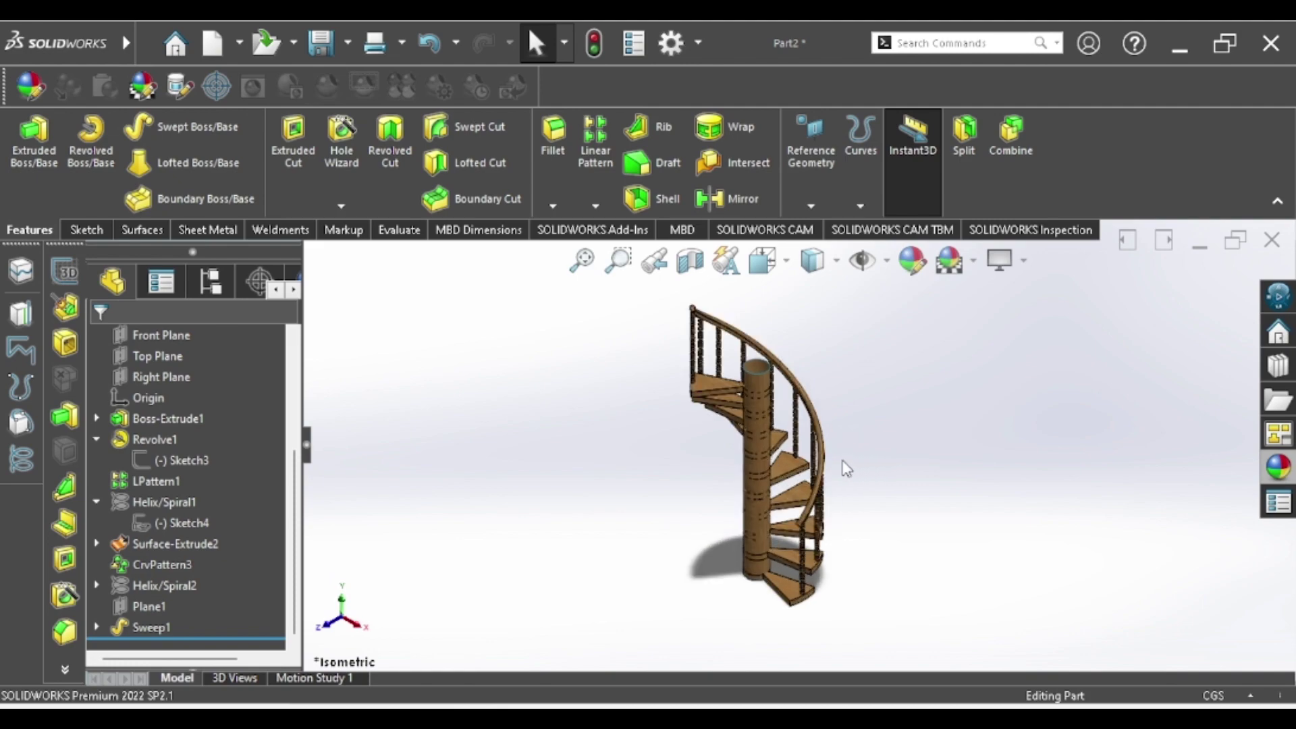